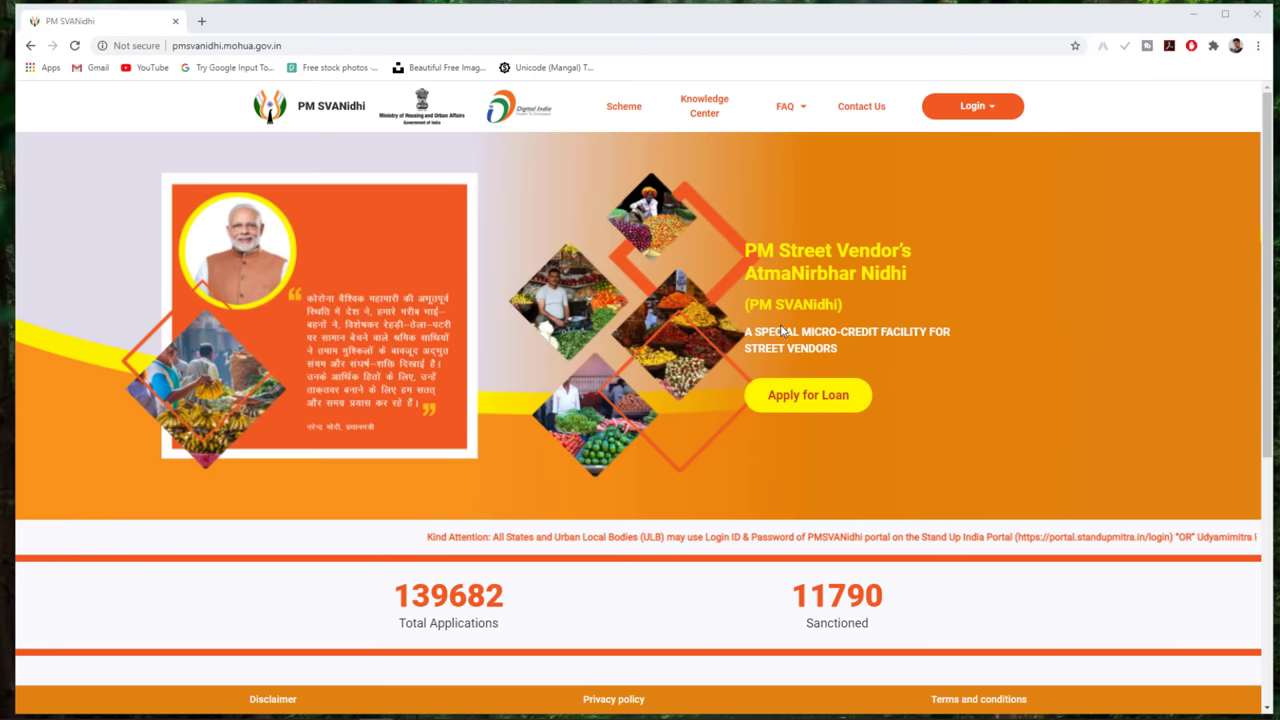
Open the Knowledge Center and the Scheme page, and read the scheme's objectives, eligibility criteria, rate of interest and interest subsidy
{"action": "left_click", "coordinate": [705, 115]}
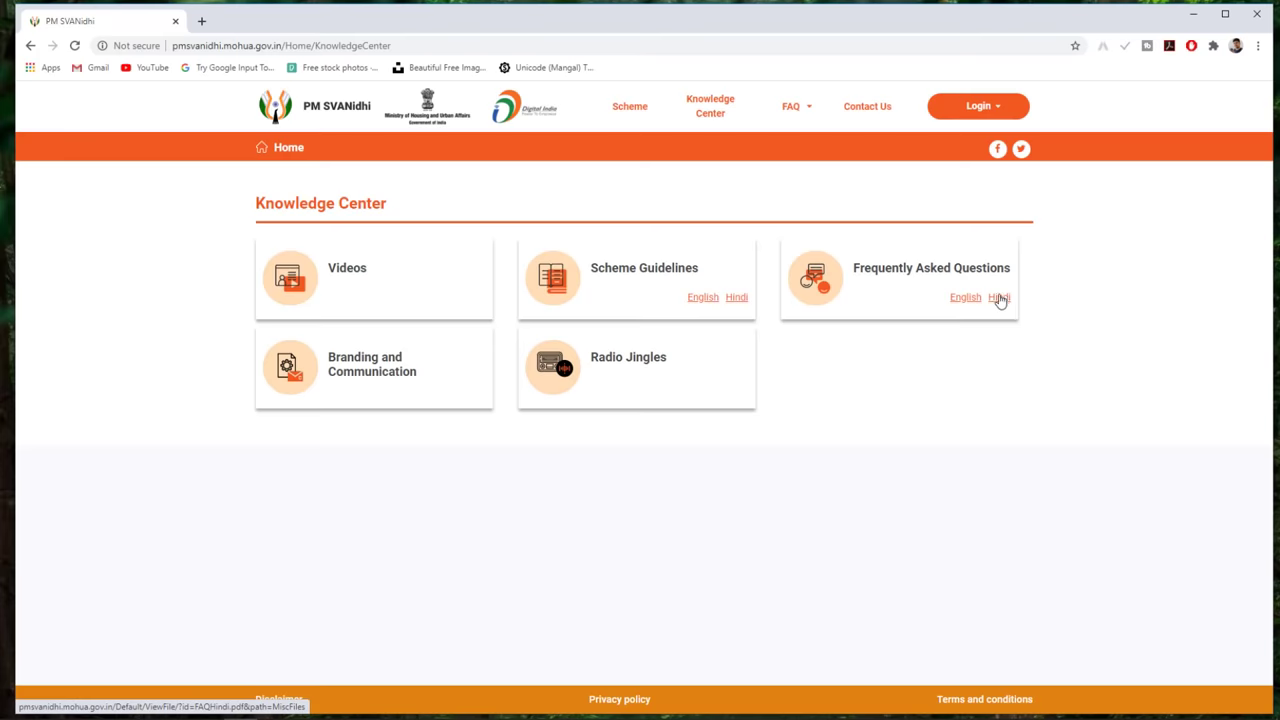
{"action": "left_click", "coordinate": [636, 114]}
{"action": "scroll", "coordinate": [492, 260], "scroll_direction": "down", "scroll_amount": 1}
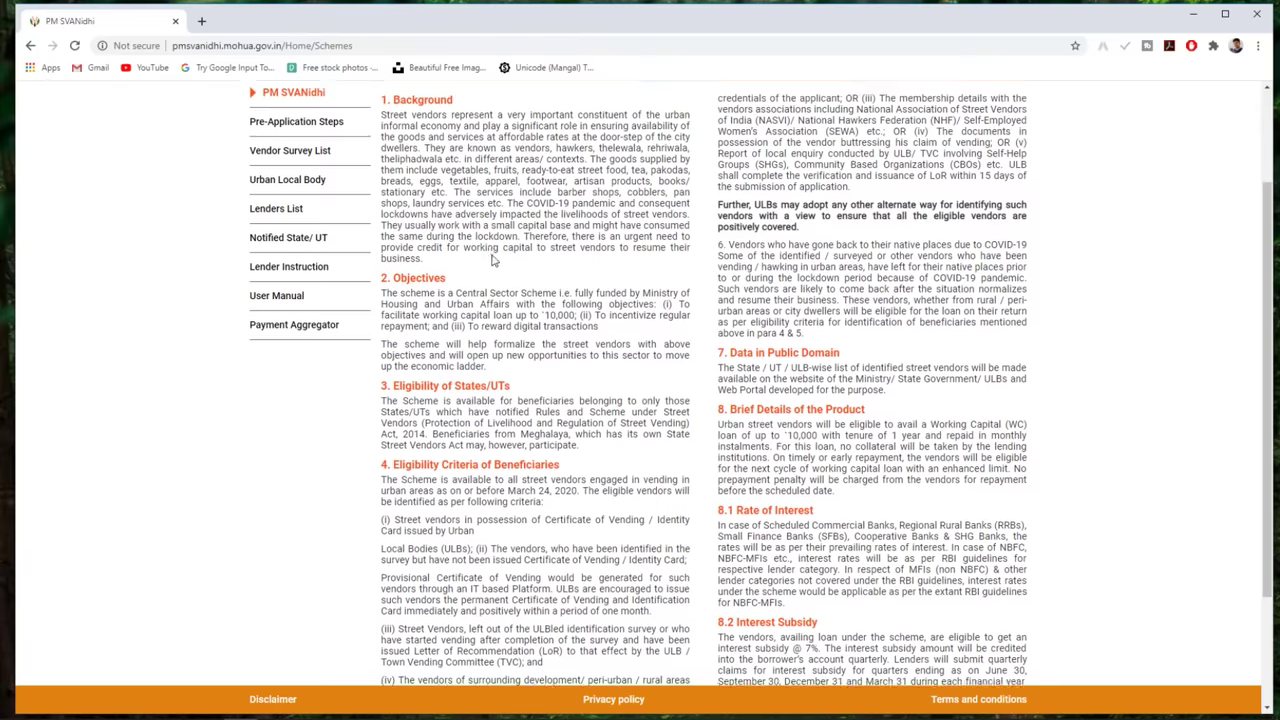
{"action": "scroll", "coordinate": [492, 260], "scroll_direction": "down", "scroll_amount": 2}
{"action": "scroll", "coordinate": [624, 423], "scroll_direction": "up", "scroll_amount": 3}
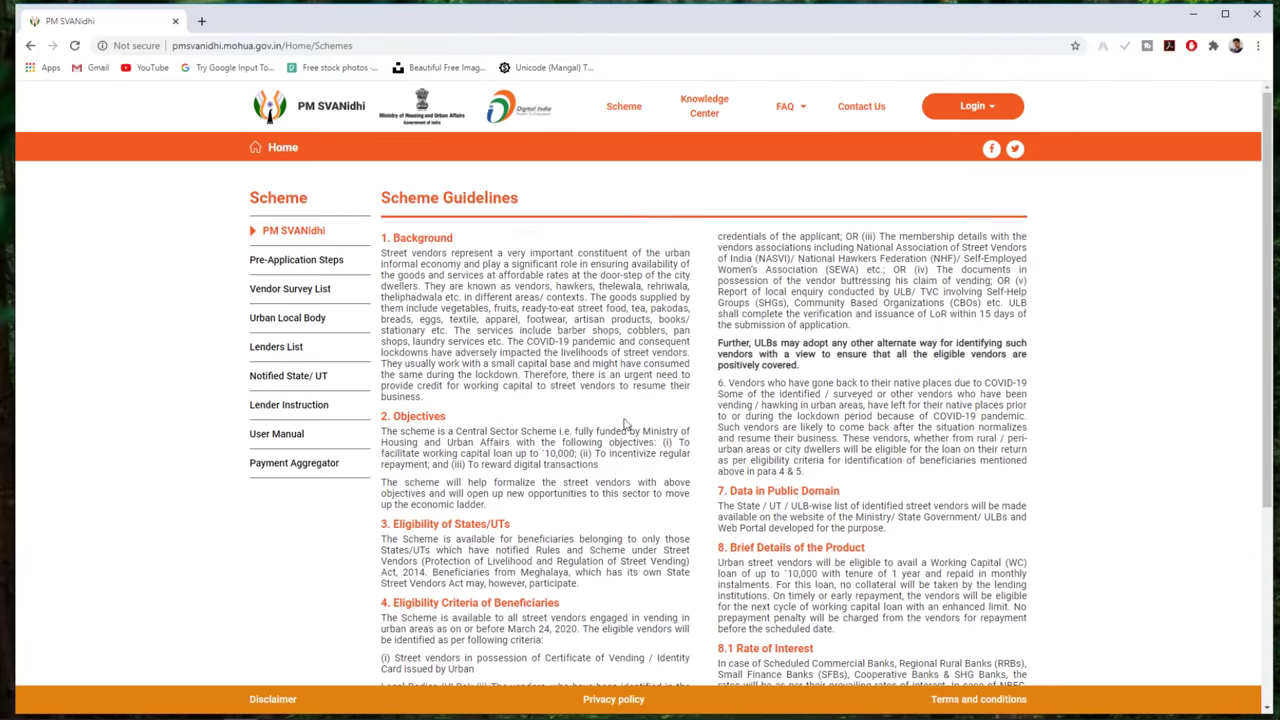
{"action": "scroll", "coordinate": [532, 268], "scroll_direction": "down", "scroll_amount": 1}
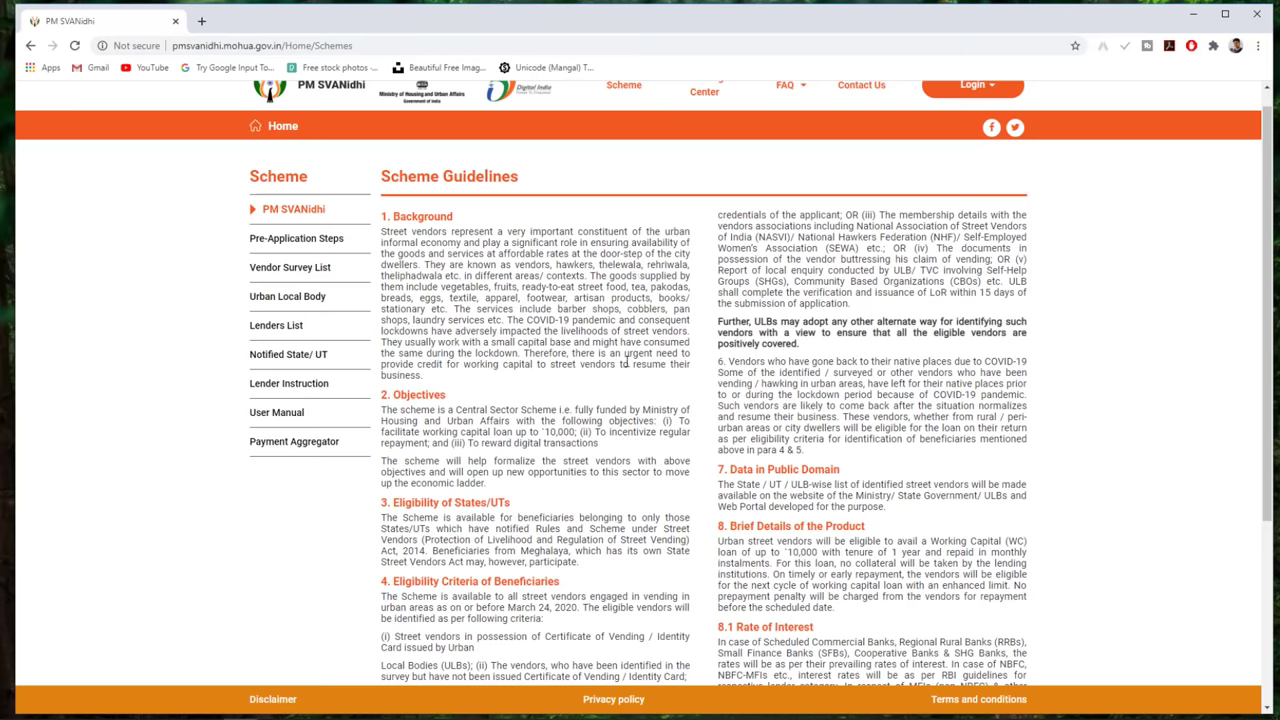
{"action": "scroll", "coordinate": [627, 363], "scroll_direction": "down", "scroll_amount": 1}
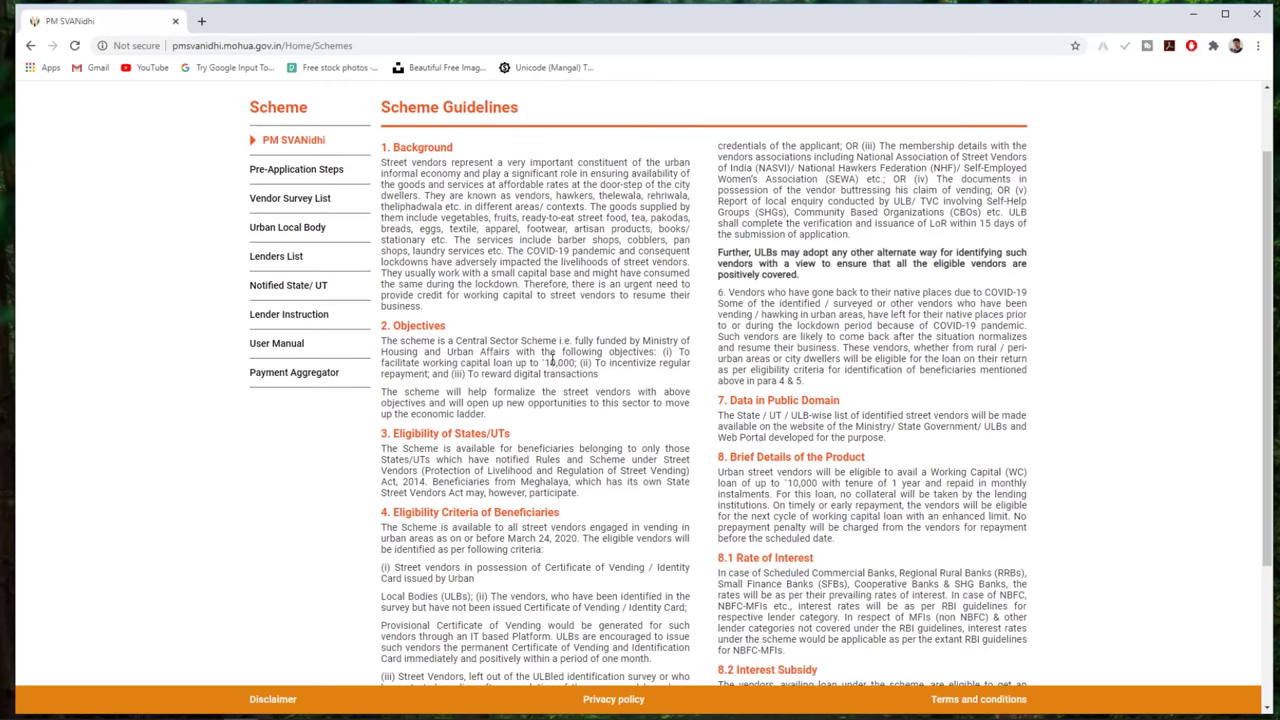
{"action": "scroll", "coordinate": [549, 362], "scroll_direction": "down", "scroll_amount": 2}
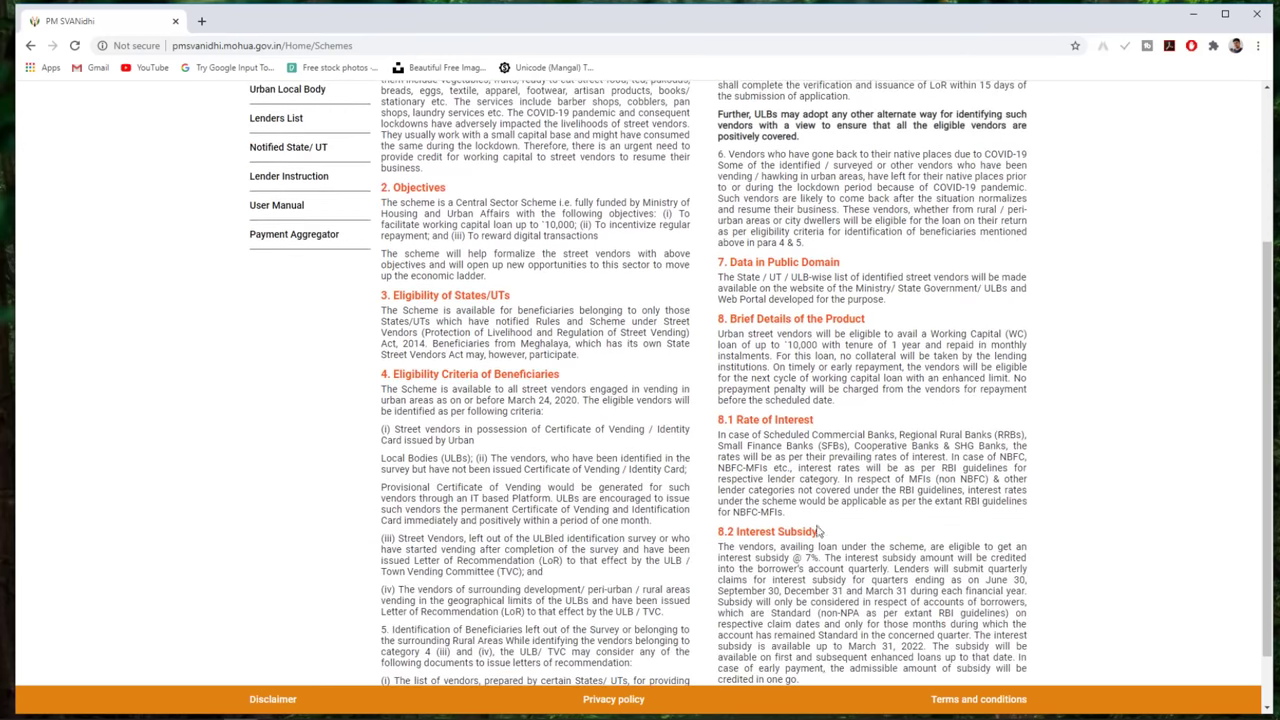
{"action": "scroll", "coordinate": [817, 490], "scroll_direction": "down", "scroll_amount": 1}
{"action": "double_click", "coordinate": [806, 489]}
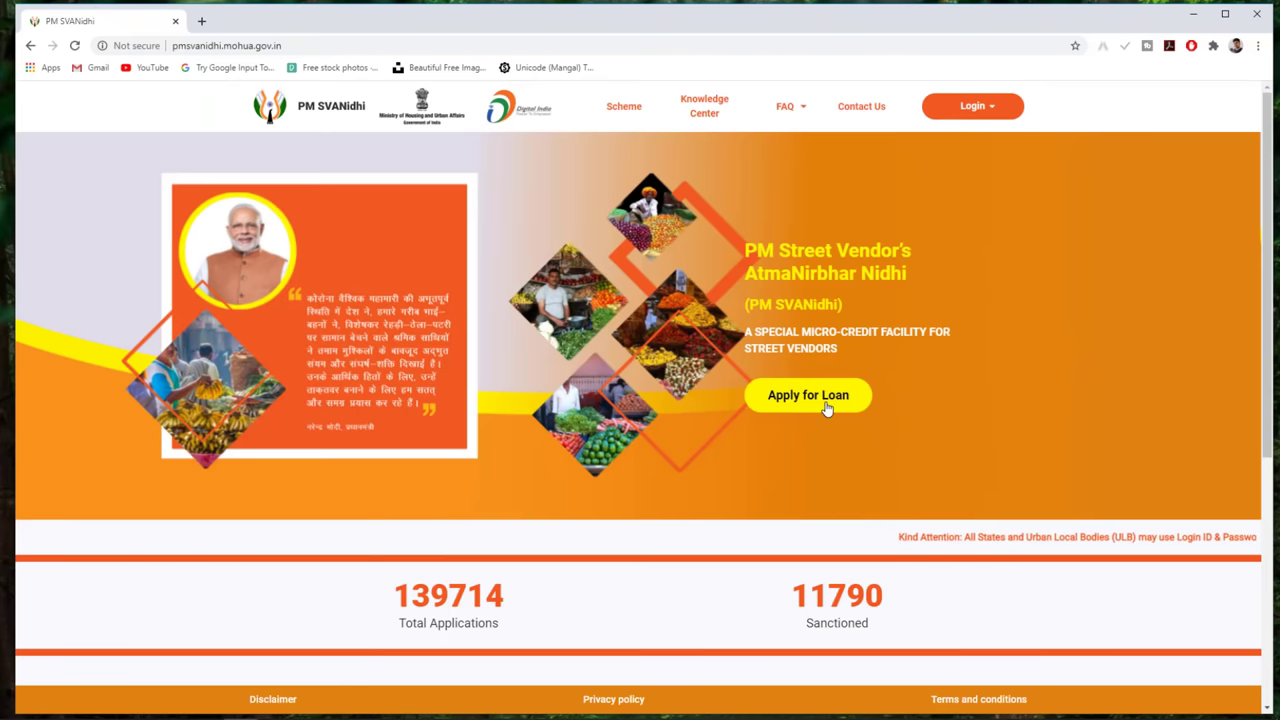
Start the loan application and complete the applicant login's reCAPTCHA by choosing all squares with traffic lights
{"action": "left_click", "coordinate": [807, 395]}
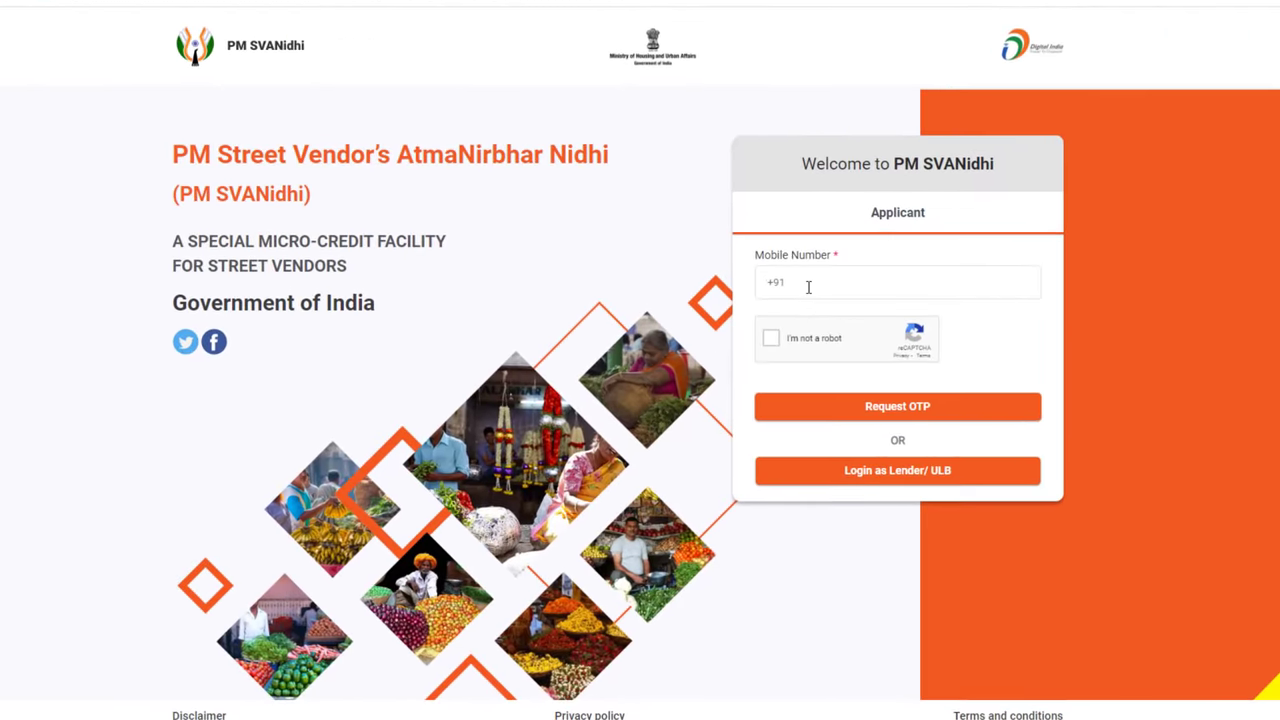
{"action": "left_click", "coordinate": [771, 339]}
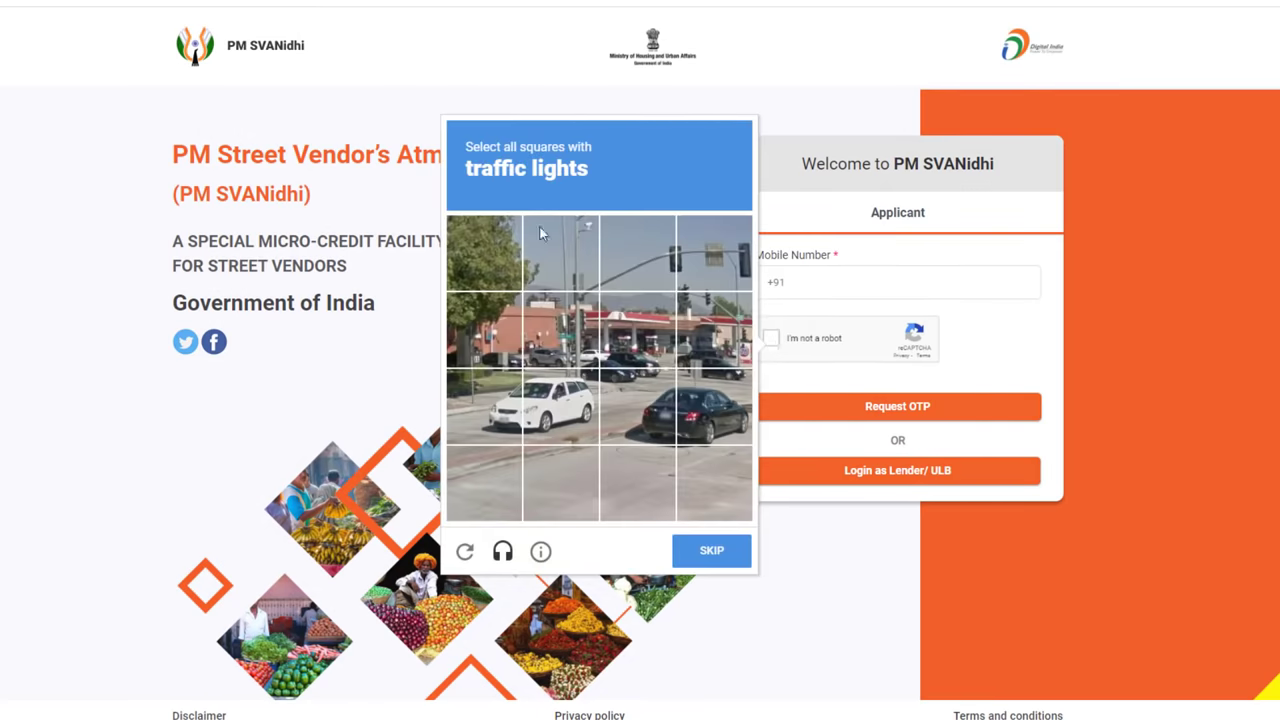
{"action": "left_click", "coordinate": [716, 260]}
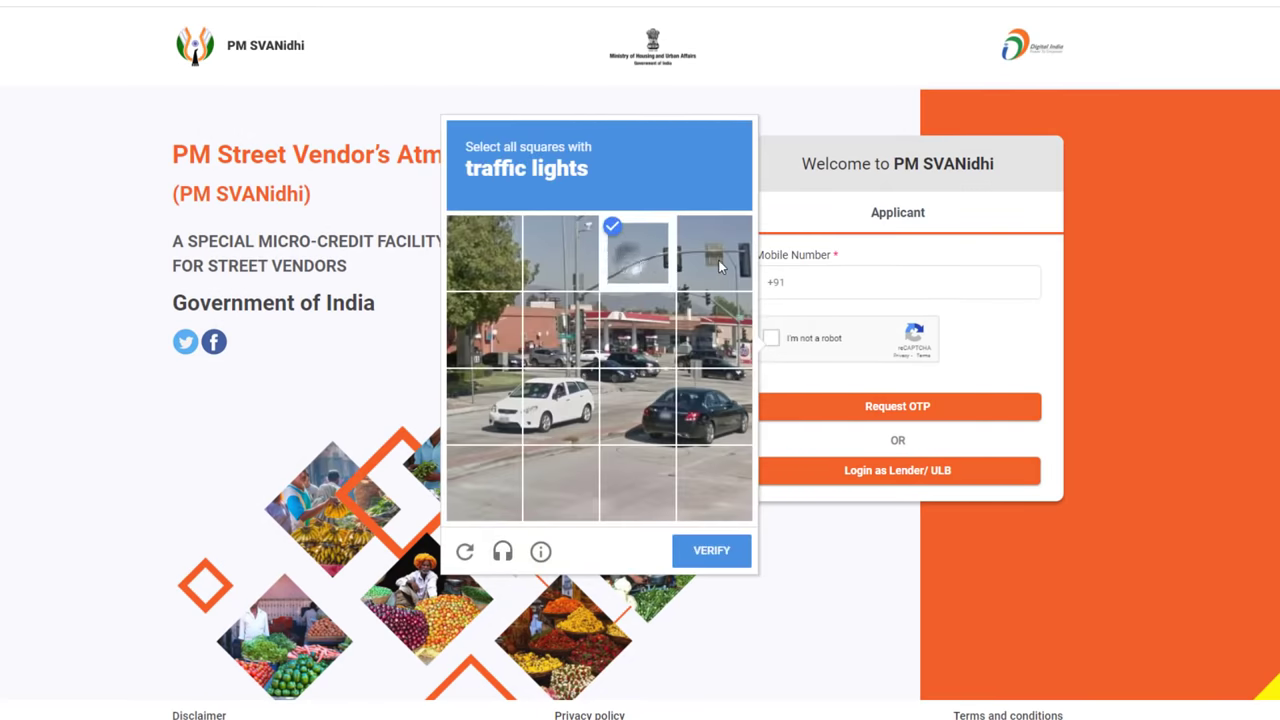
{"action": "left_click", "coordinate": [638, 260]}
{"action": "left_click", "coordinate": [574, 263]}
{"action": "left_click", "coordinate": [574, 263]}
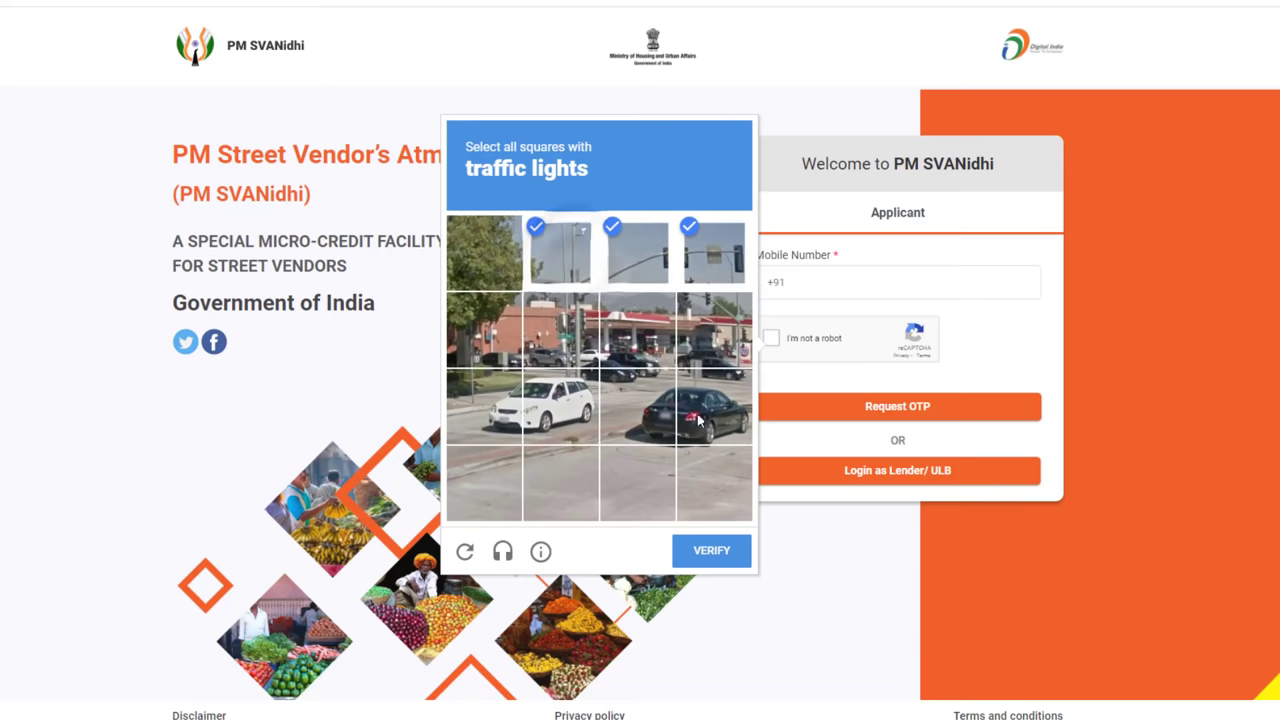
{"action": "left_click", "coordinate": [714, 330]}
{"action": "left_click", "coordinate": [726, 558]}
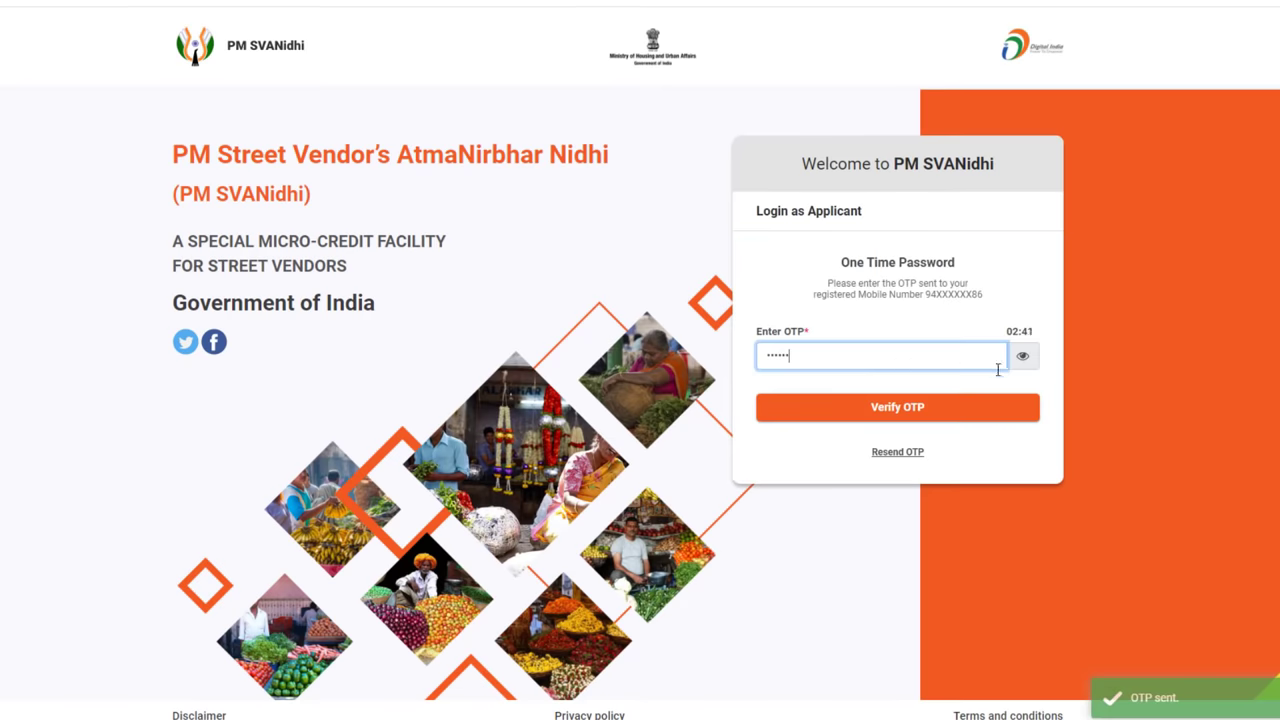
Reveal the entered one-time password to check it, hide it again and verify it to log in as applicant
{"action": "left_click", "coordinate": [1021, 357]}
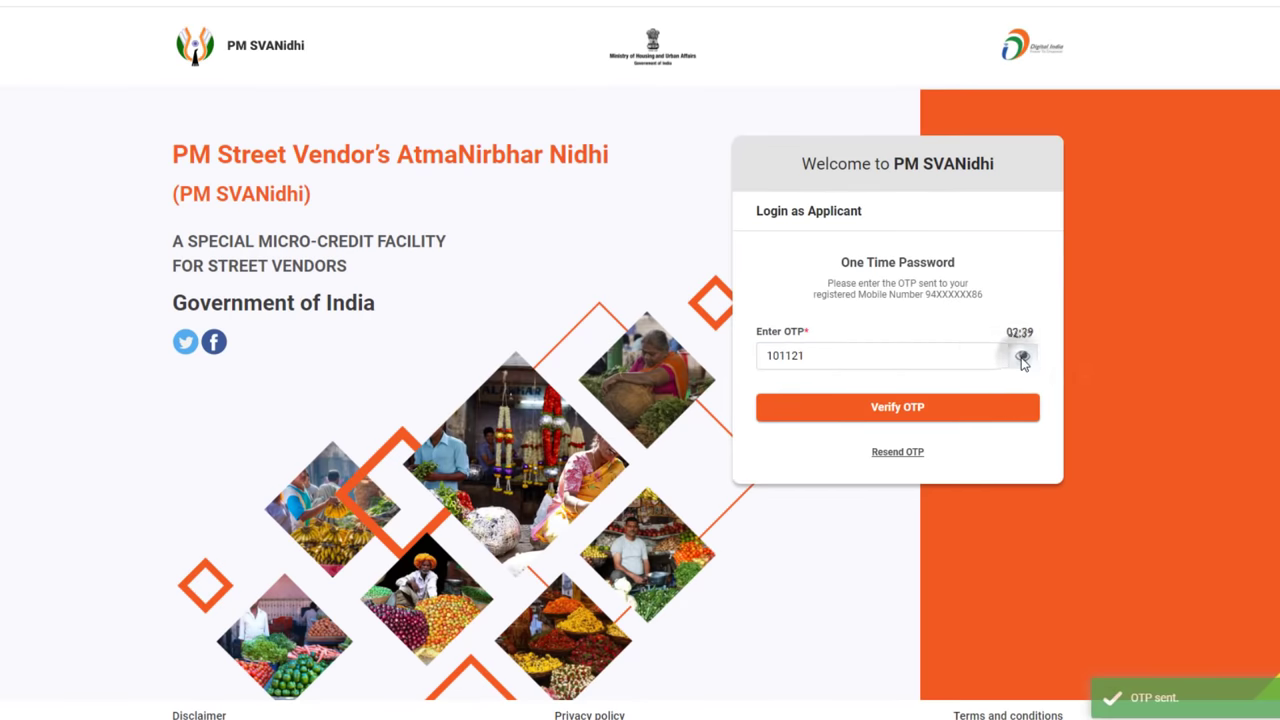
{"action": "left_click", "coordinate": [1021, 357]}
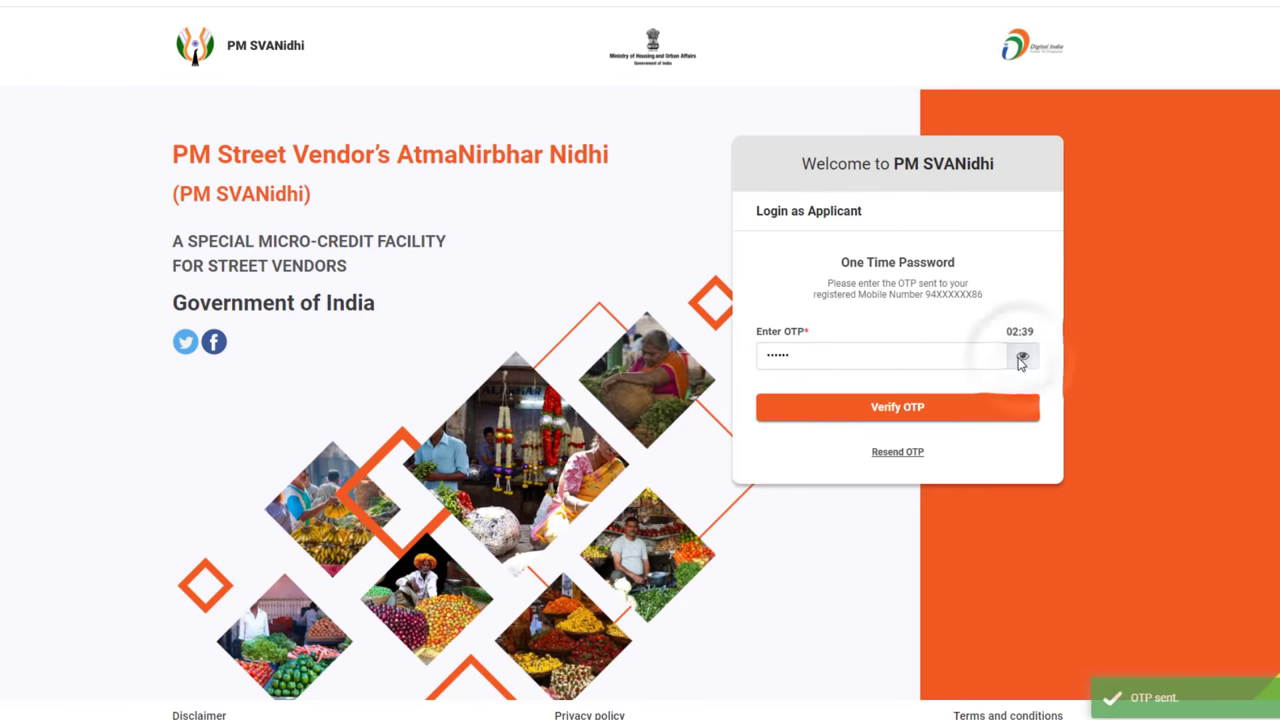
{"action": "left_click", "coordinate": [896, 410]}
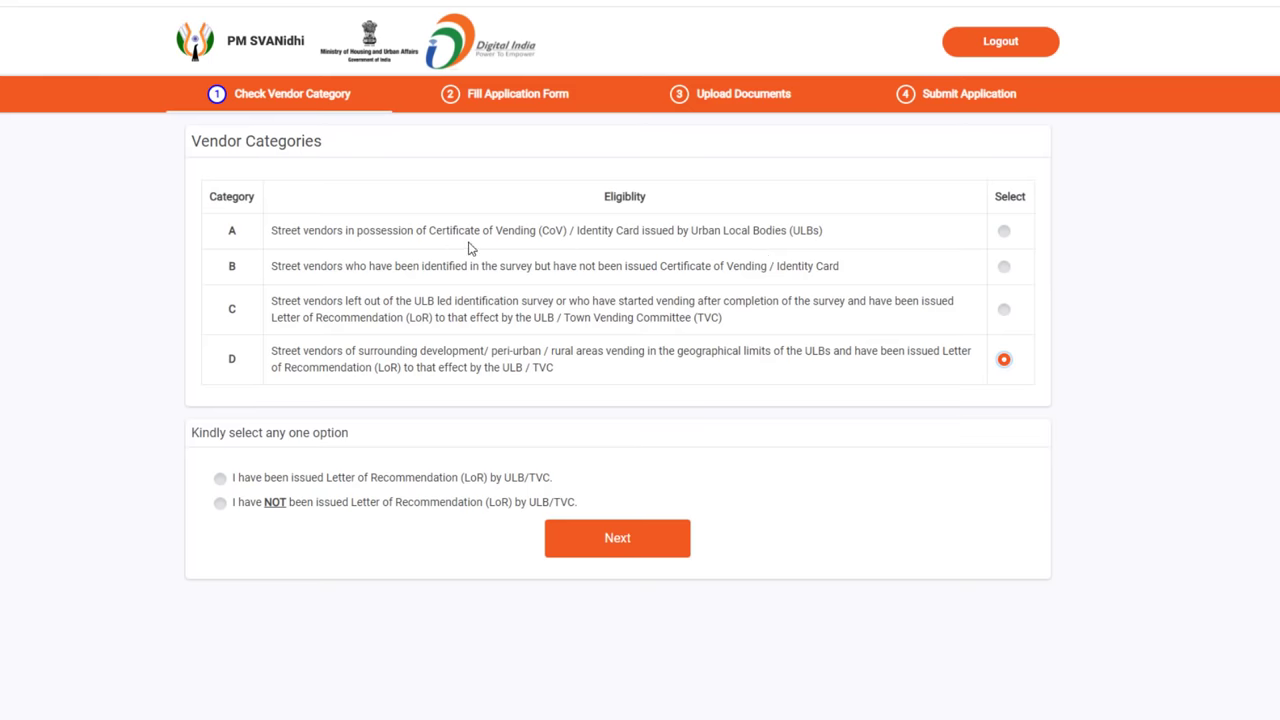
{"action": "left_click", "coordinate": [1004, 231]}
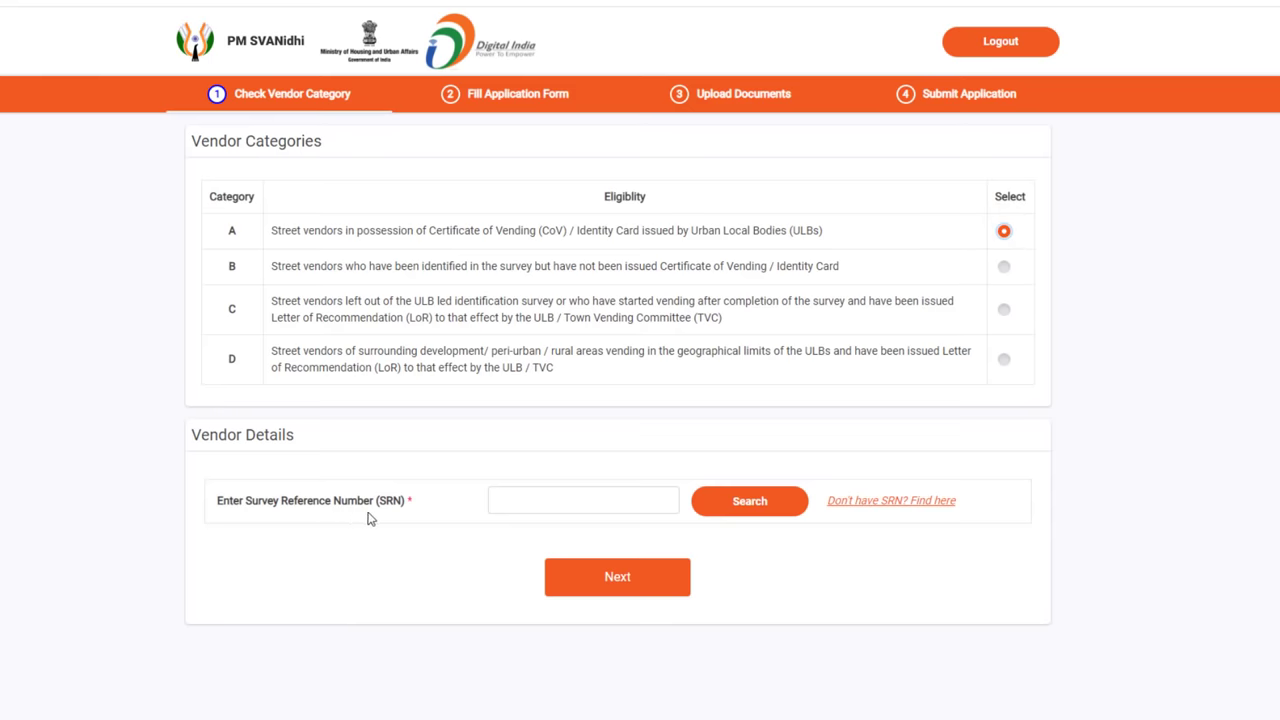
{"action": "left_click", "coordinate": [508, 529]}
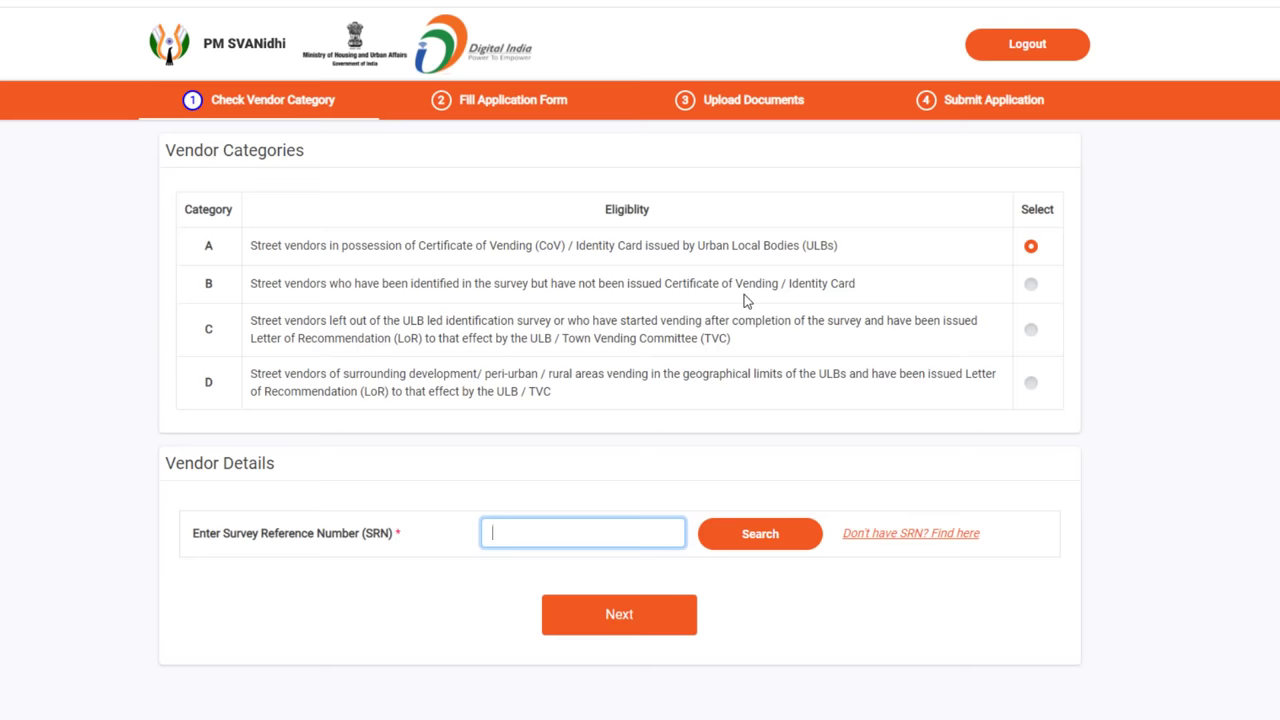
{"action": "left_click", "coordinate": [1032, 285]}
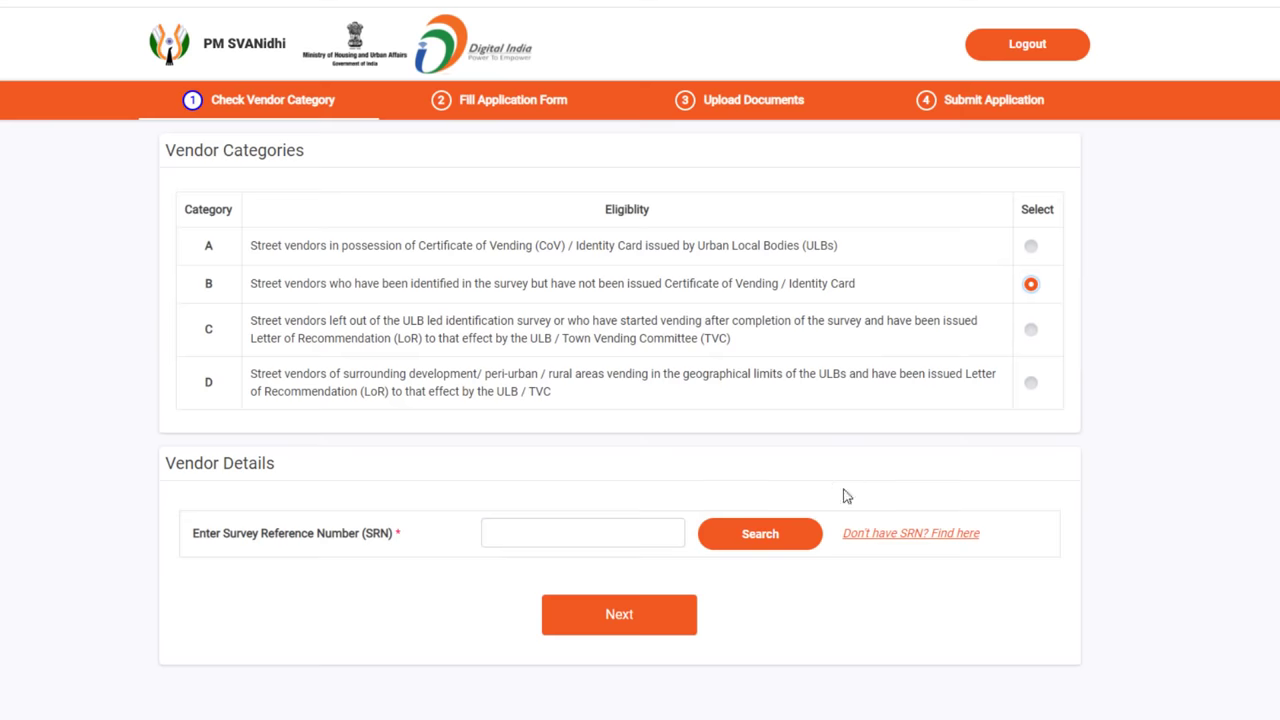
{"action": "left_click", "coordinate": [899, 537]}
Choose vendor category C without an issued Letter of Recommendation, declare one-time lockdown assistance received, and continue to the application form
{"action": "left_click", "coordinate": [1031, 330]}
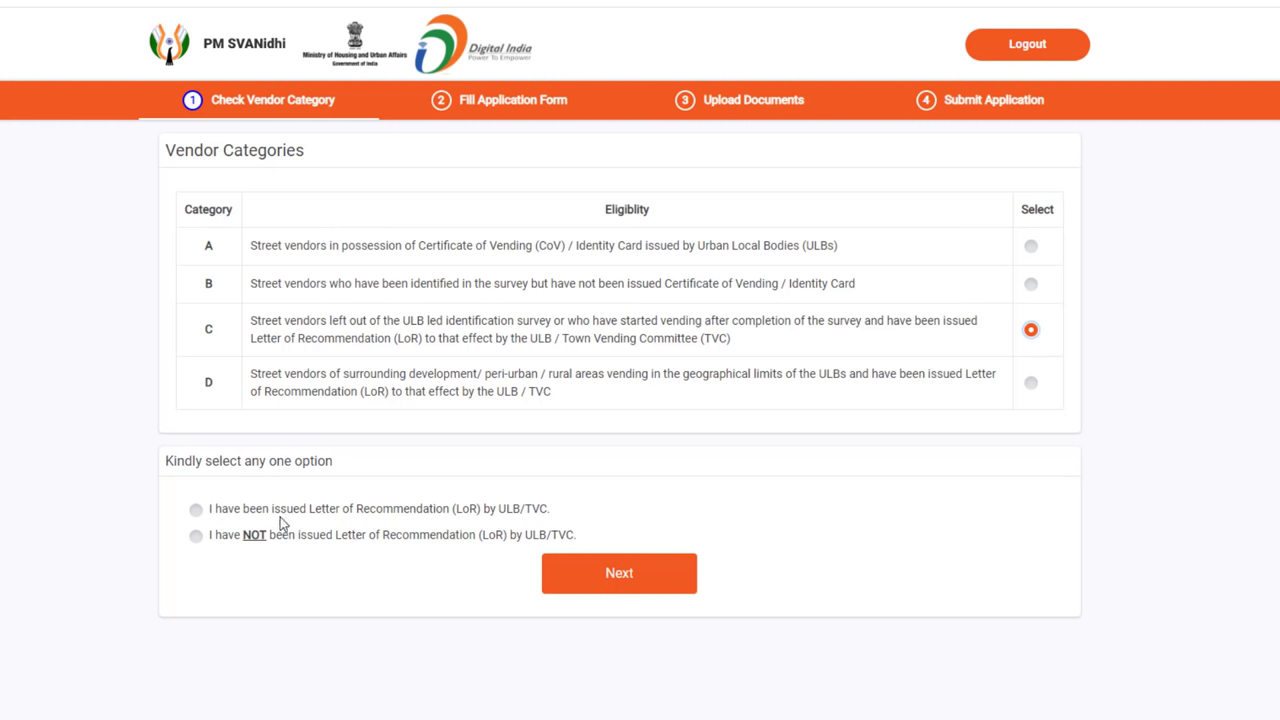
{"action": "left_click", "coordinate": [196, 511]}
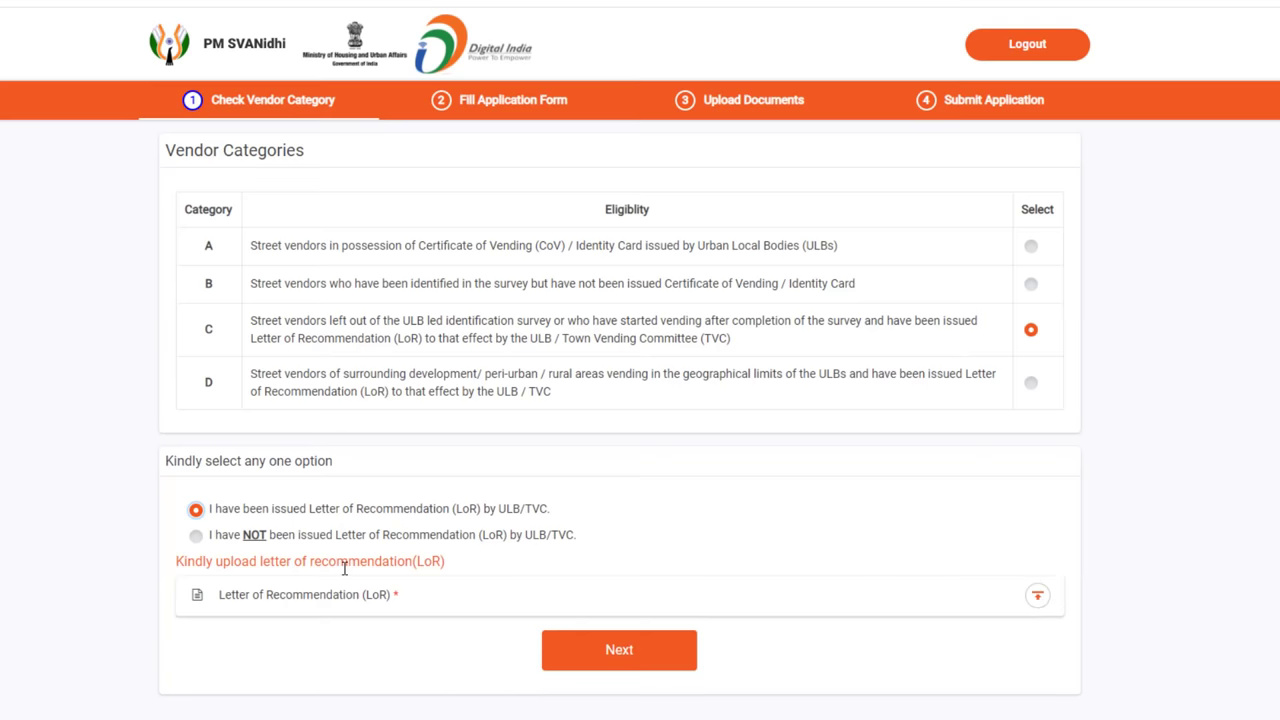
{"action": "left_click", "coordinate": [196, 536]}
{"action": "scroll", "coordinate": [559, 576], "scroll_direction": "down", "scroll_amount": 1}
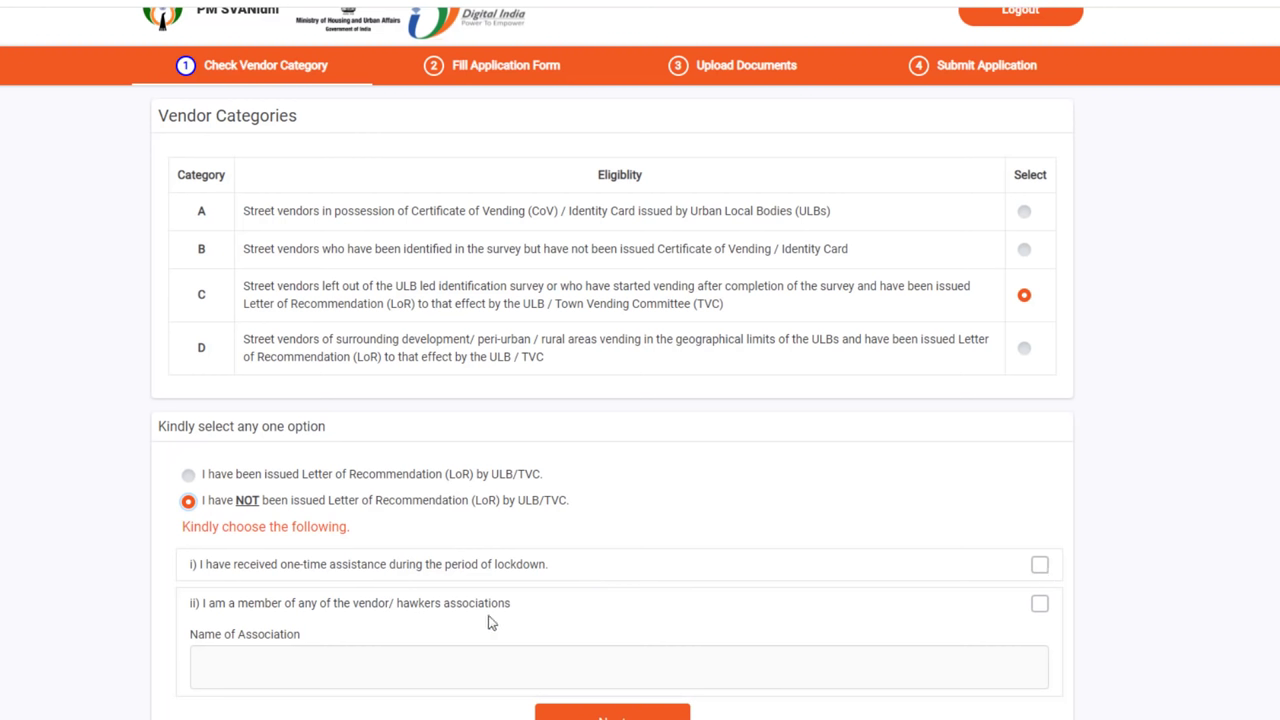
{"action": "left_click", "coordinate": [1039, 570]}
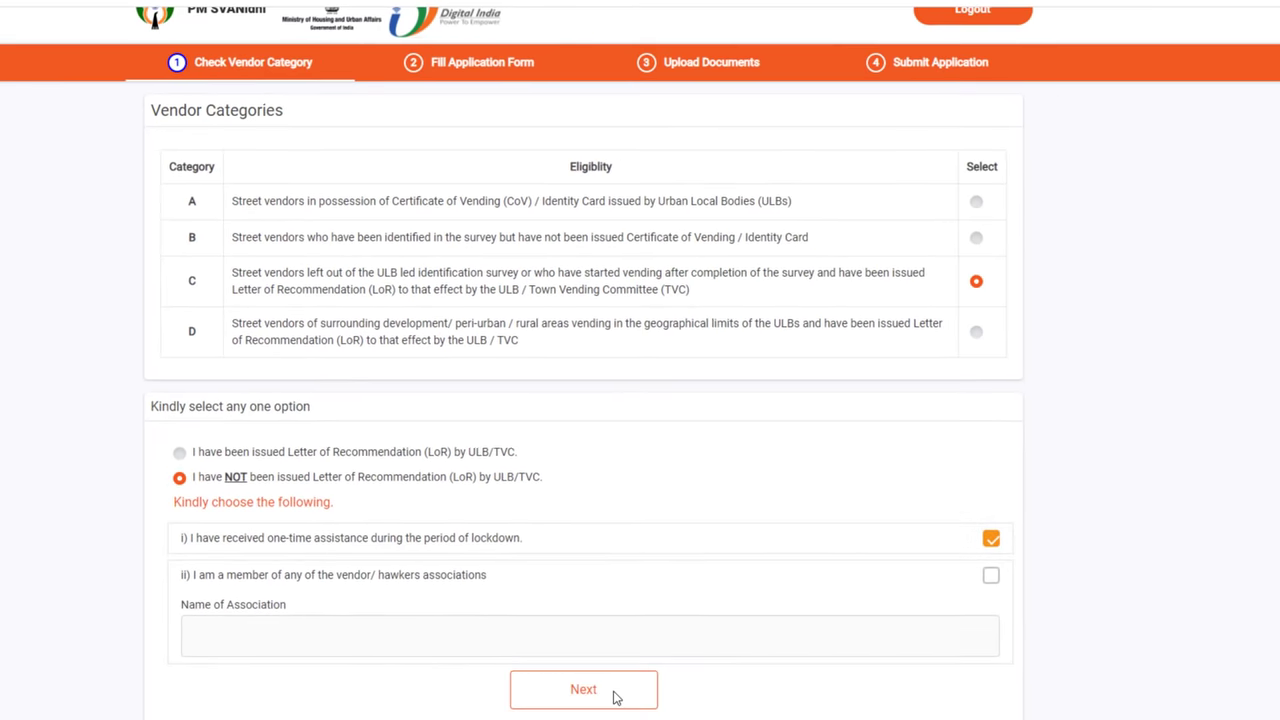
{"action": "left_click", "coordinate": [612, 695]}
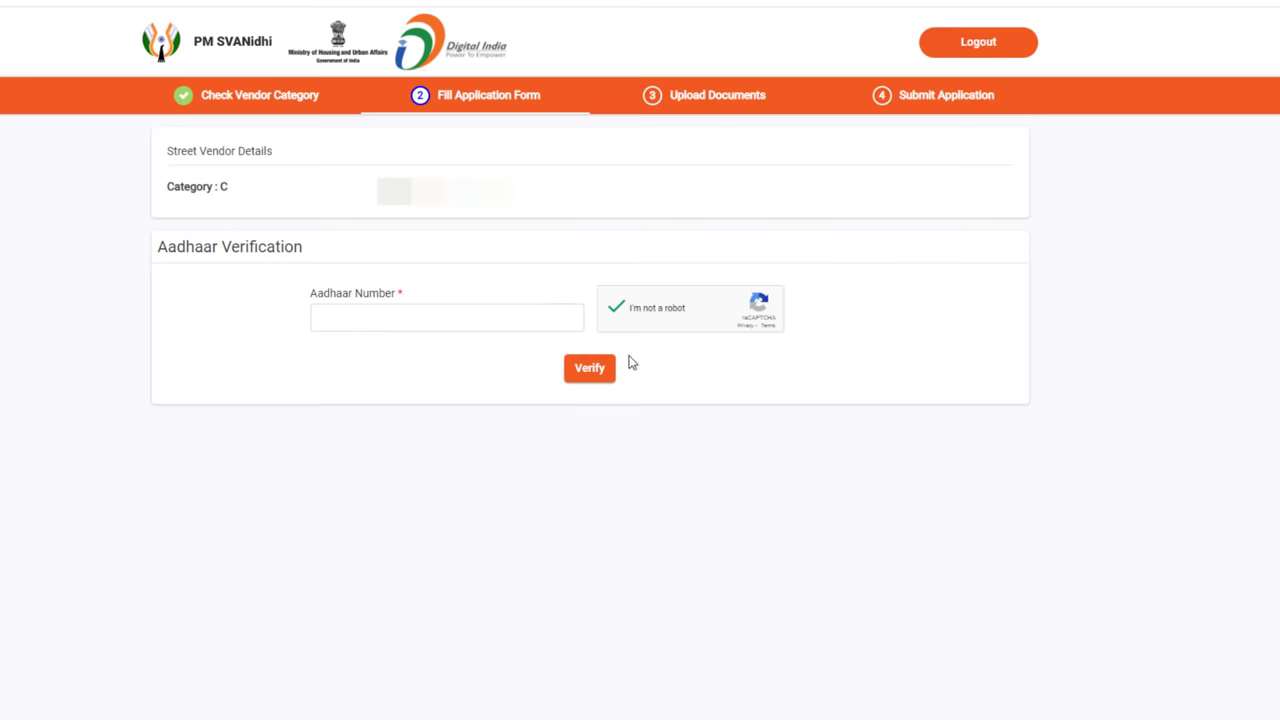
Request the Aadhaar verification code, enter the OTP and verify it to unlock the loan application form
{"action": "left_click", "coordinate": [590, 369]}
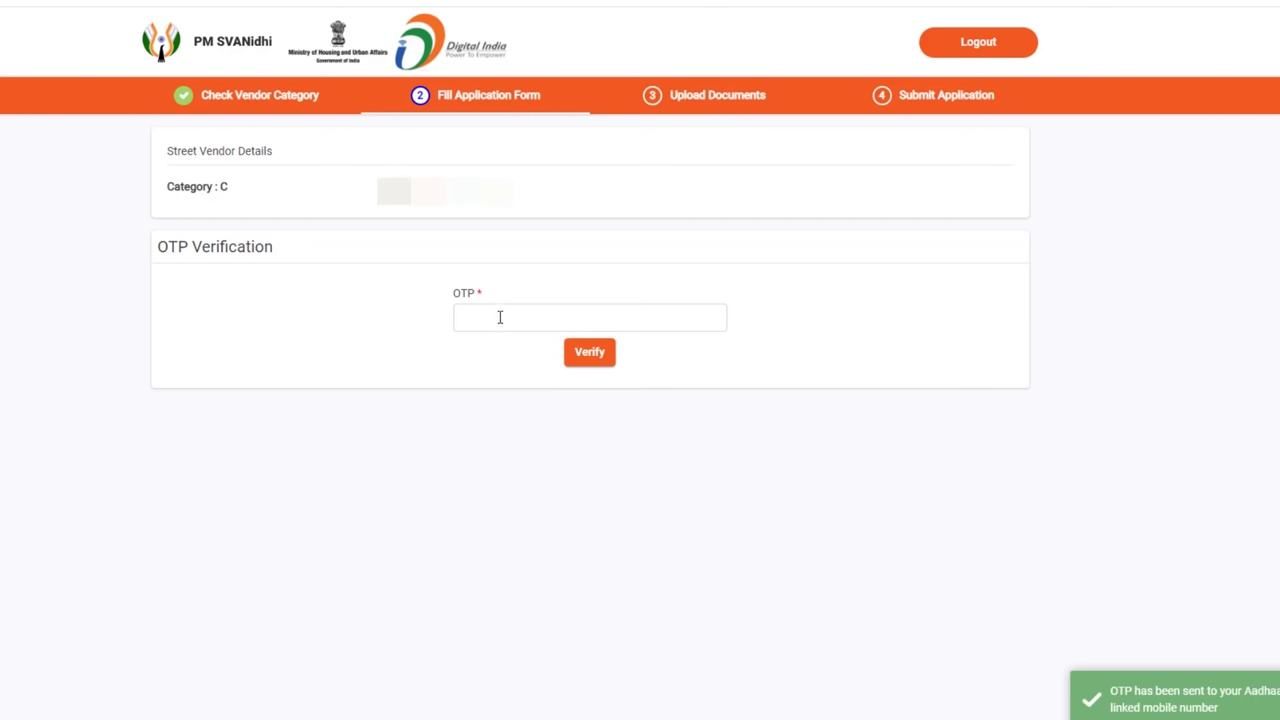
{"action": "left_click", "coordinate": [500, 317]}
{"action": "key", "text": "ctrl+v"}
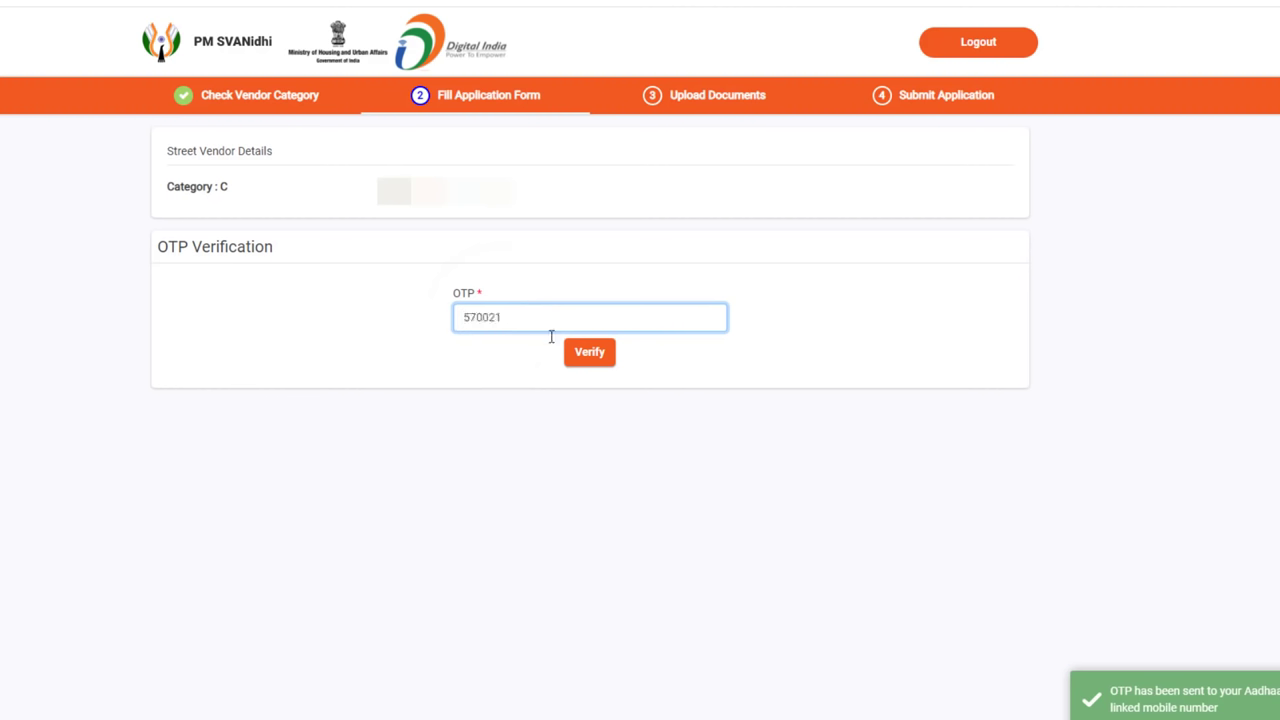
{"action": "left_click", "coordinate": [588, 358]}
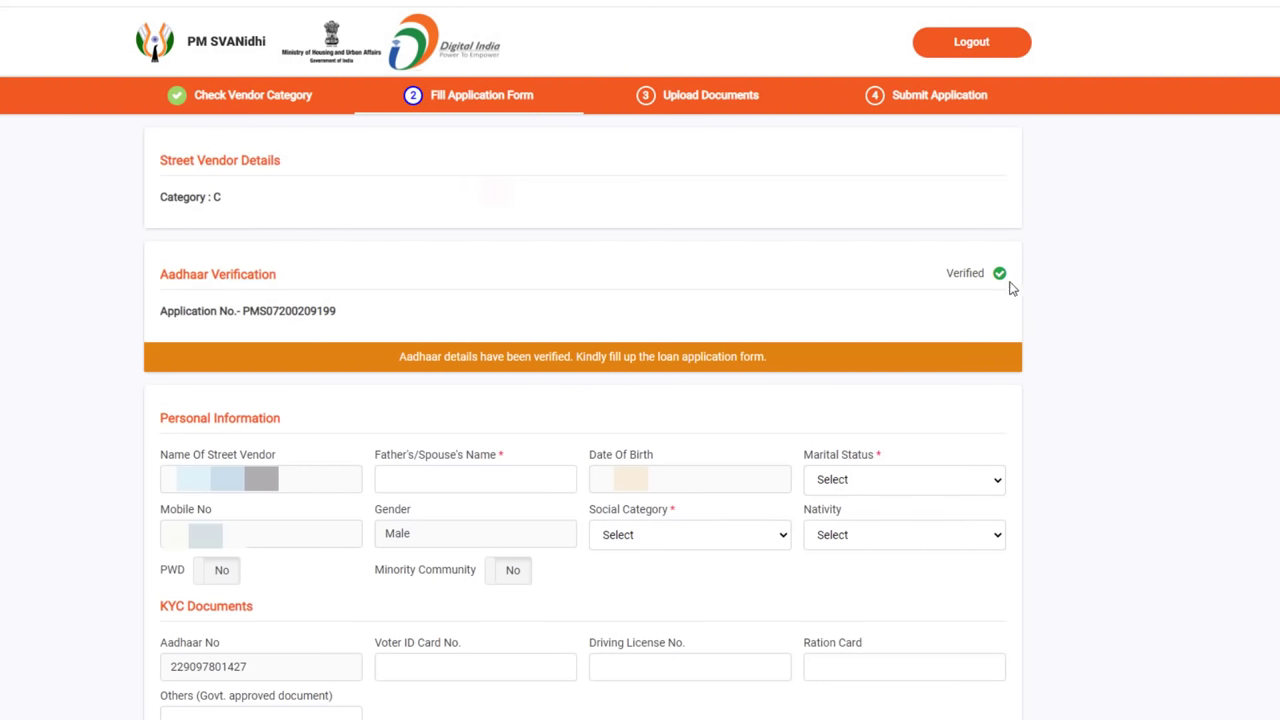
In Personal Information, set Marital Status to Single, Social Category to General and Nativity to Urban
{"action": "scroll", "coordinate": [1010, 288], "scroll_direction": "down", "scroll_amount": 4}
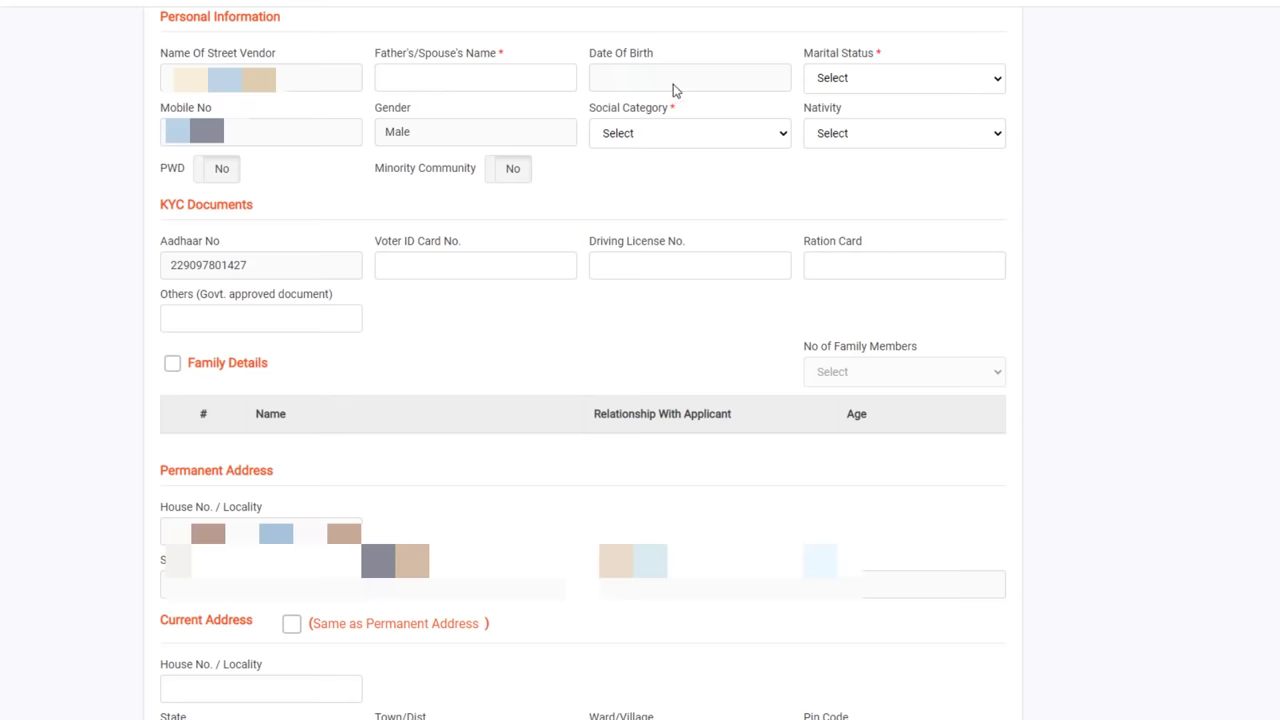
{"action": "left_click", "coordinate": [863, 80]}
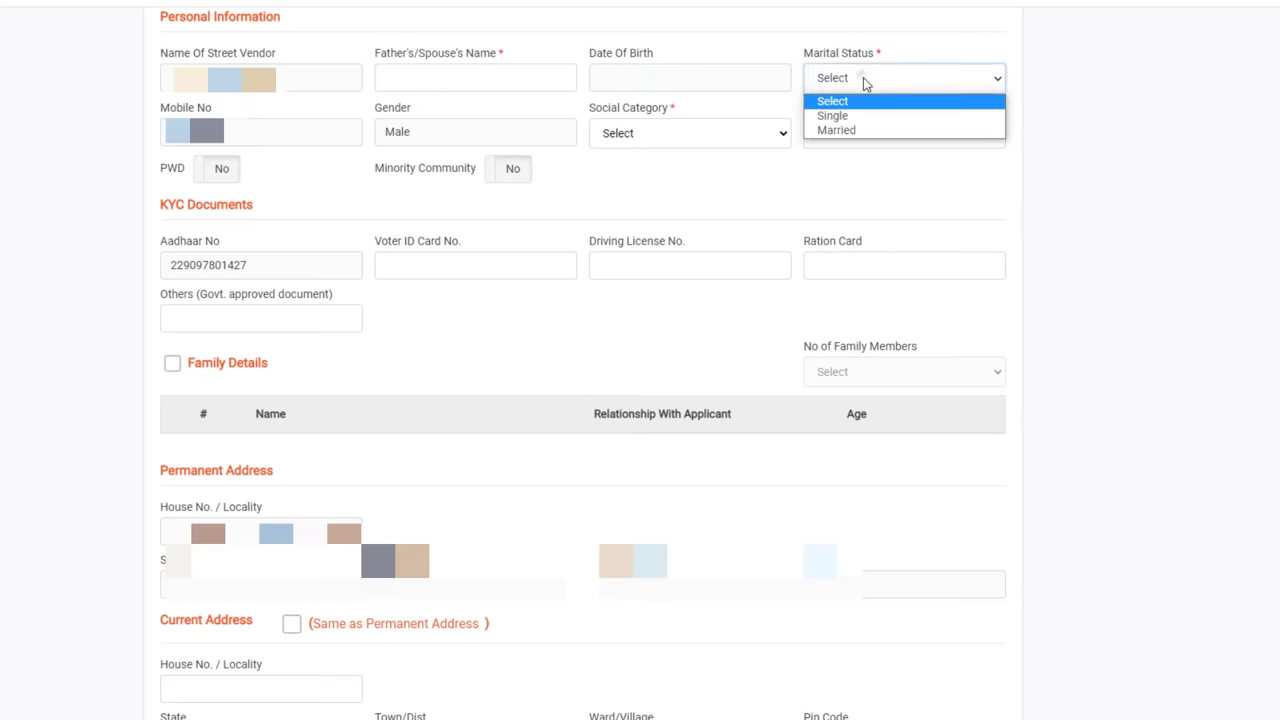
{"action": "left_click", "coordinate": [869, 117]}
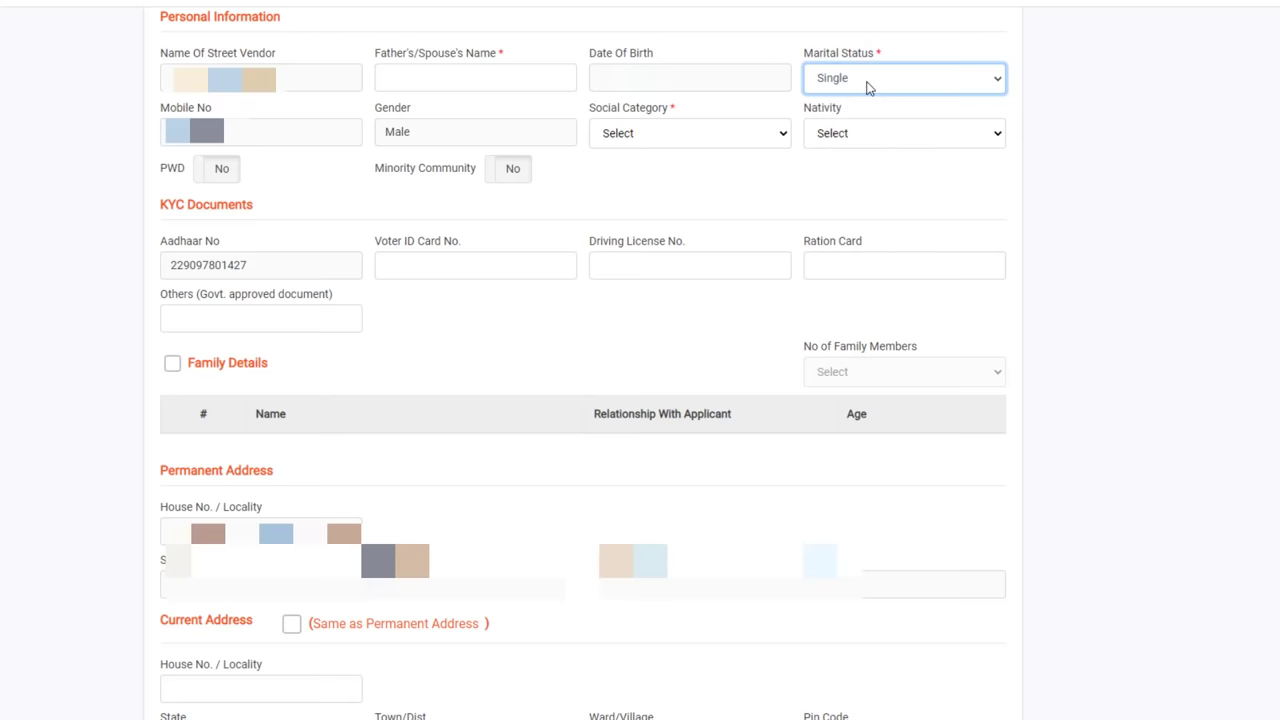
{"action": "left_click", "coordinate": [868, 87]}
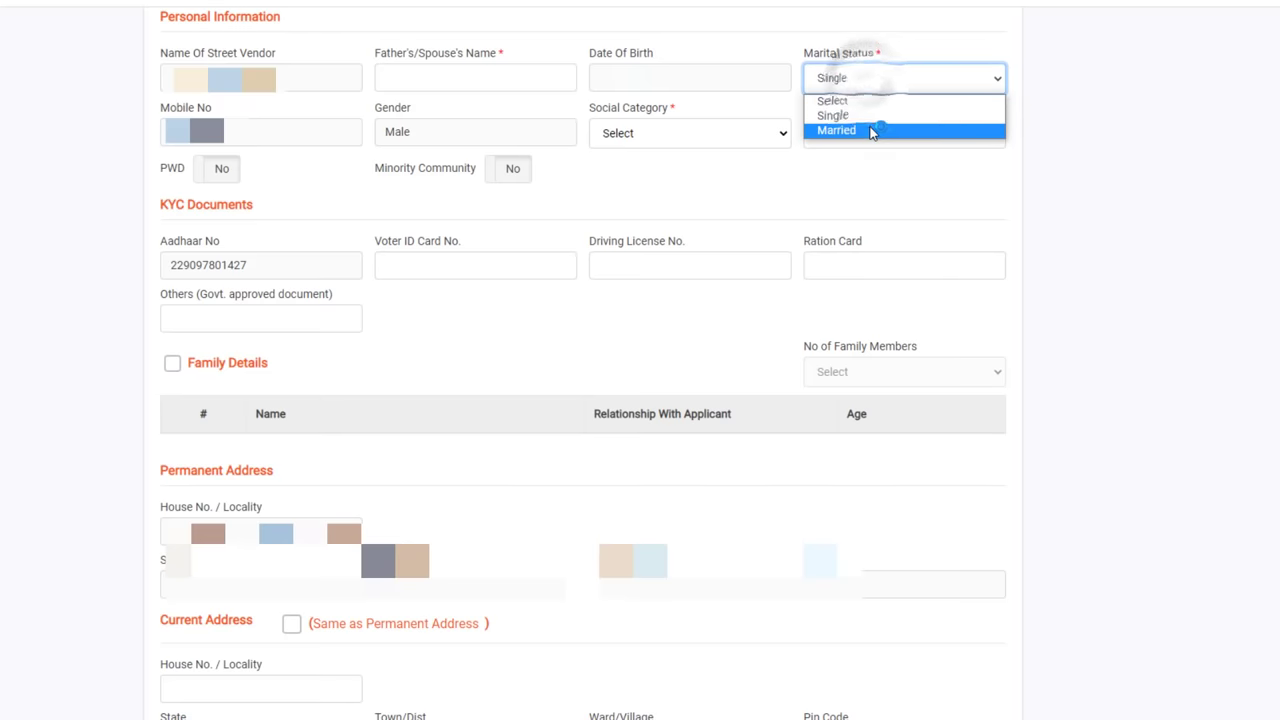
{"action": "left_click", "coordinate": [642, 140]}
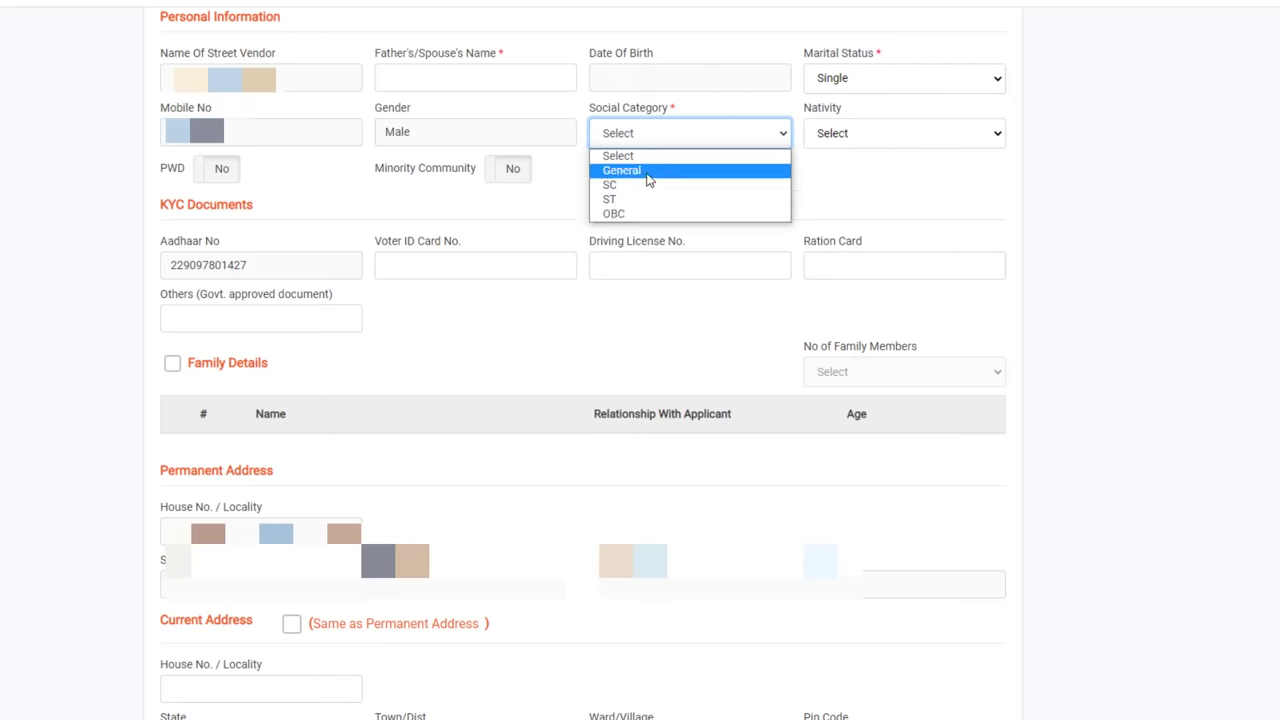
{"action": "left_click", "coordinate": [645, 174]}
{"action": "left_click", "coordinate": [846, 134]}
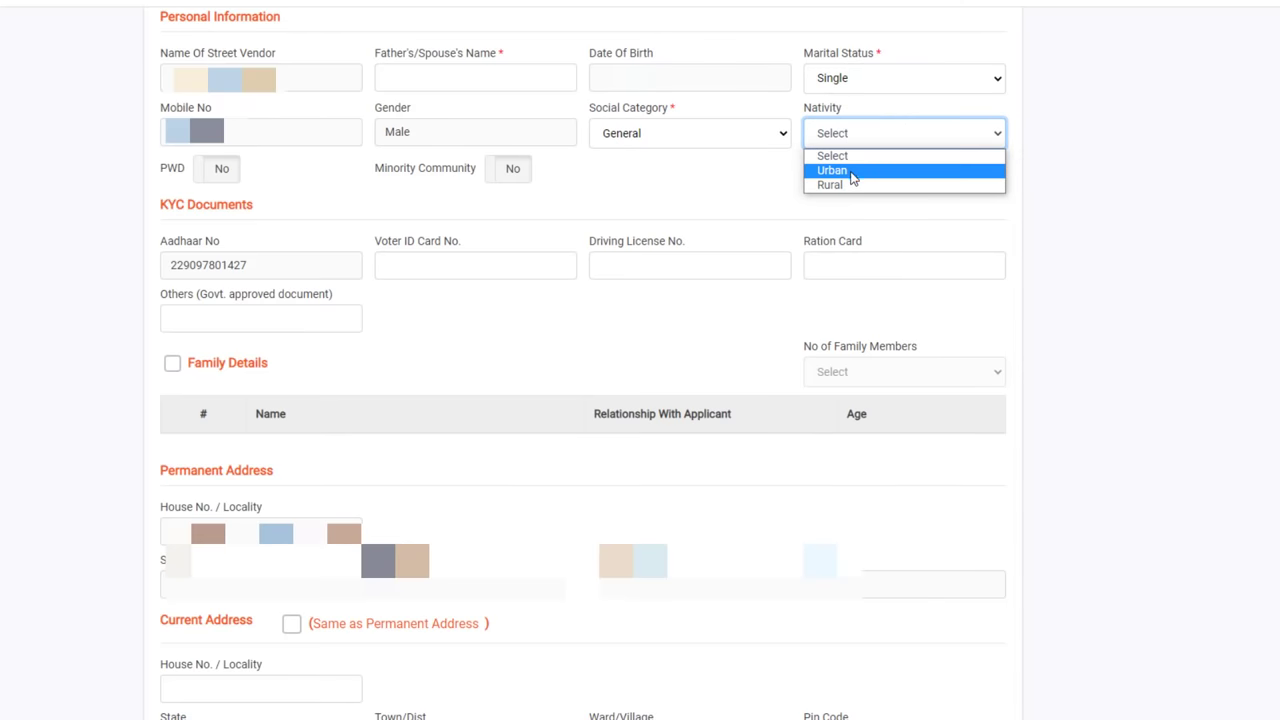
{"action": "left_click", "coordinate": [855, 172]}
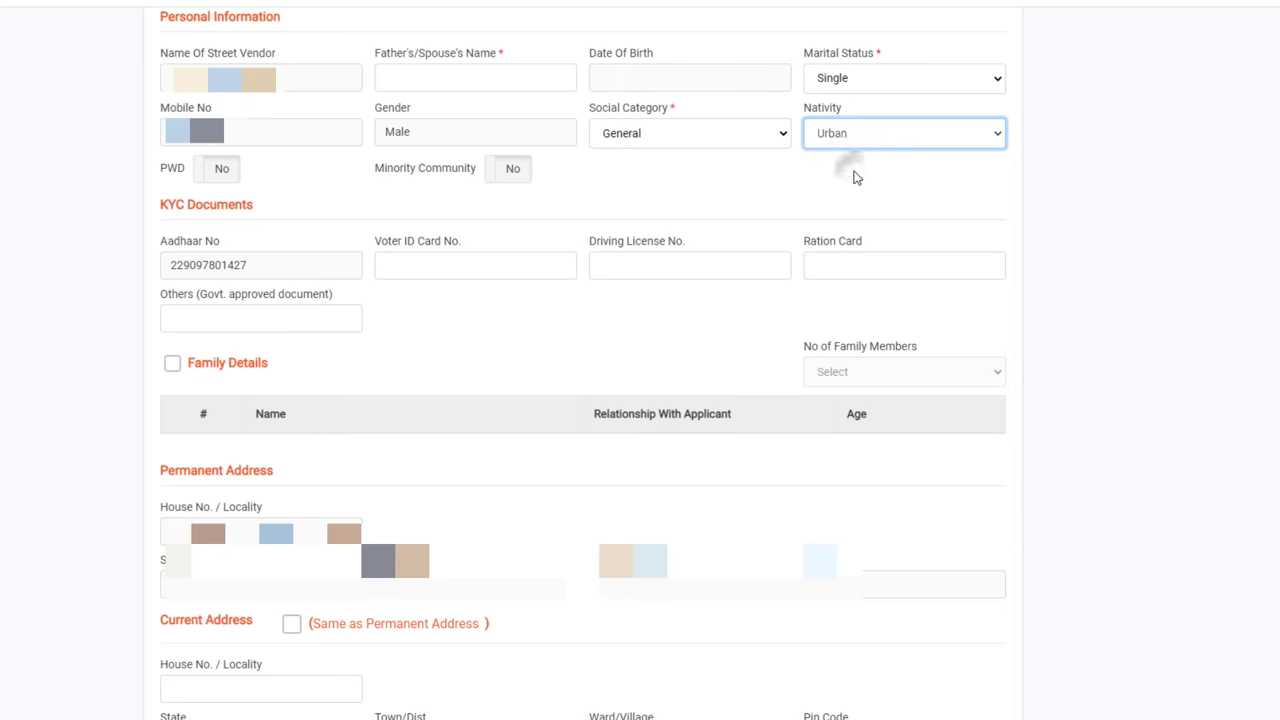
Switch PWD to Yes and back to No, and set Minority Community to Yes
{"action": "left_click", "coordinate": [221, 176]}
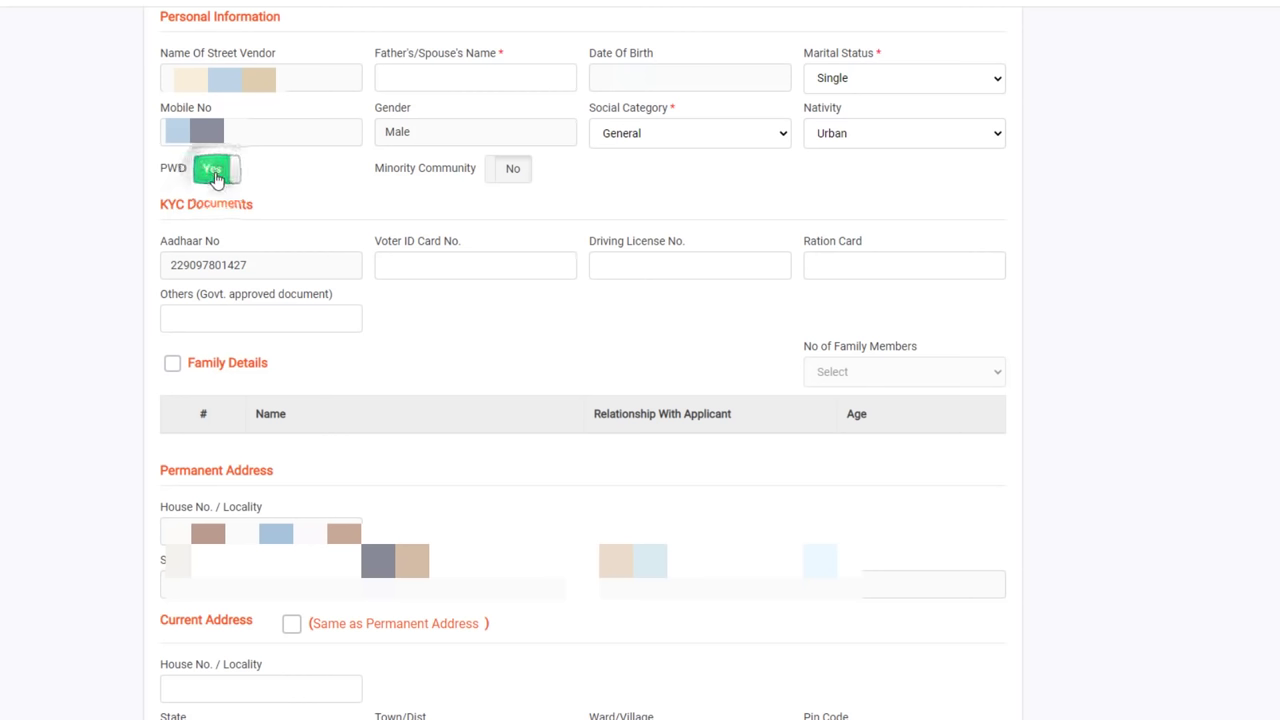
{"action": "left_click", "coordinate": [215, 177]}
{"action": "left_click", "coordinate": [505, 178]}
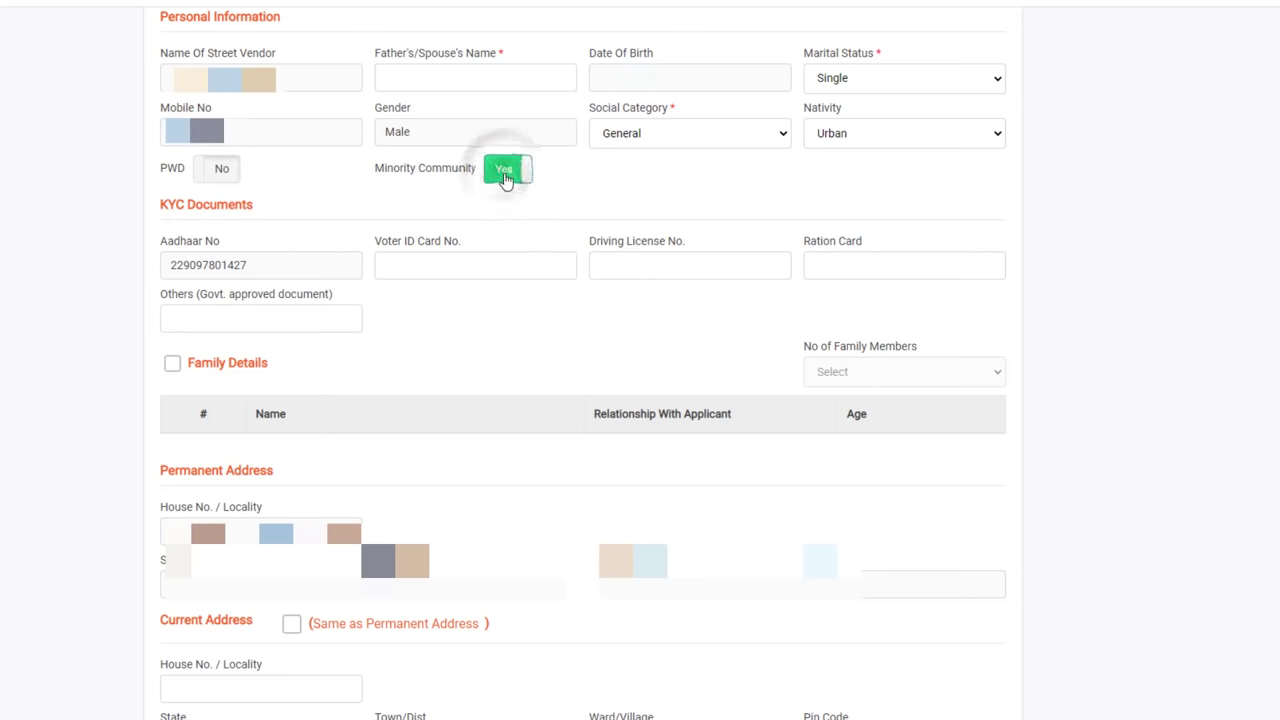
Try the Family Details section with 2 family members, go through the first member's fields, and turn the section off again
{"action": "scroll", "coordinate": [505, 178], "scroll_direction": "down", "scroll_amount": 3}
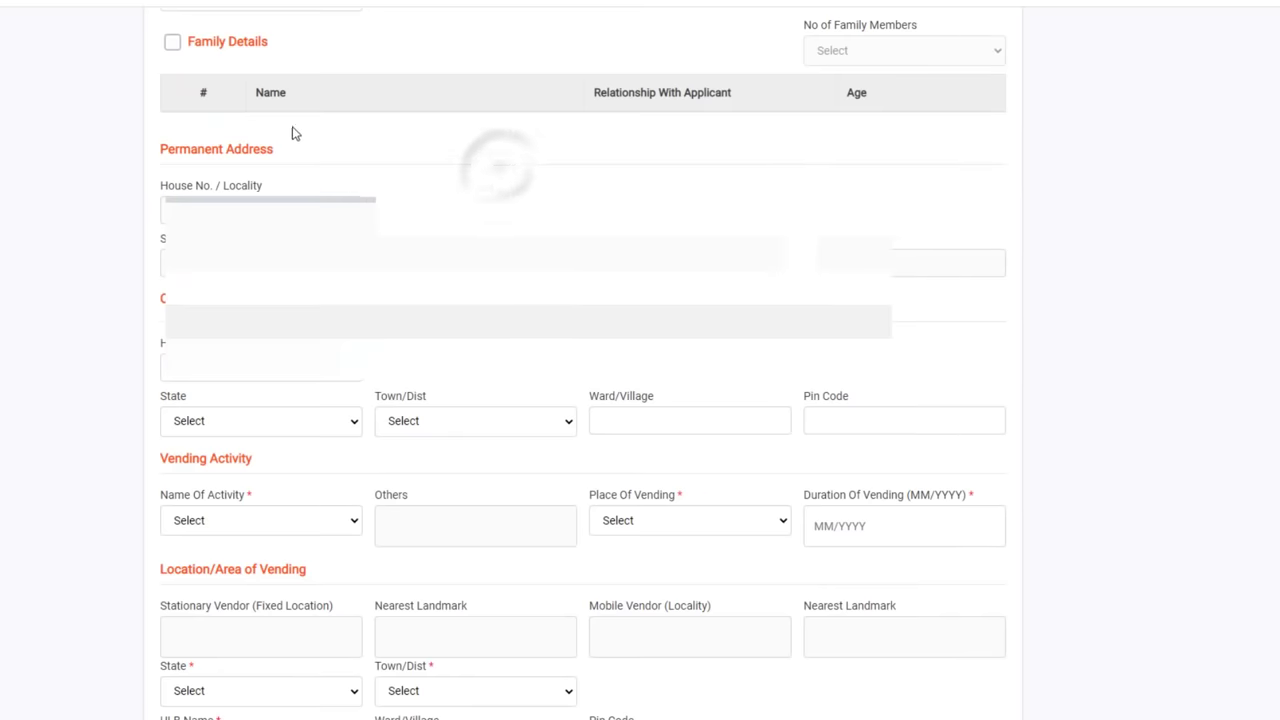
{"action": "left_click", "coordinate": [172, 44]}
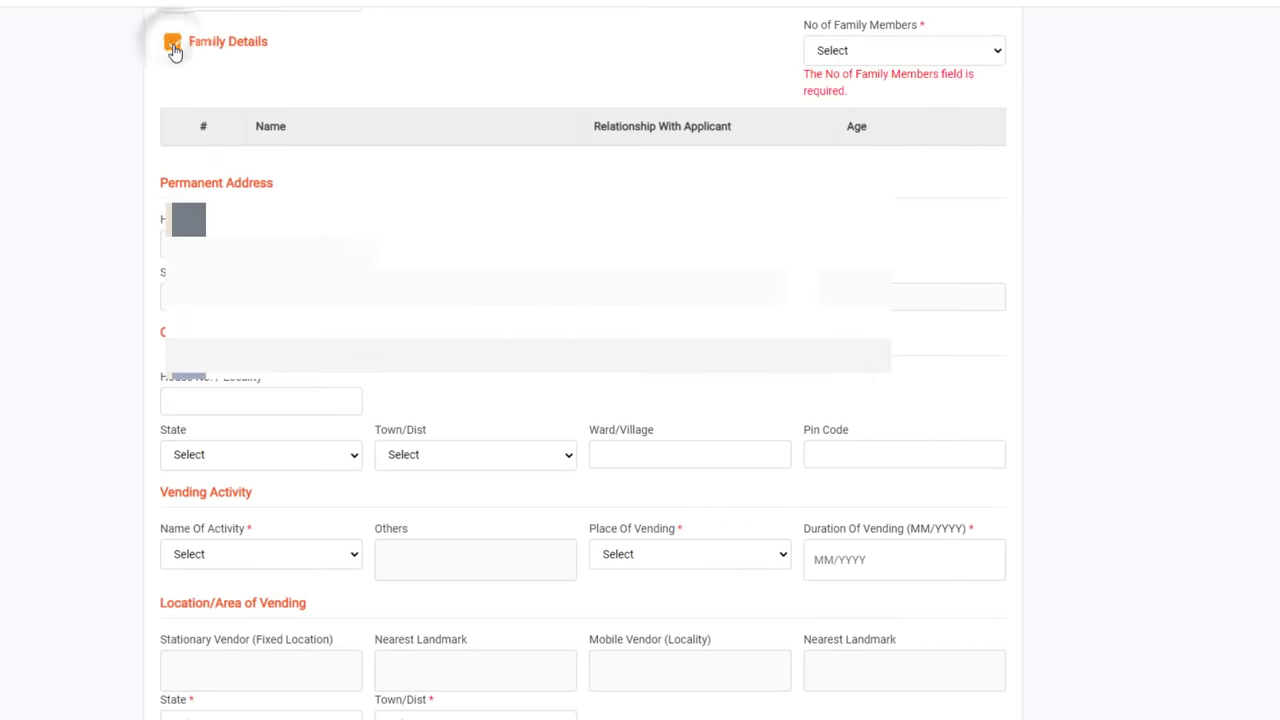
{"action": "left_click", "coordinate": [865, 55]}
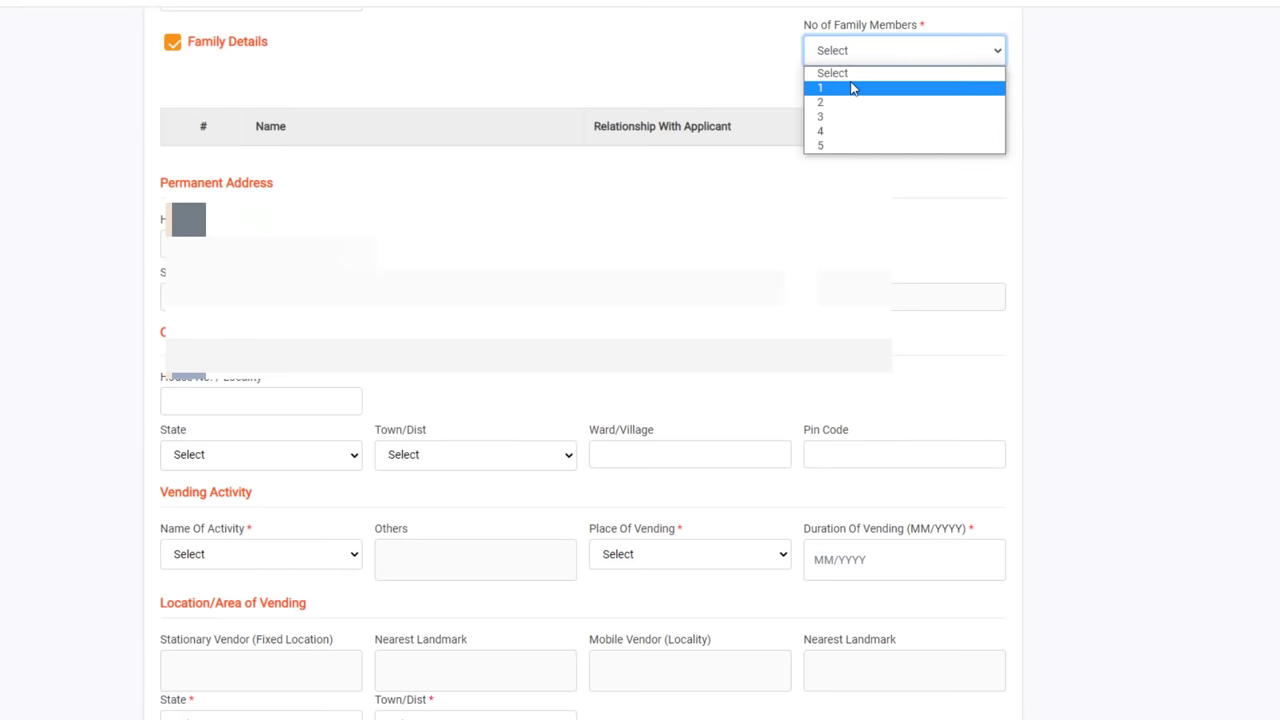
{"action": "left_click", "coordinate": [852, 103]}
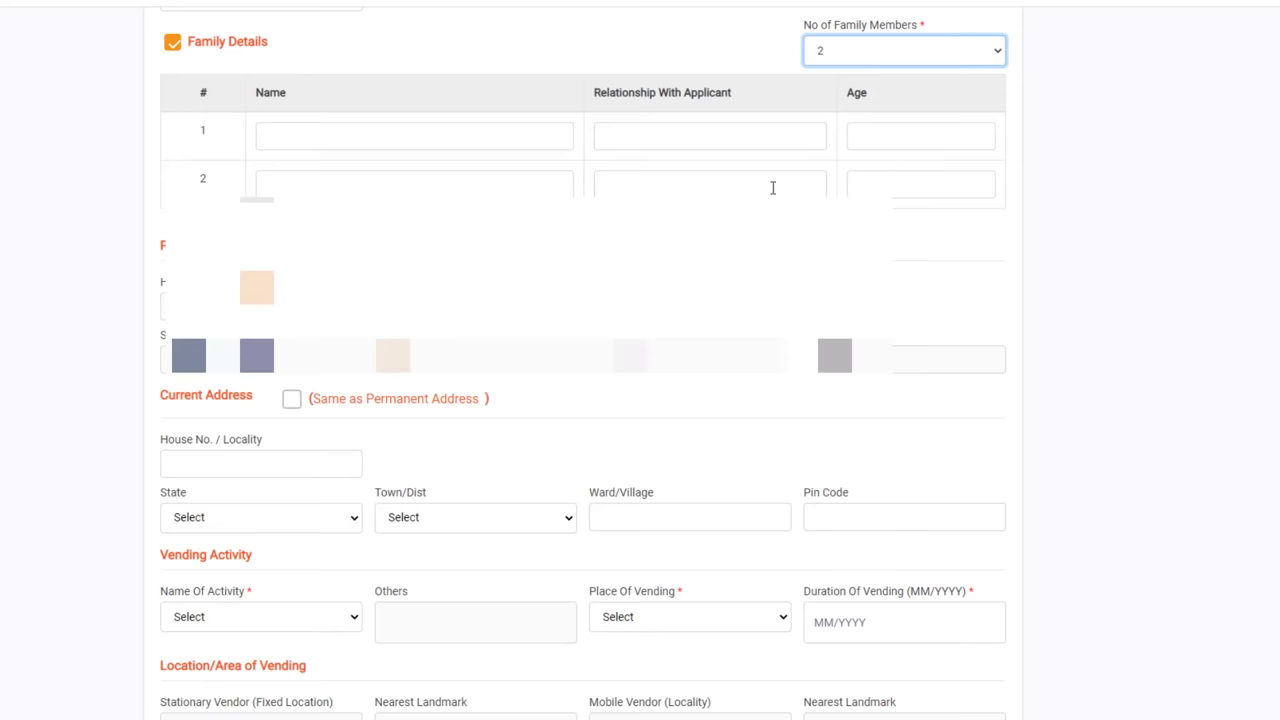
{"action": "left_click", "coordinate": [357, 134]}
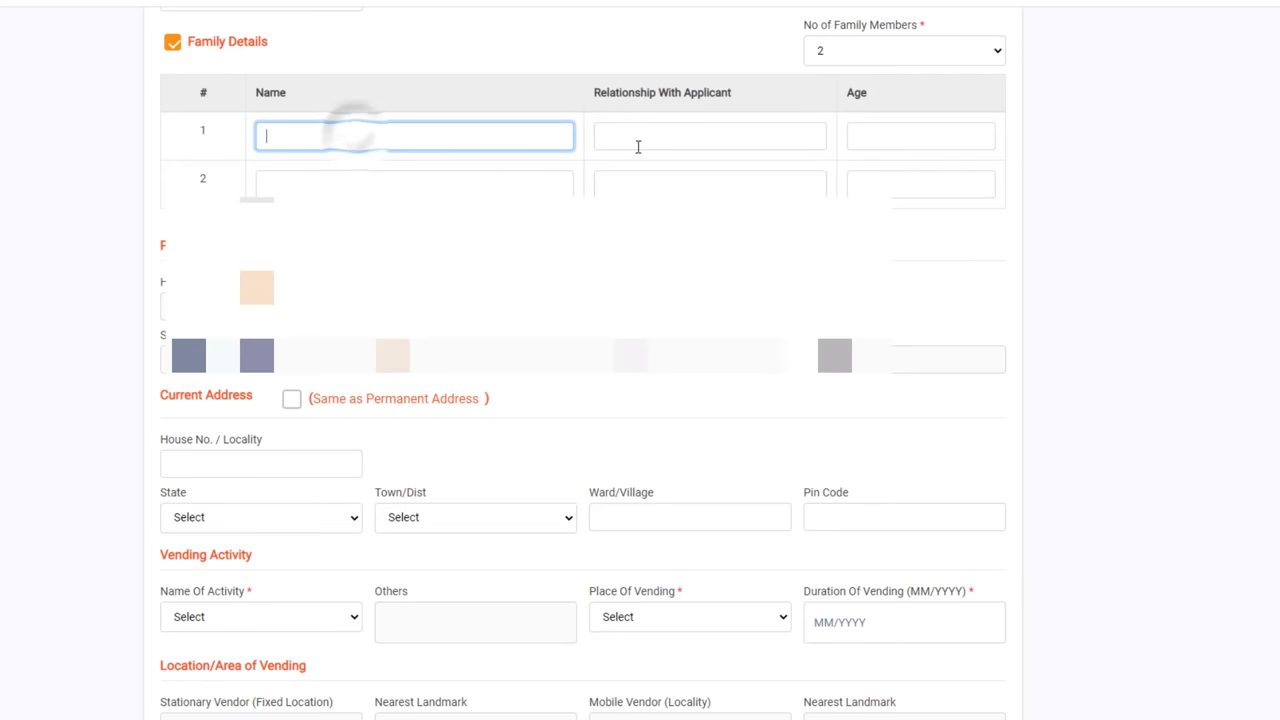
{"action": "left_click", "coordinate": [665, 142]}
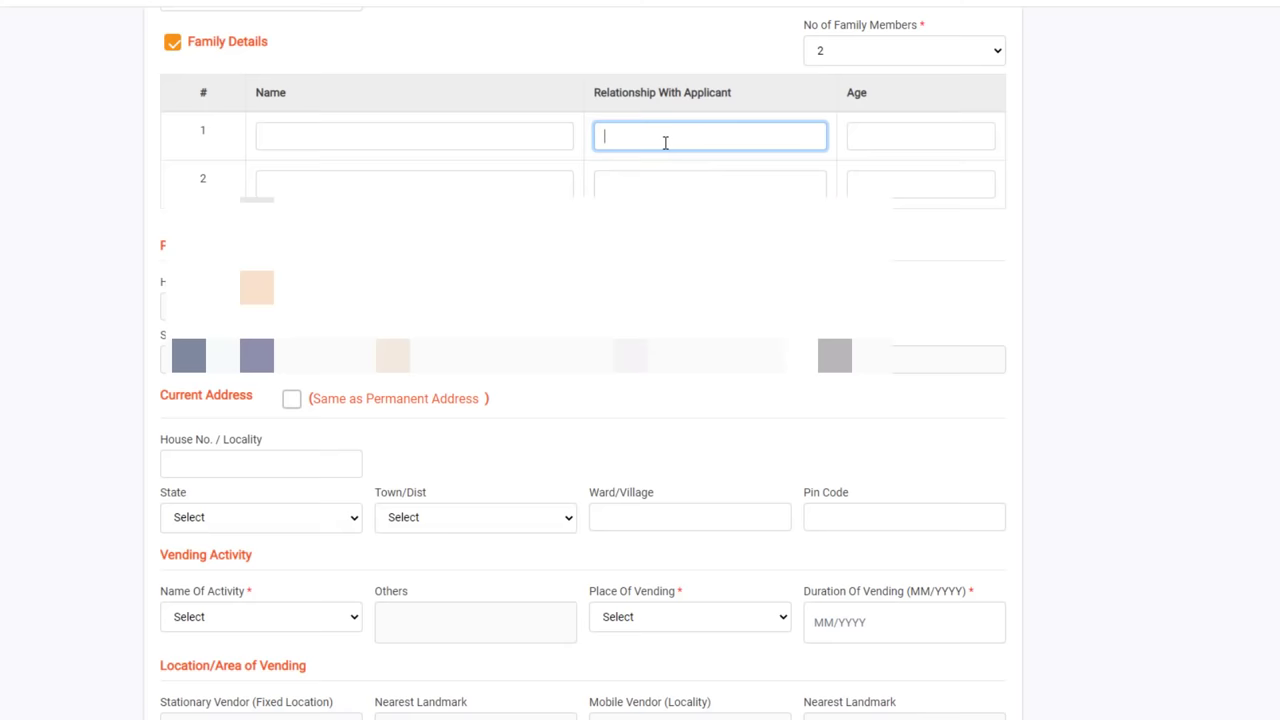
{"action": "left_click", "coordinate": [876, 139]}
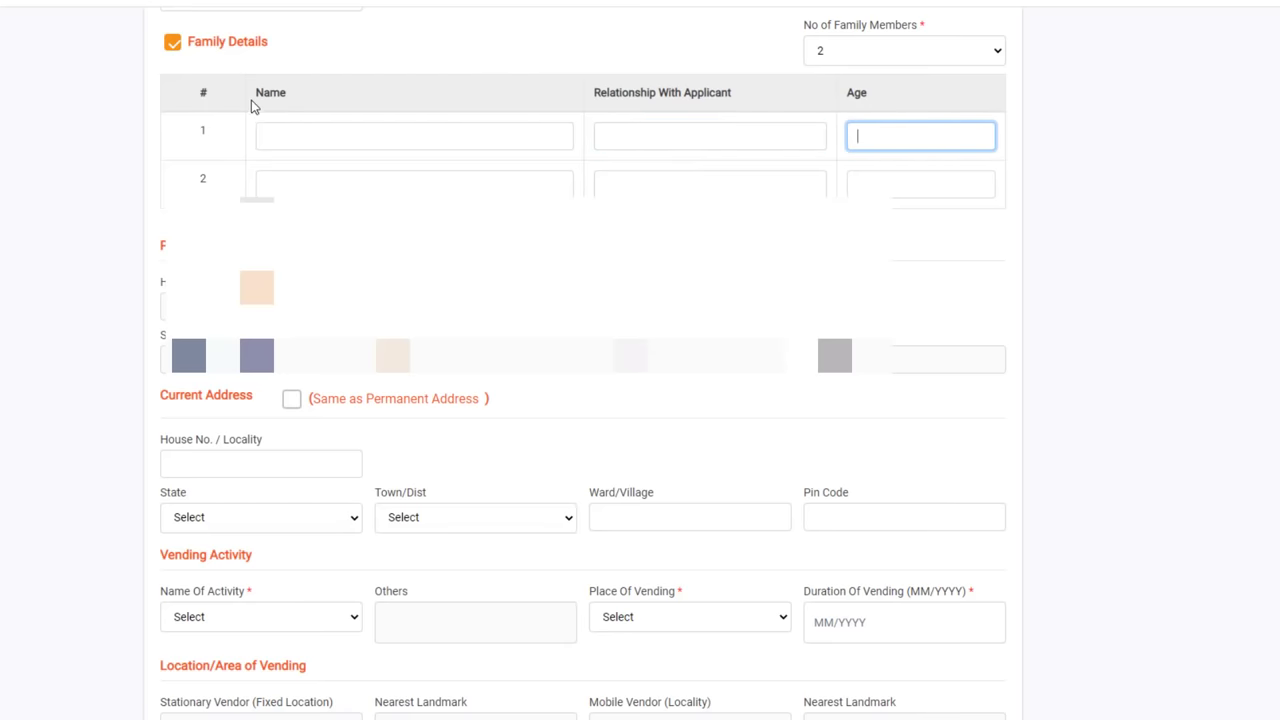
{"action": "left_click", "coordinate": [174, 46]}
In Current Address, set State to UTTAR PRADESH and Town/Dist to Bijnor
{"action": "scroll", "coordinate": [174, 46], "scroll_direction": "down", "scroll_amount": 2}
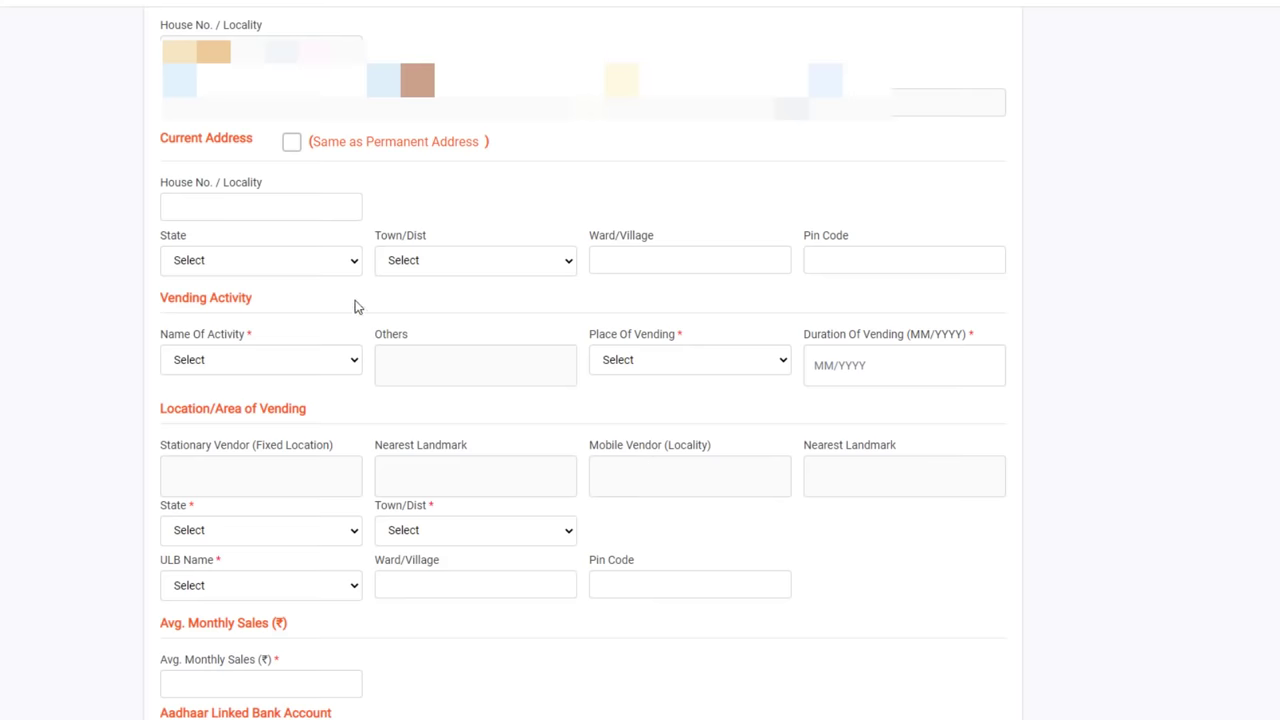
{"action": "left_click", "coordinate": [251, 210]}
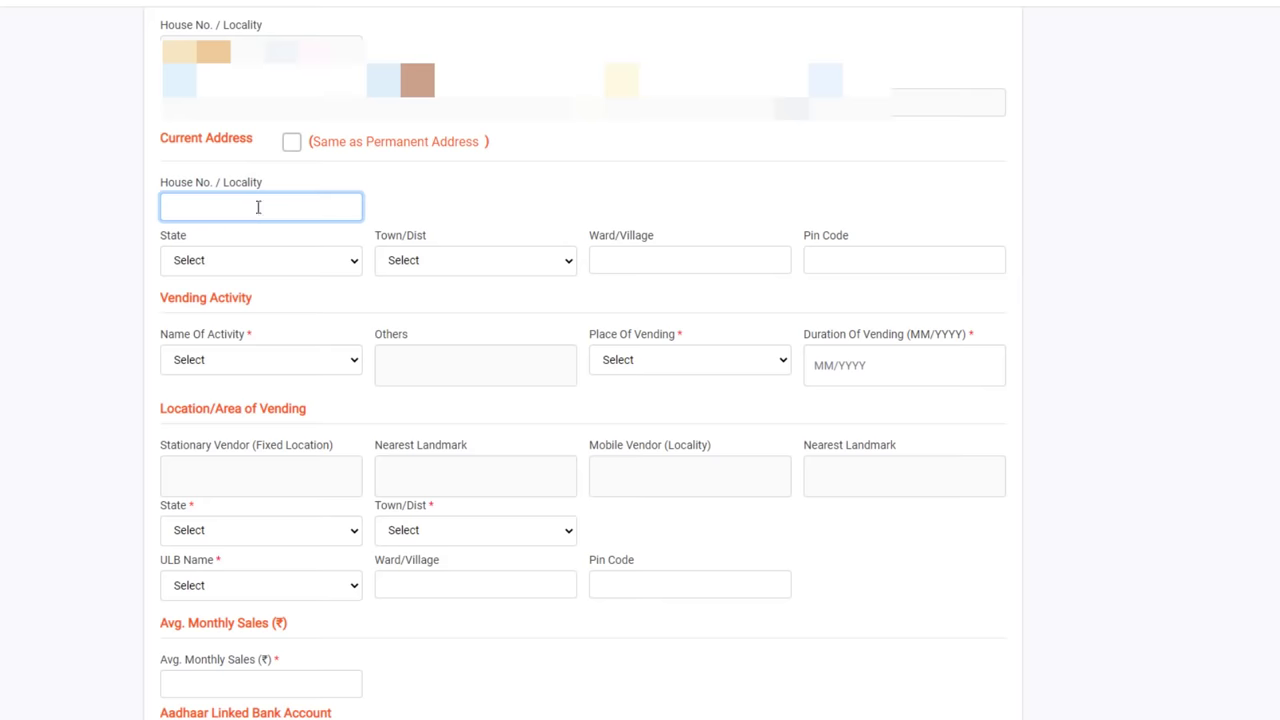
{"action": "left_click", "coordinate": [277, 260]}
{"action": "scroll", "coordinate": [270, 460], "scroll_direction": "down", "scroll_amount": 5}
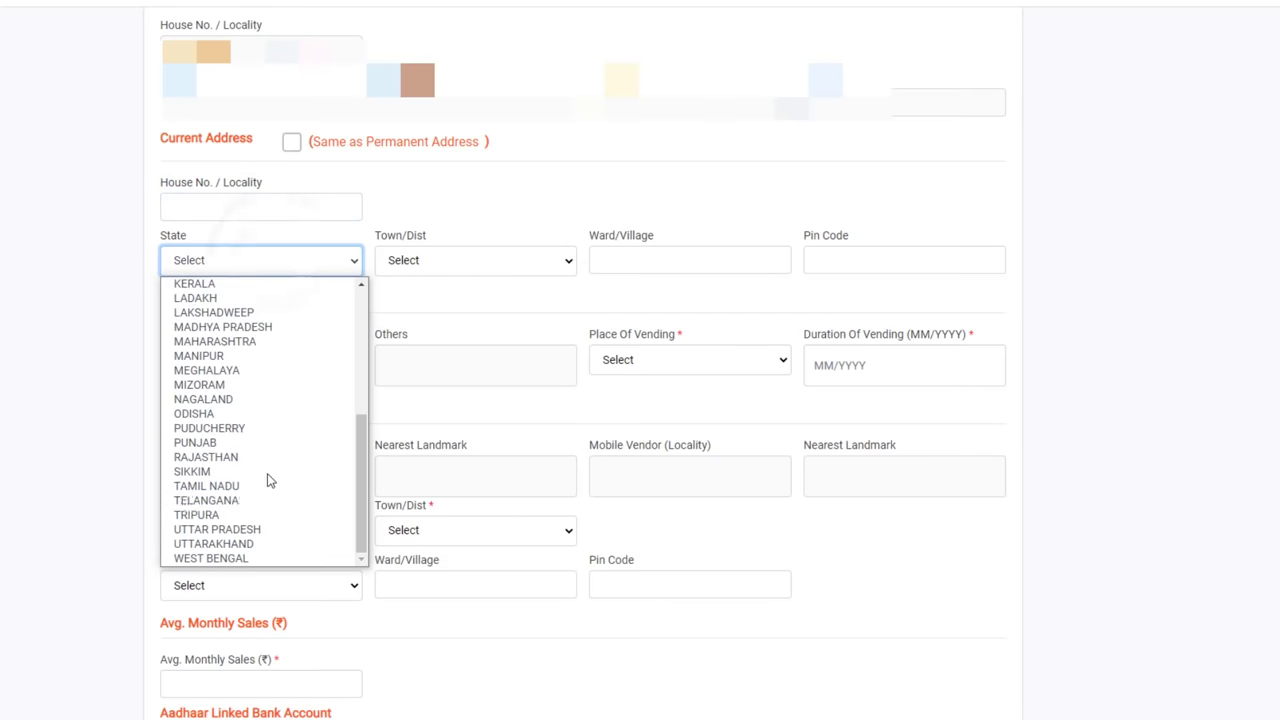
{"action": "left_click", "coordinate": [270, 528]}
{"action": "left_click", "coordinate": [474, 262]}
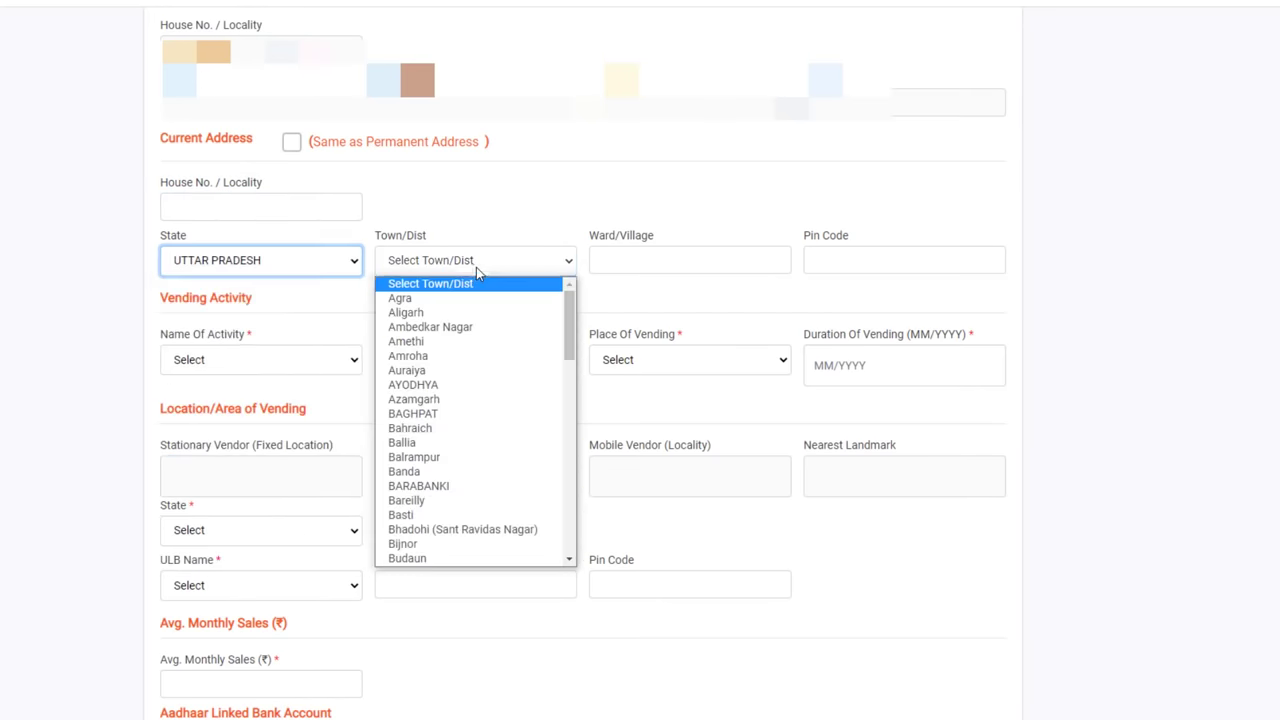
{"action": "left_click", "coordinate": [460, 543]}
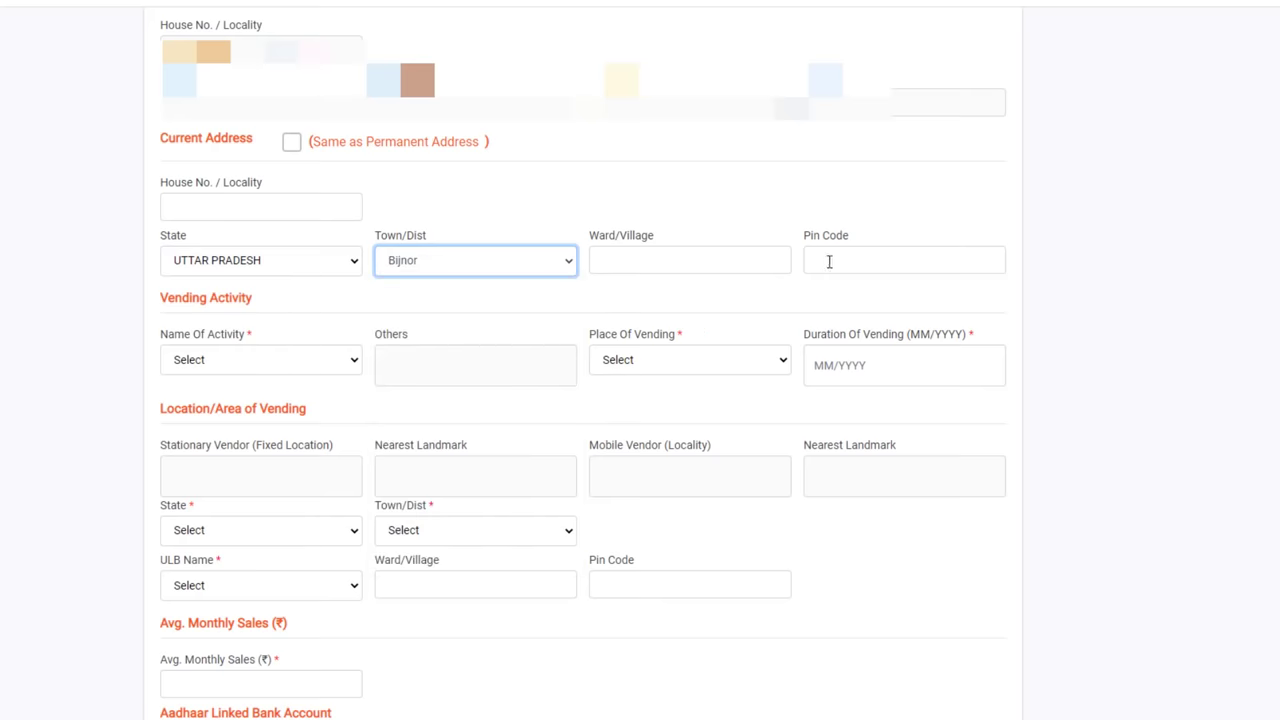
In Vending Activity, try Others (Pls Specify) as the Name Of Activity, and settle on Services
{"action": "scroll", "coordinate": [844, 260], "scroll_direction": "down", "scroll_amount": 2}
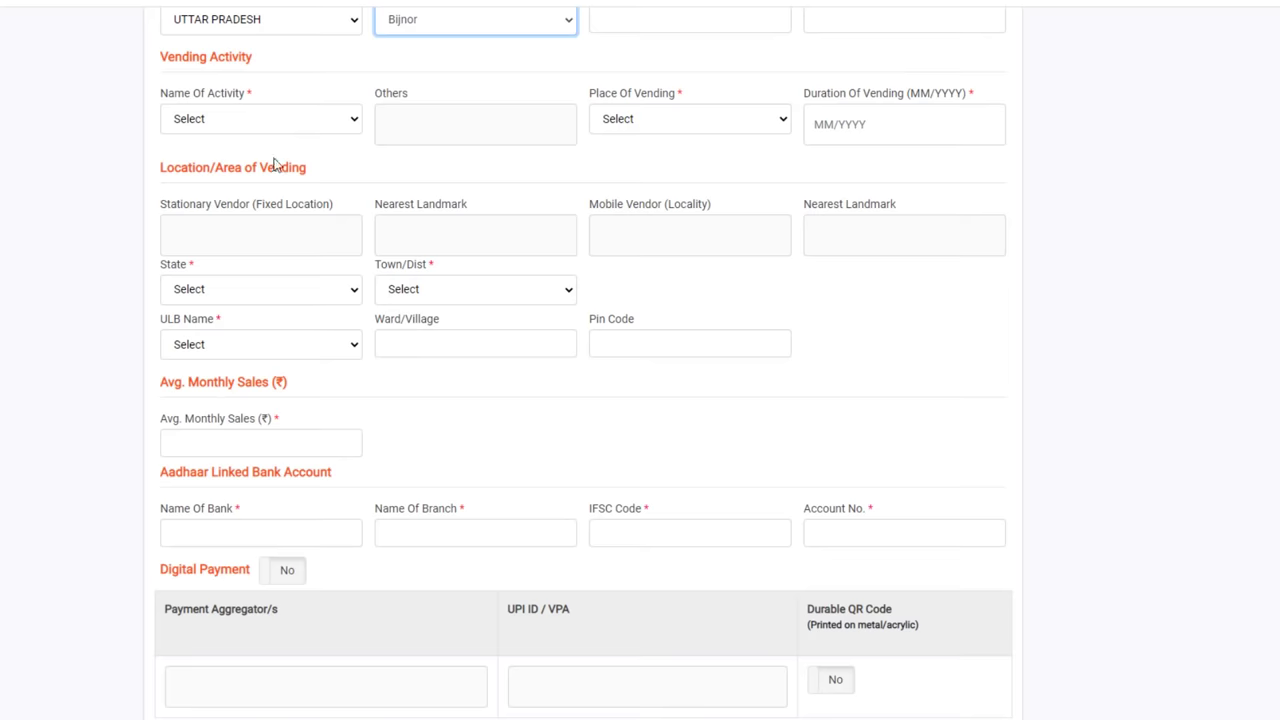
{"action": "left_click", "coordinate": [278, 124]}
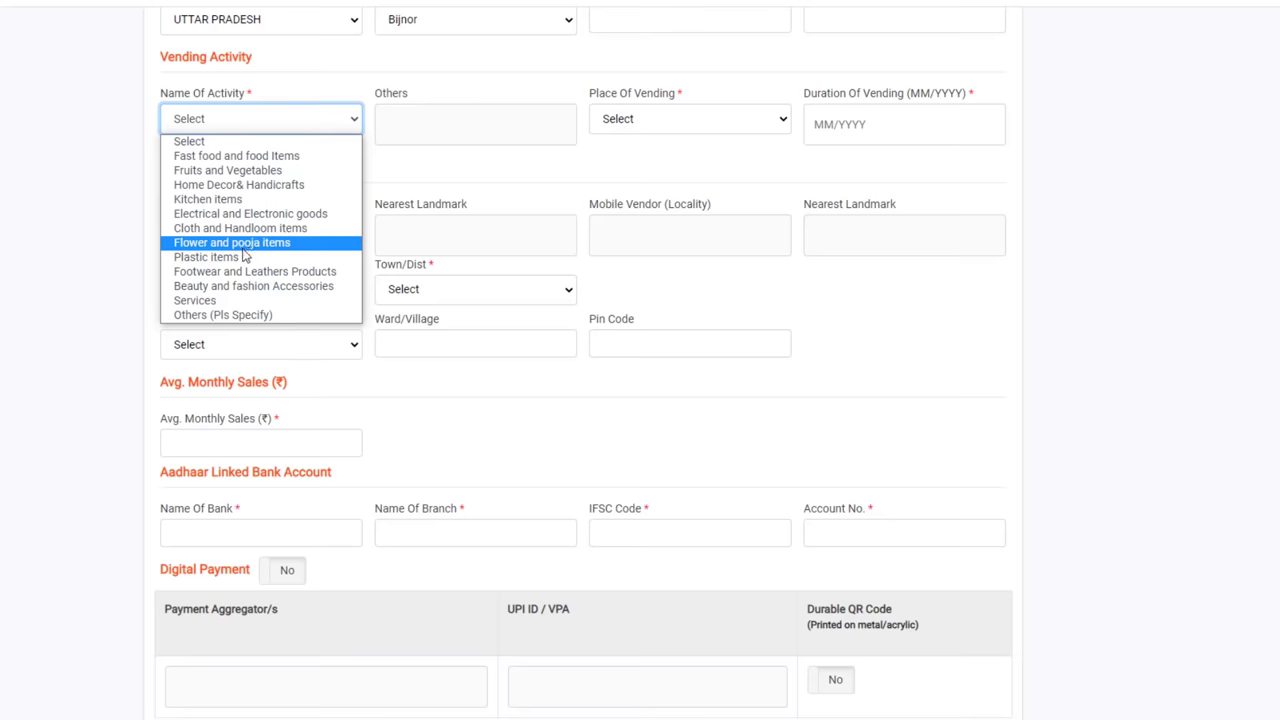
{"action": "left_click", "coordinate": [280, 318]}
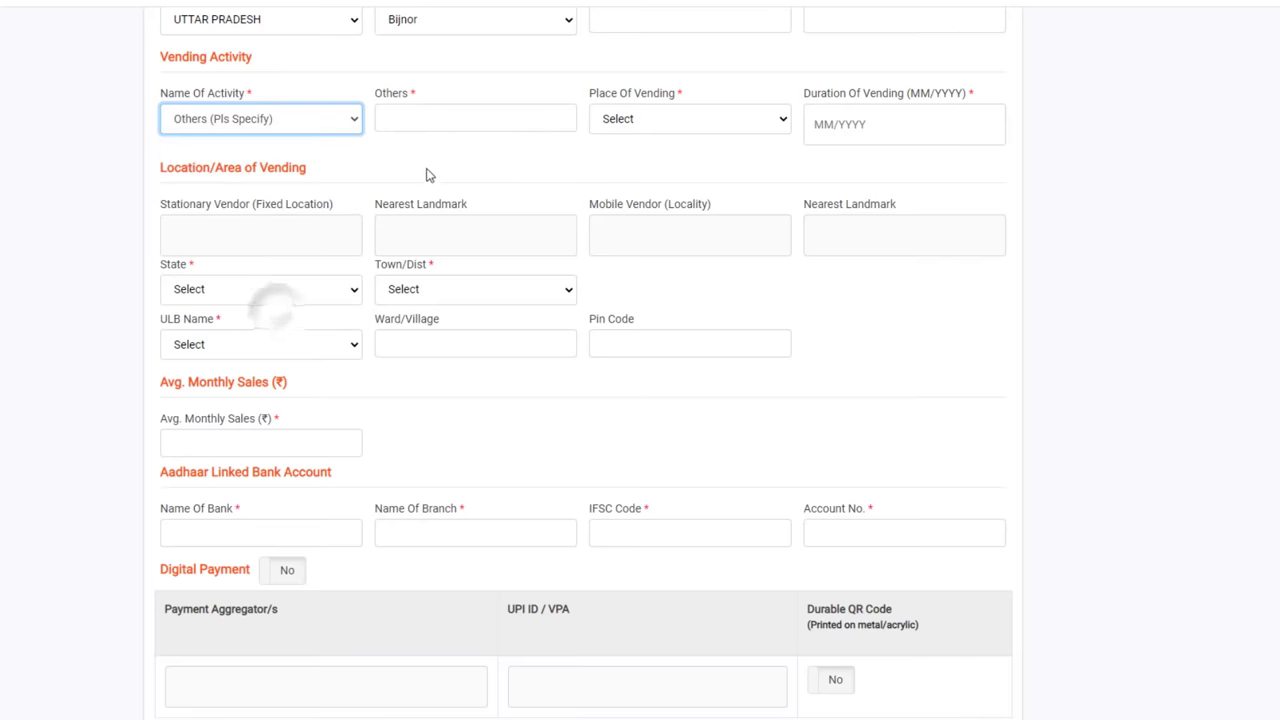
{"action": "left_click", "coordinate": [428, 117]}
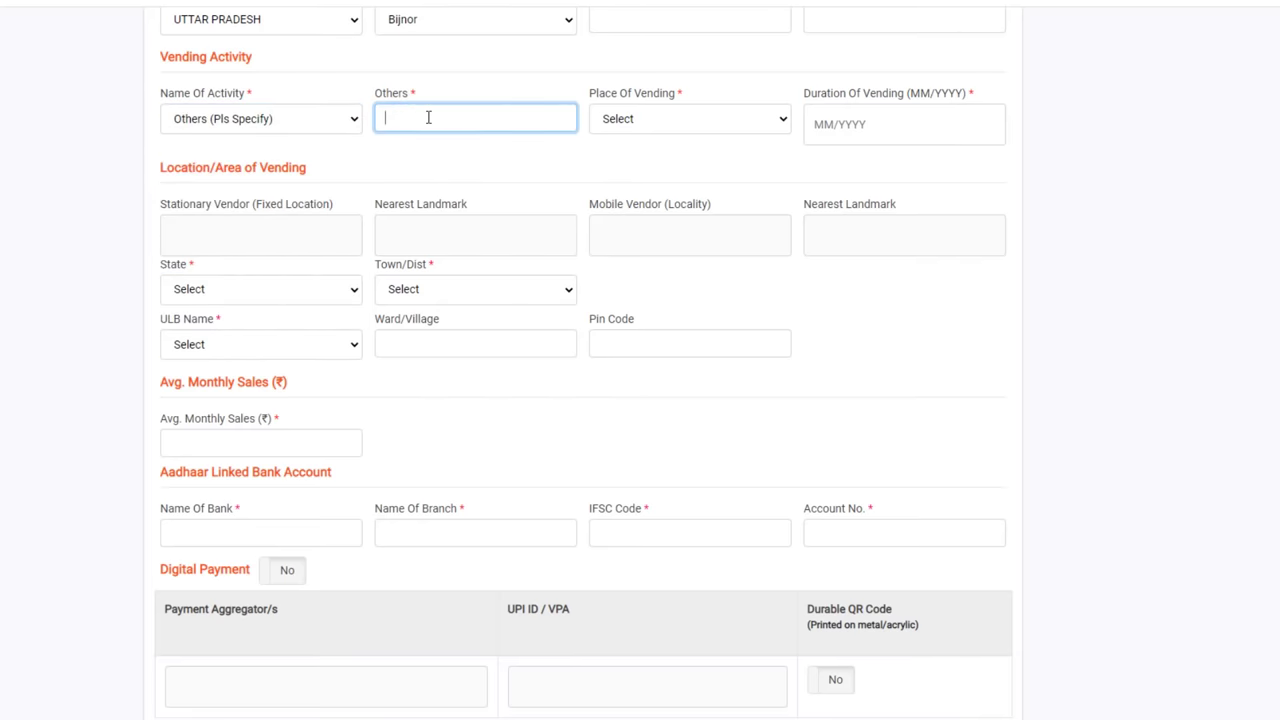
{"action": "left_click", "coordinate": [338, 122]}
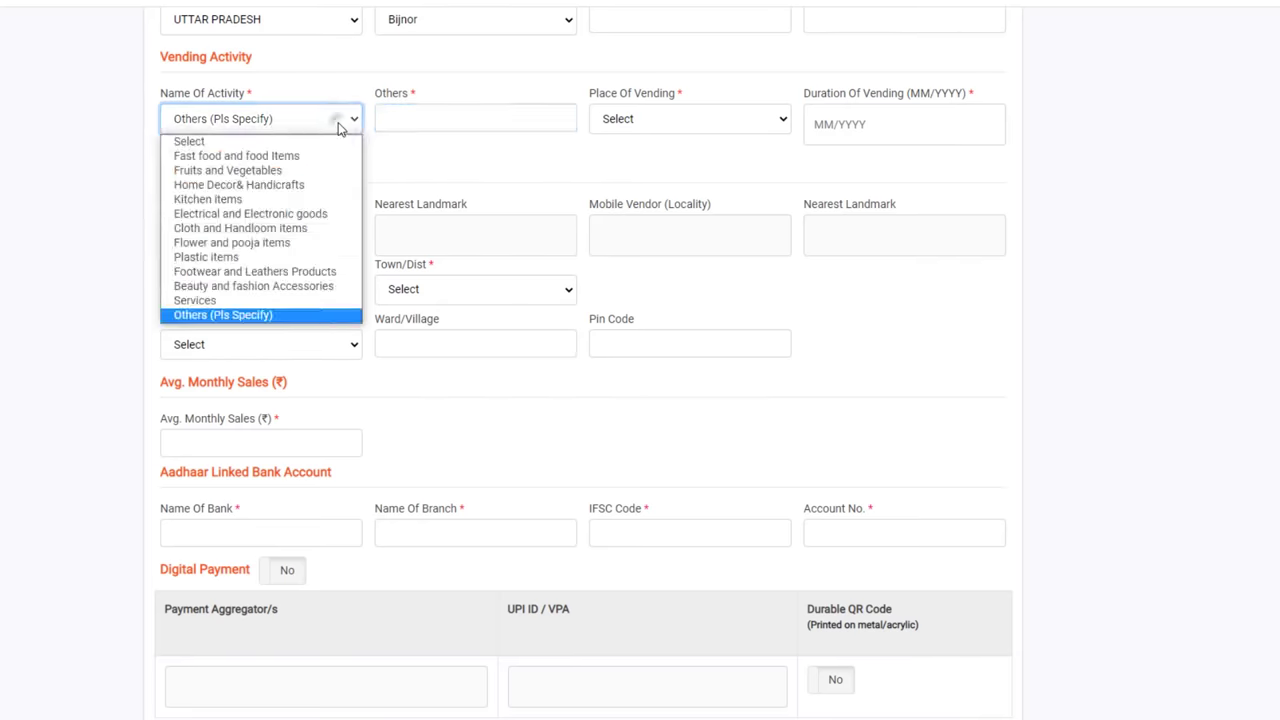
{"action": "key", "text": "Up"}
{"action": "key", "text": "Return"}
Set Place Of Vending to Fixed Location and Duration Of Vending to 03/2019
{"action": "left_click", "coordinate": [660, 122]}
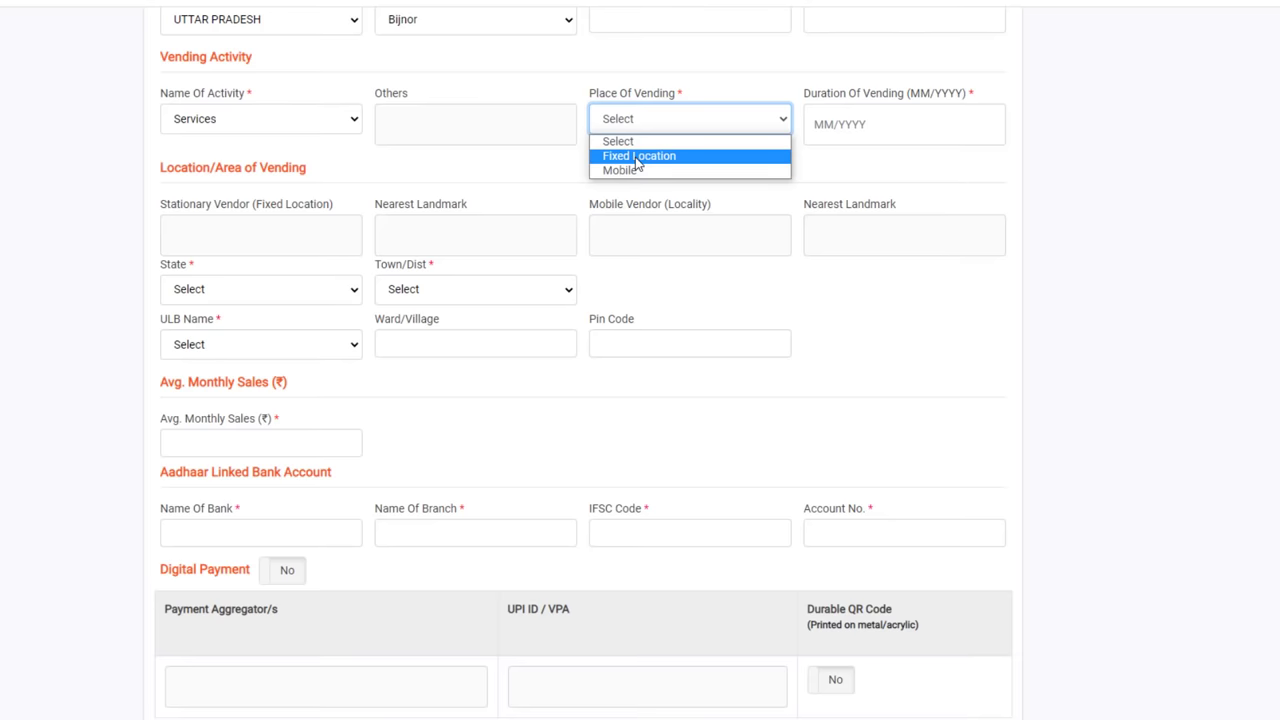
{"action": "left_click", "coordinate": [637, 158]}
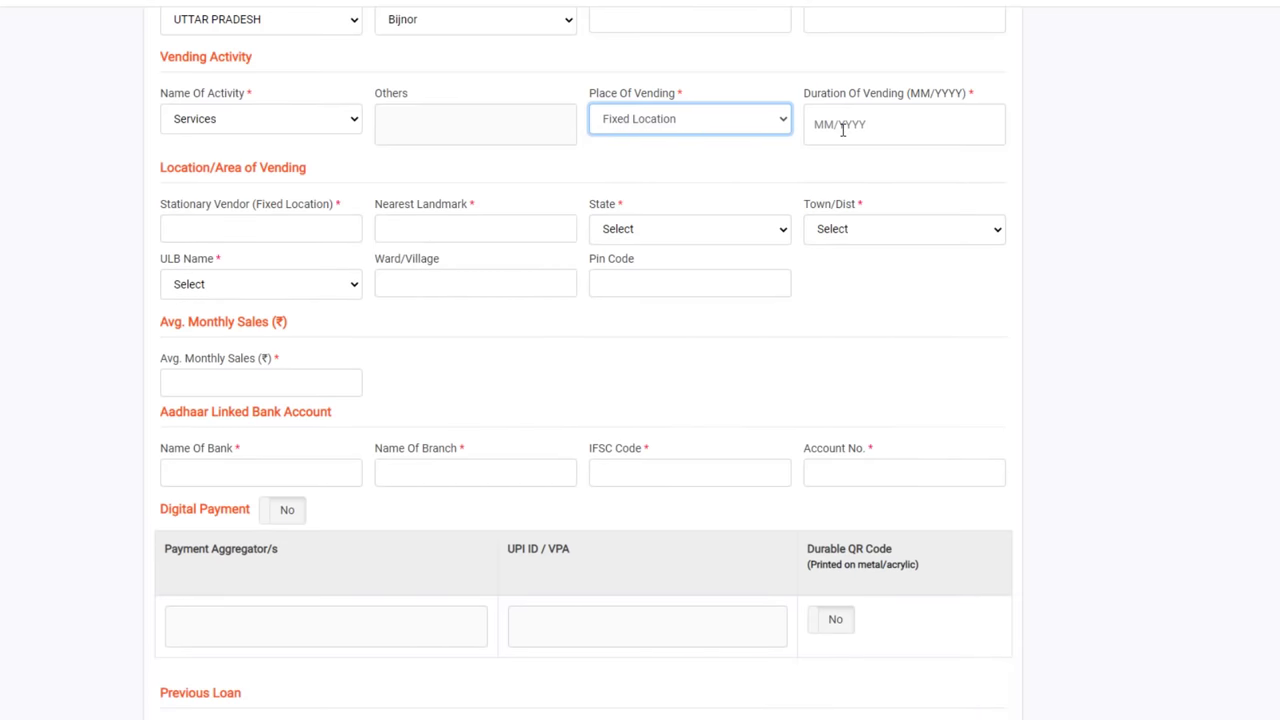
{"action": "left_click", "coordinate": [845, 125]}
{"action": "left_click", "coordinate": [940, 163]}
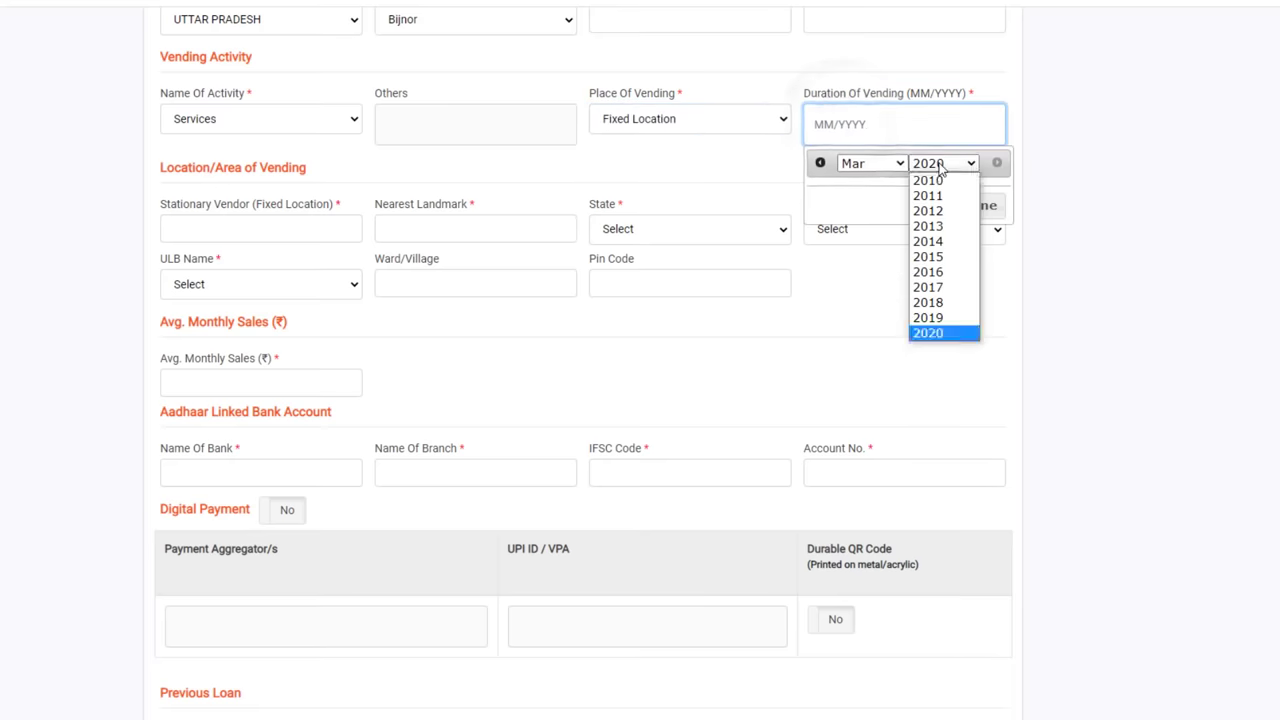
{"action": "left_click", "coordinate": [945, 317]}
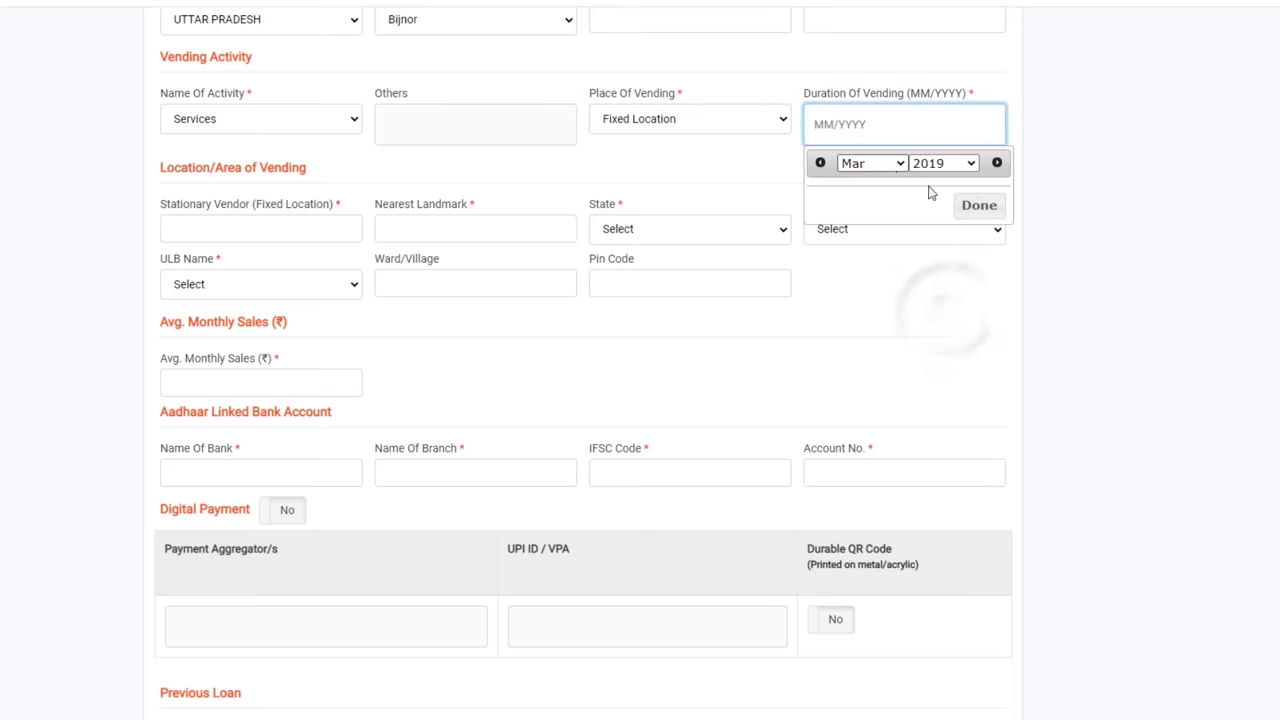
{"action": "left_click", "coordinate": [980, 206]}
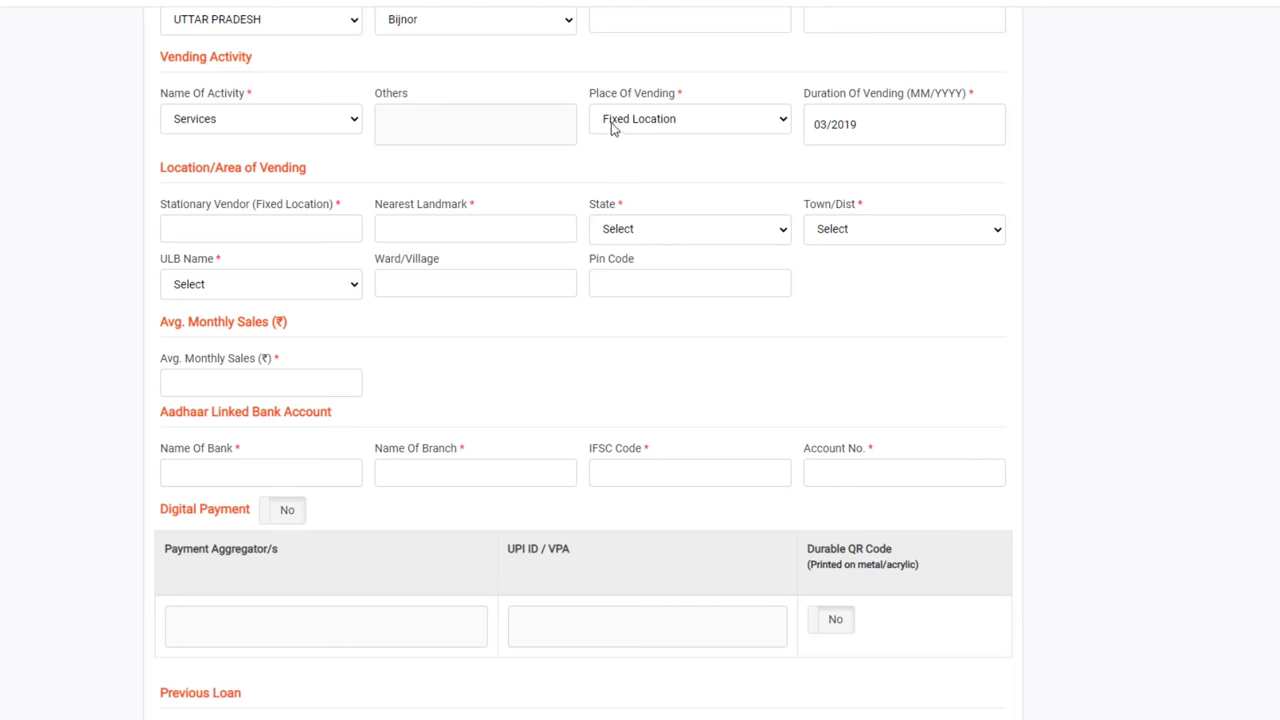
In Location/Area of Vending, set State to UTTAR PRADESH and Town/Dist to Bijnor
{"action": "left_click", "coordinate": [264, 233]}
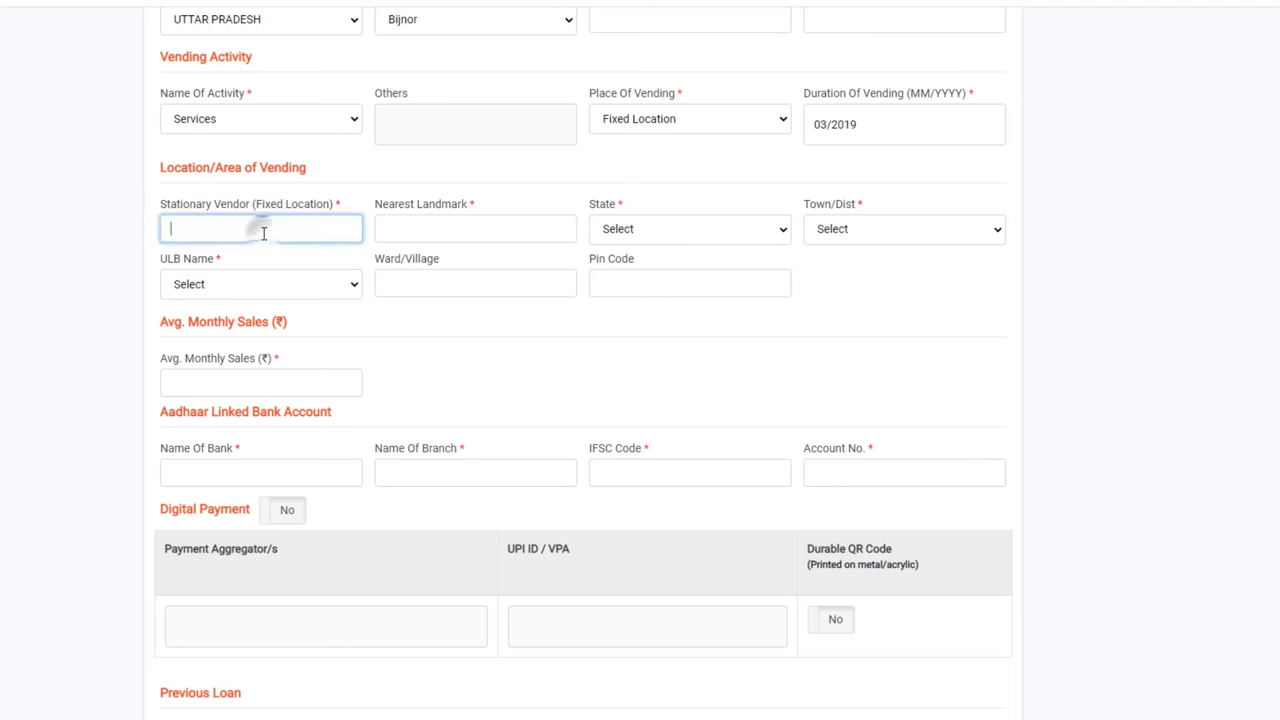
{"action": "left_click", "coordinate": [437, 227]}
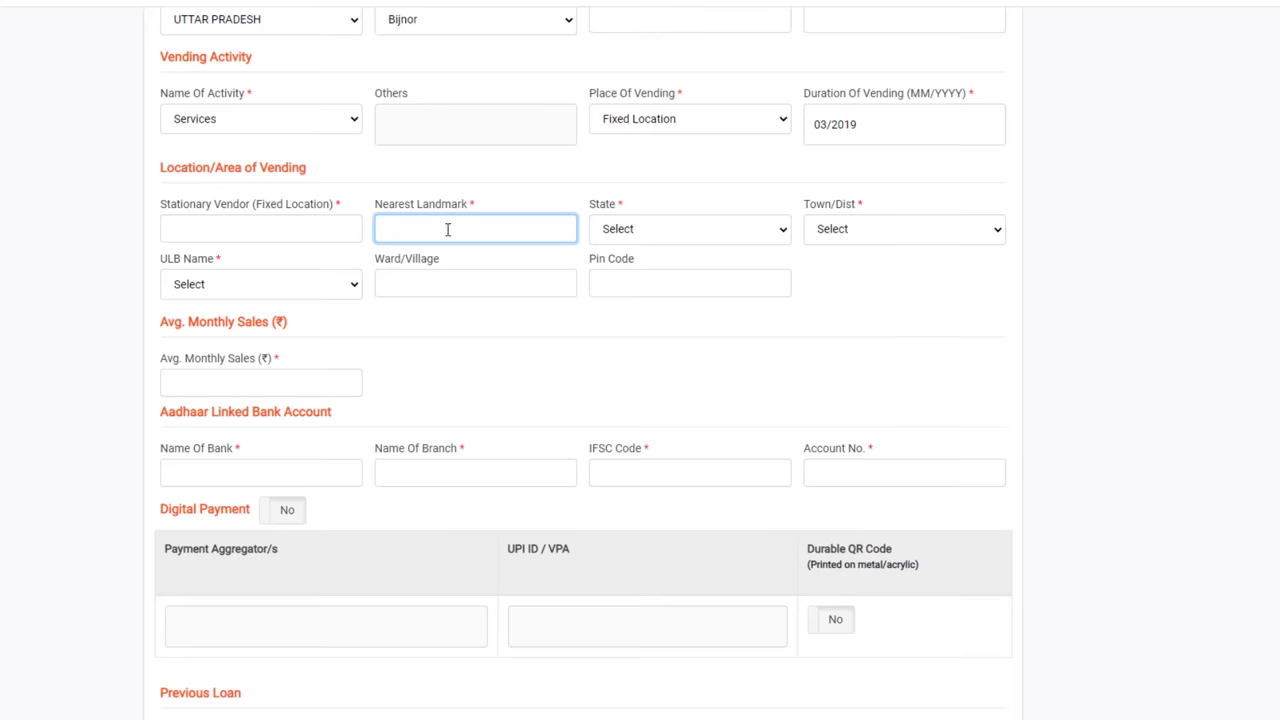
{"action": "left_click", "coordinate": [630, 233]}
{"action": "scroll", "coordinate": [668, 500], "scroll_direction": "down", "scroll_amount": 3}
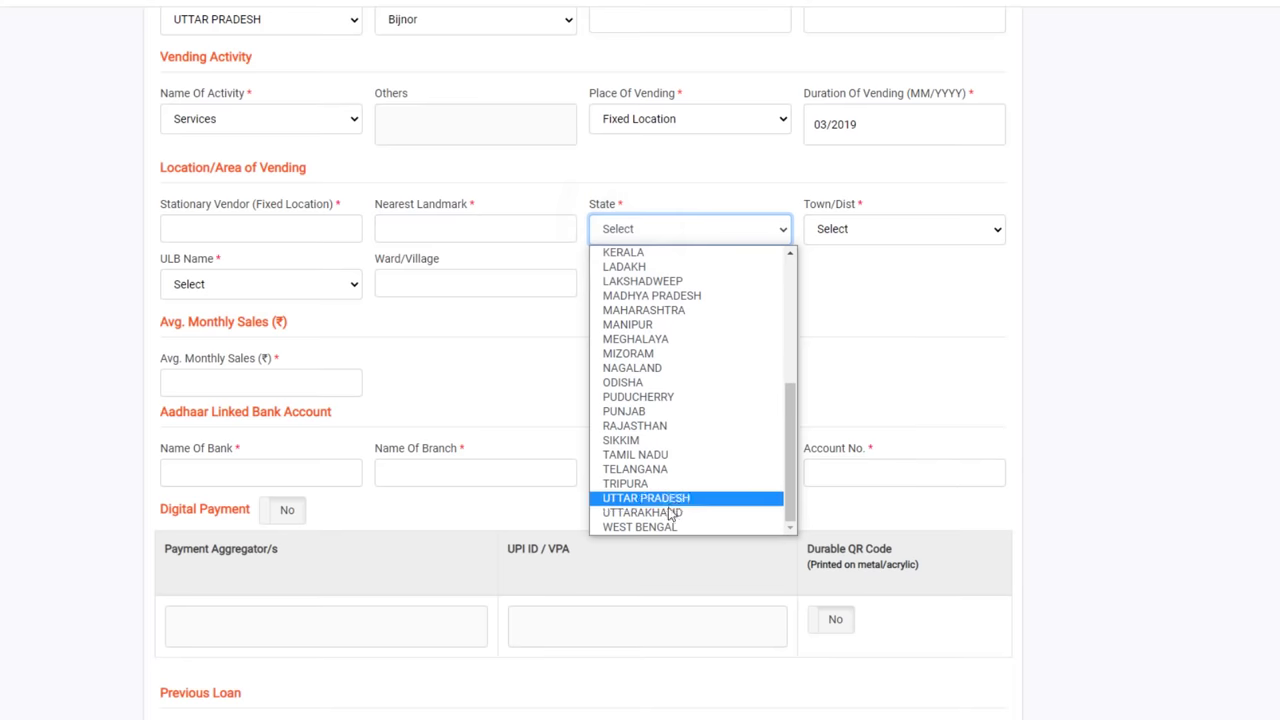
{"action": "left_click", "coordinate": [685, 500]}
{"action": "left_click", "coordinate": [920, 229]}
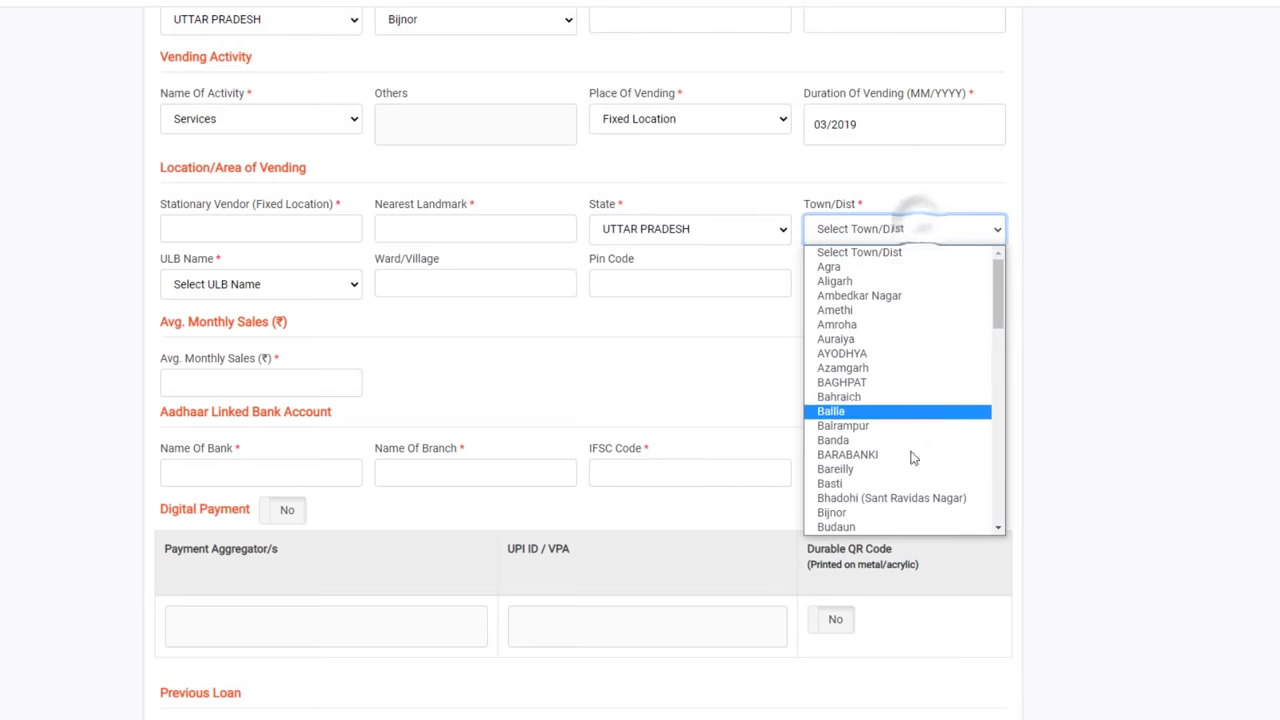
{"action": "left_click", "coordinate": [890, 512]}
Set the vending location's ULB Name to Khargupur Town Panchayat, and go through its Ward/Village and Pin Code fields
{"action": "left_click", "coordinate": [289, 285]}
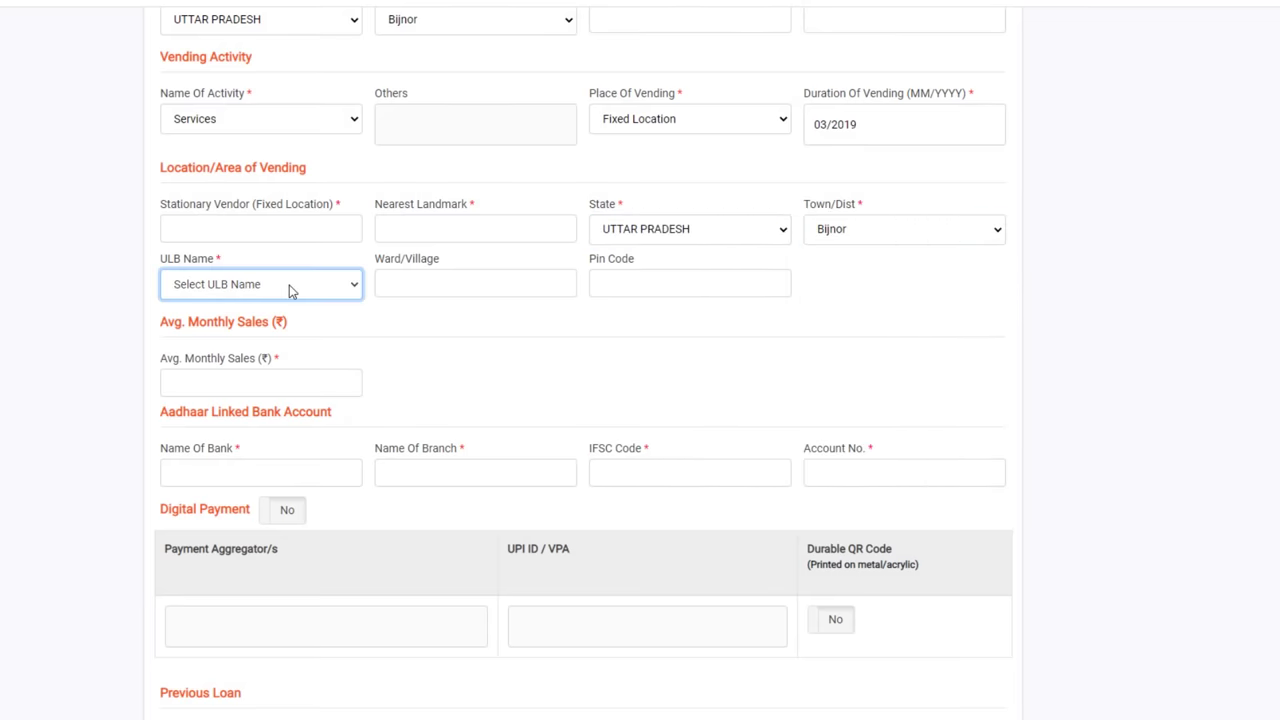
{"action": "left_click", "coordinate": [289, 285]}
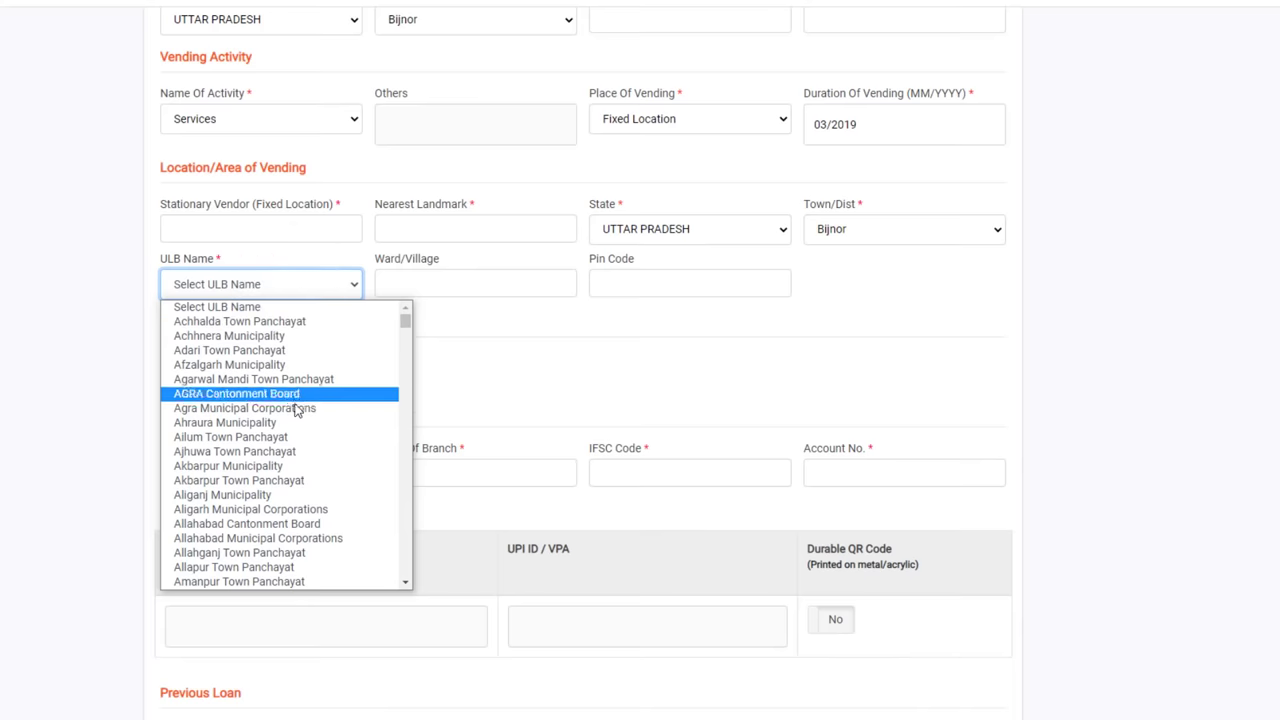
{"action": "left_click", "coordinate": [414, 276]}
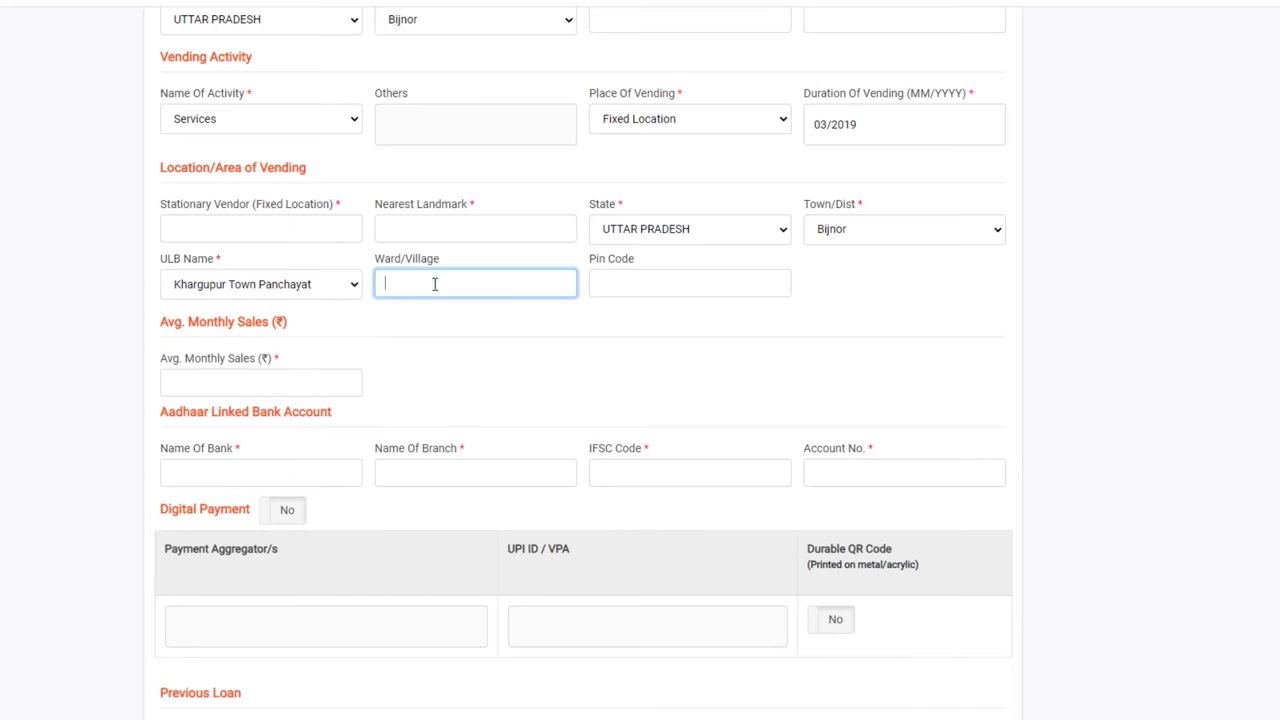
{"action": "left_click", "coordinate": [647, 286]}
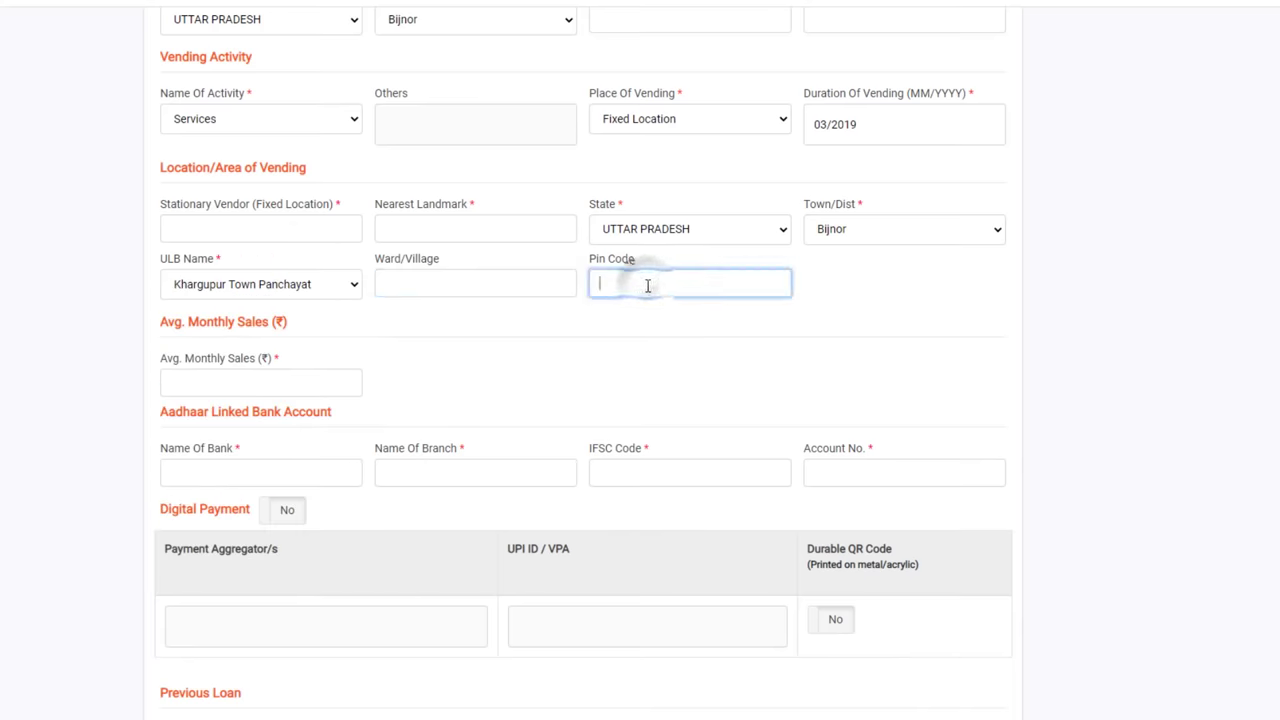
Enter 20000 as the Avg. Monthly Sales
{"action": "scroll", "coordinate": [474, 317], "scroll_direction": "down", "scroll_amount": 3}
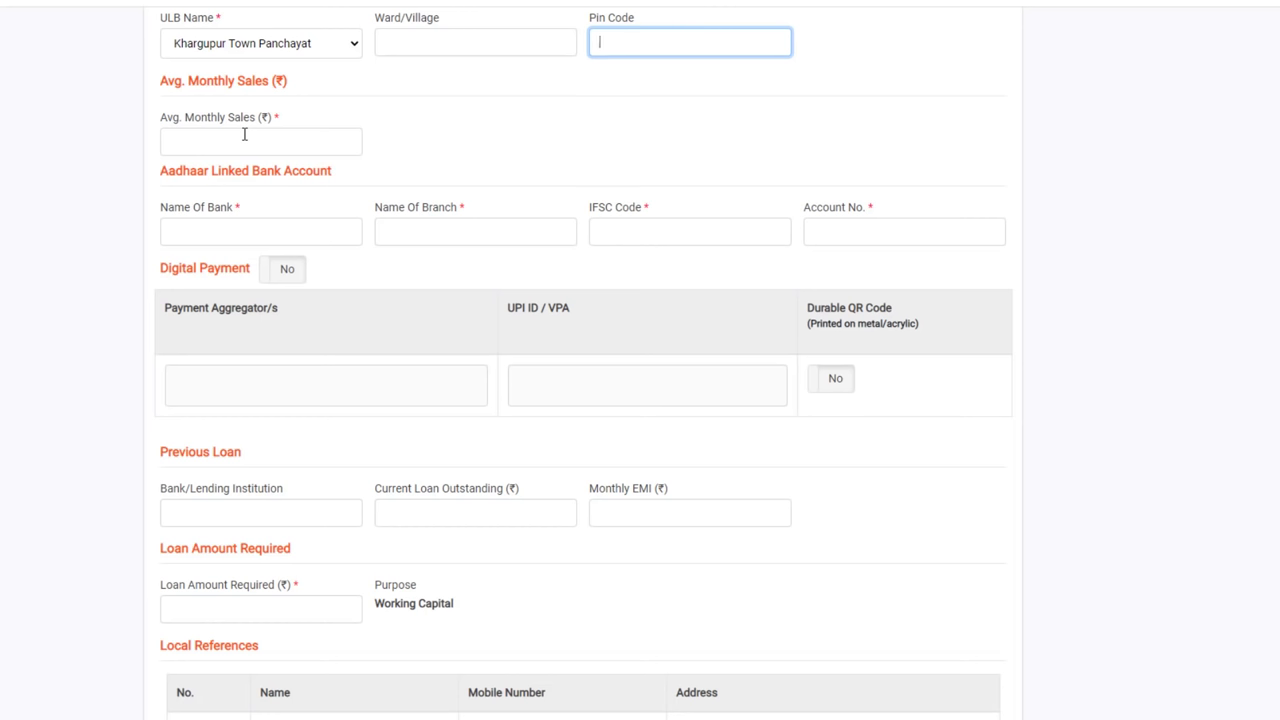
{"action": "left_click", "coordinate": [244, 140]}
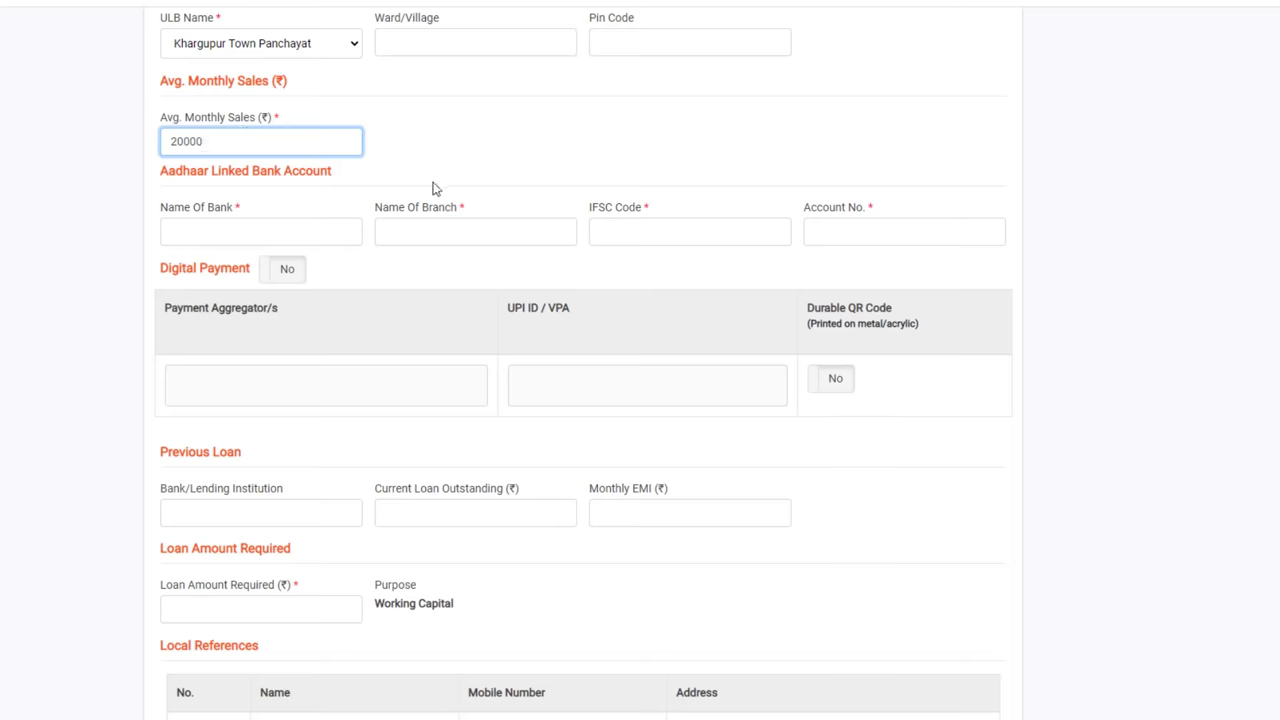
Go through the Aadhaar Linked Bank Account fields for bank name, branch, IFSC code and account number
{"action": "scroll", "coordinate": [434, 189], "scroll_direction": "down", "scroll_amount": 1}
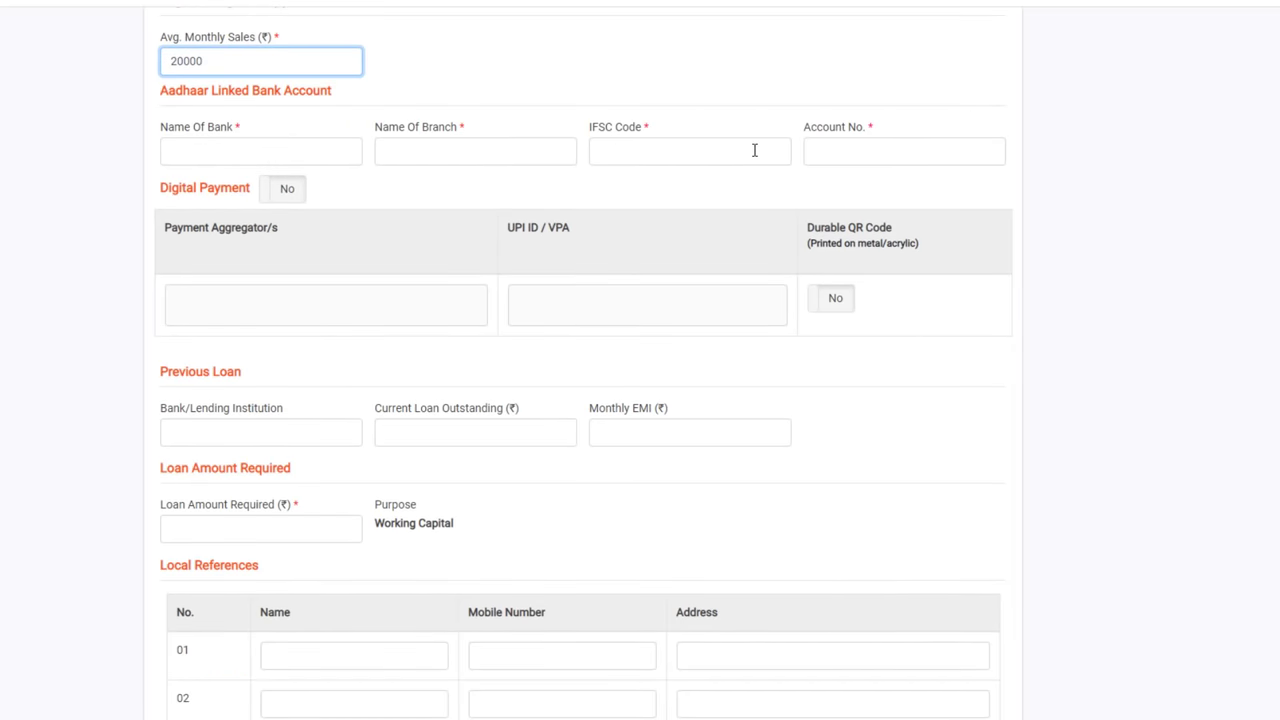
{"action": "left_click", "coordinate": [323, 154]}
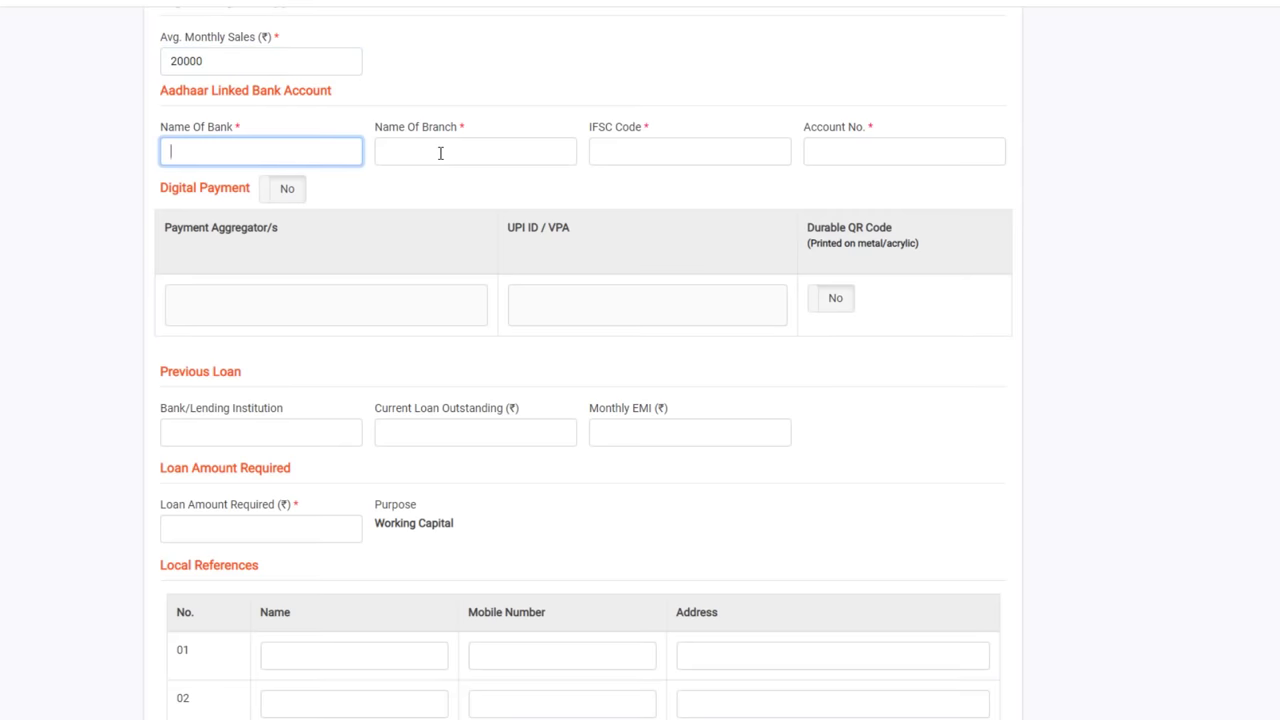
{"action": "left_click", "coordinate": [437, 153]}
{"action": "left_click", "coordinate": [615, 149]}
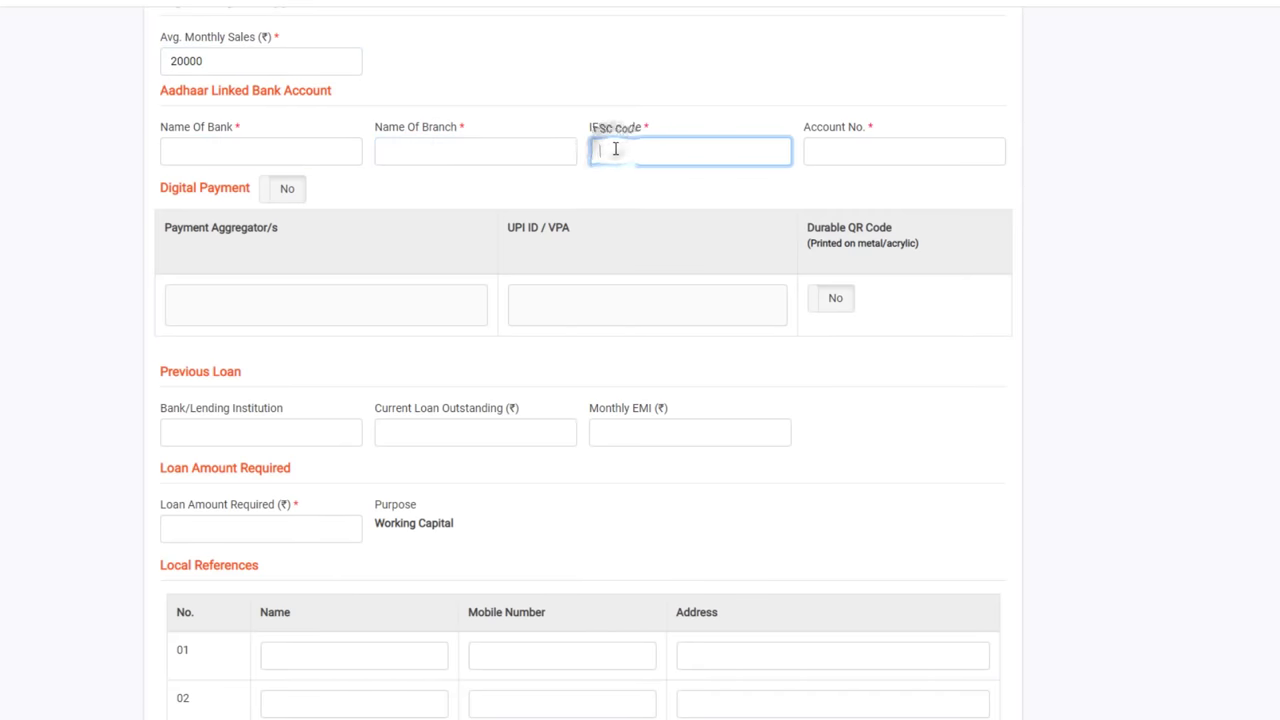
{"action": "left_click", "coordinate": [857, 156]}
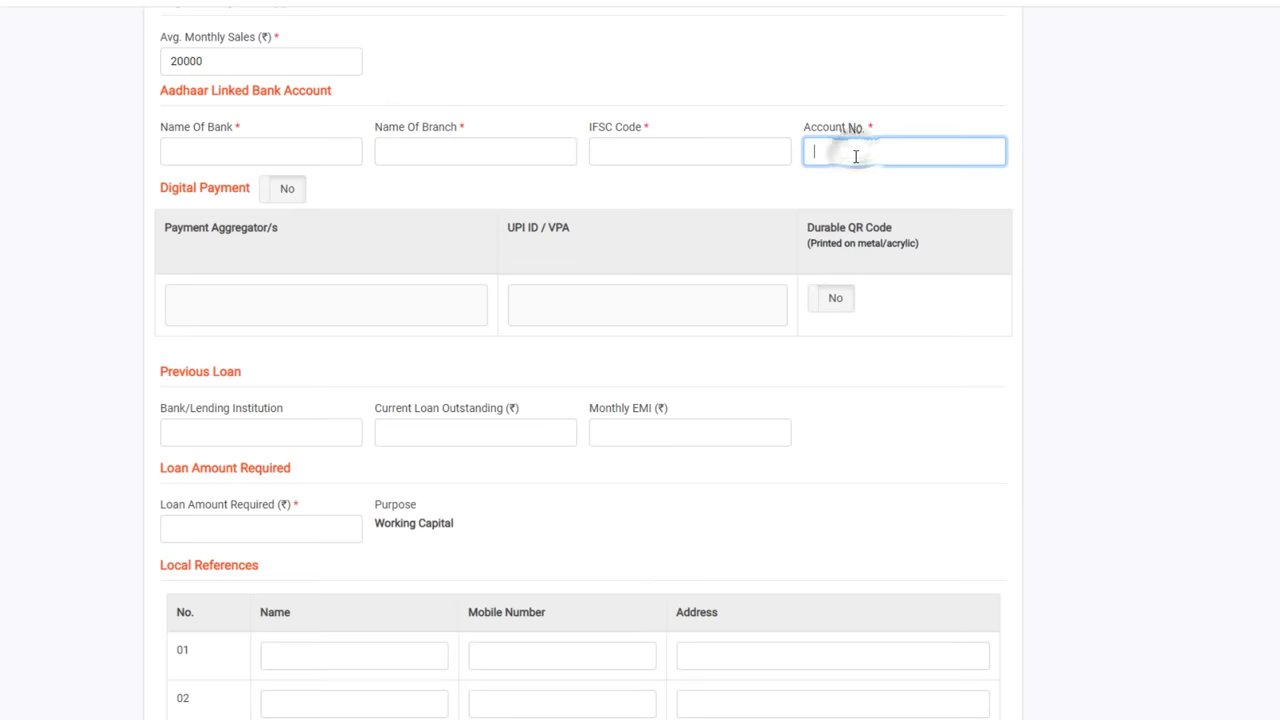
{"action": "key", "text": "Tab"}
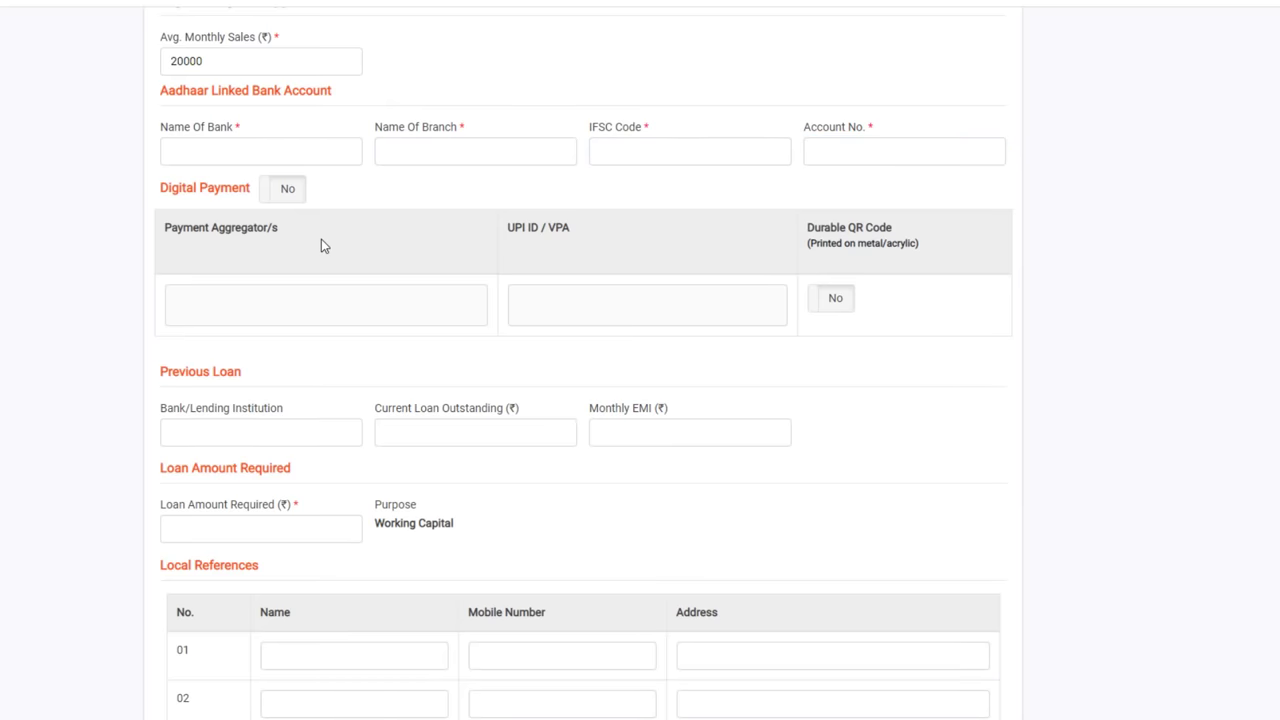
Turn Digital Payment on, go through its Payment Aggregator/s and UPI ID / VPA fields, and switch it back to No
{"action": "left_click", "coordinate": [290, 196]}
{"action": "left_click", "coordinate": [279, 297]}
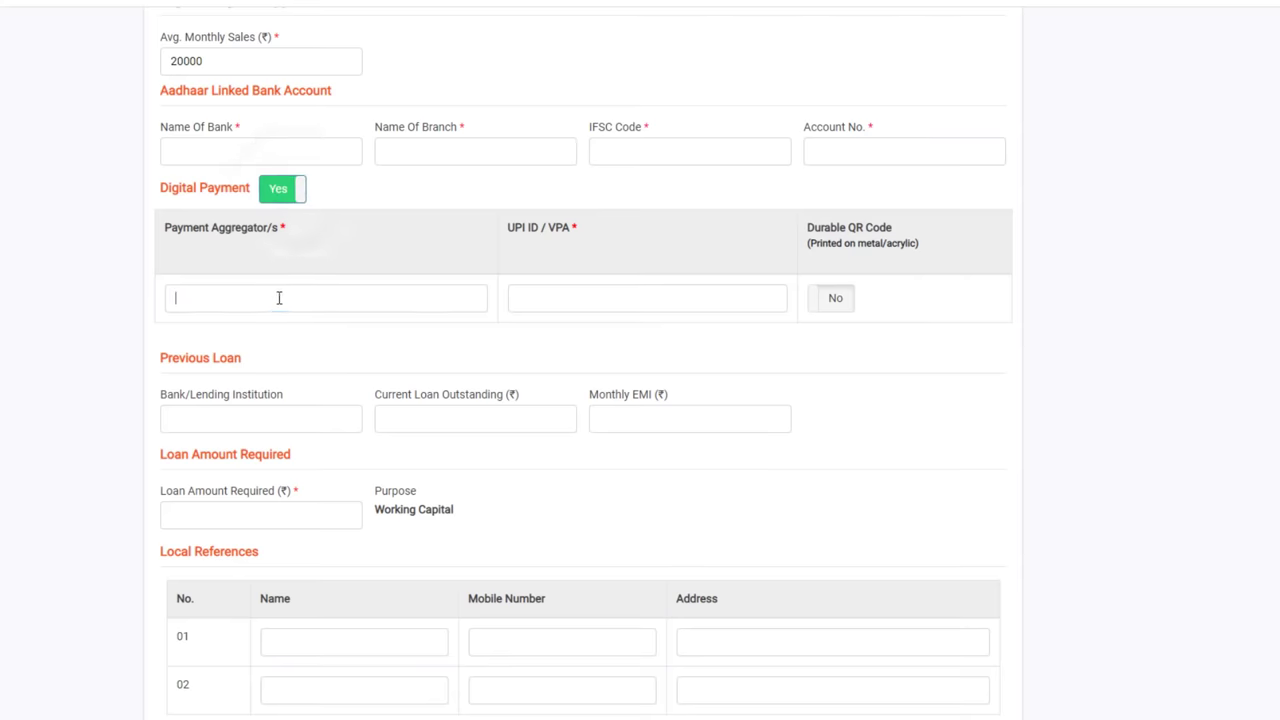
{"action": "left_click", "coordinate": [562, 296]}
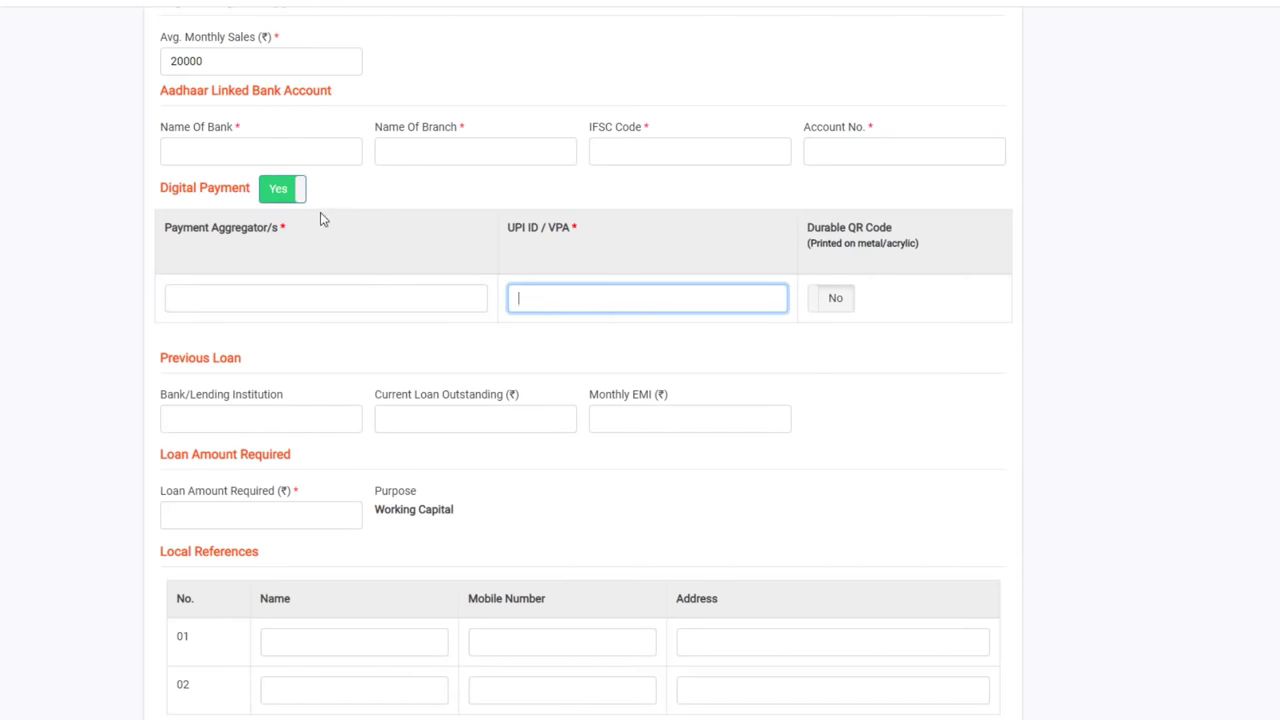
{"action": "left_click", "coordinate": [284, 192]}
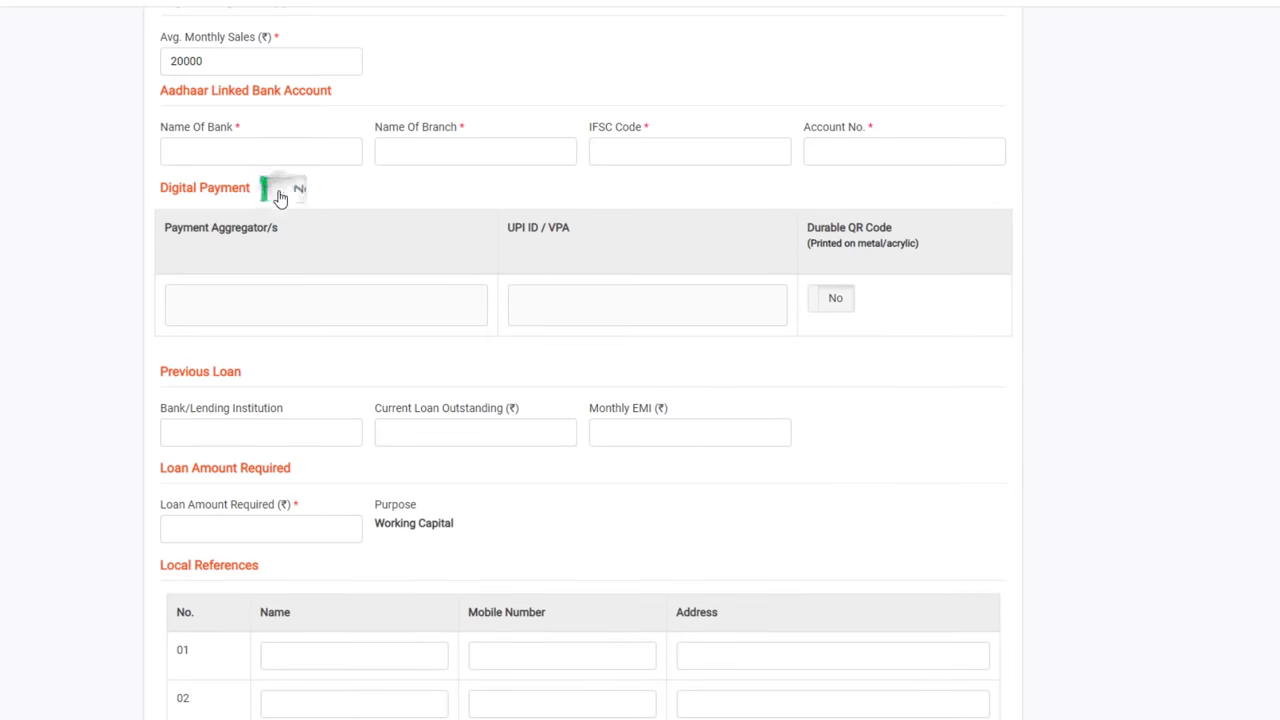
Go through the Previous Loan fields for lending institution, current loan outstanding and monthly EMI
{"action": "scroll", "coordinate": [394, 277], "scroll_direction": "down", "scroll_amount": 2}
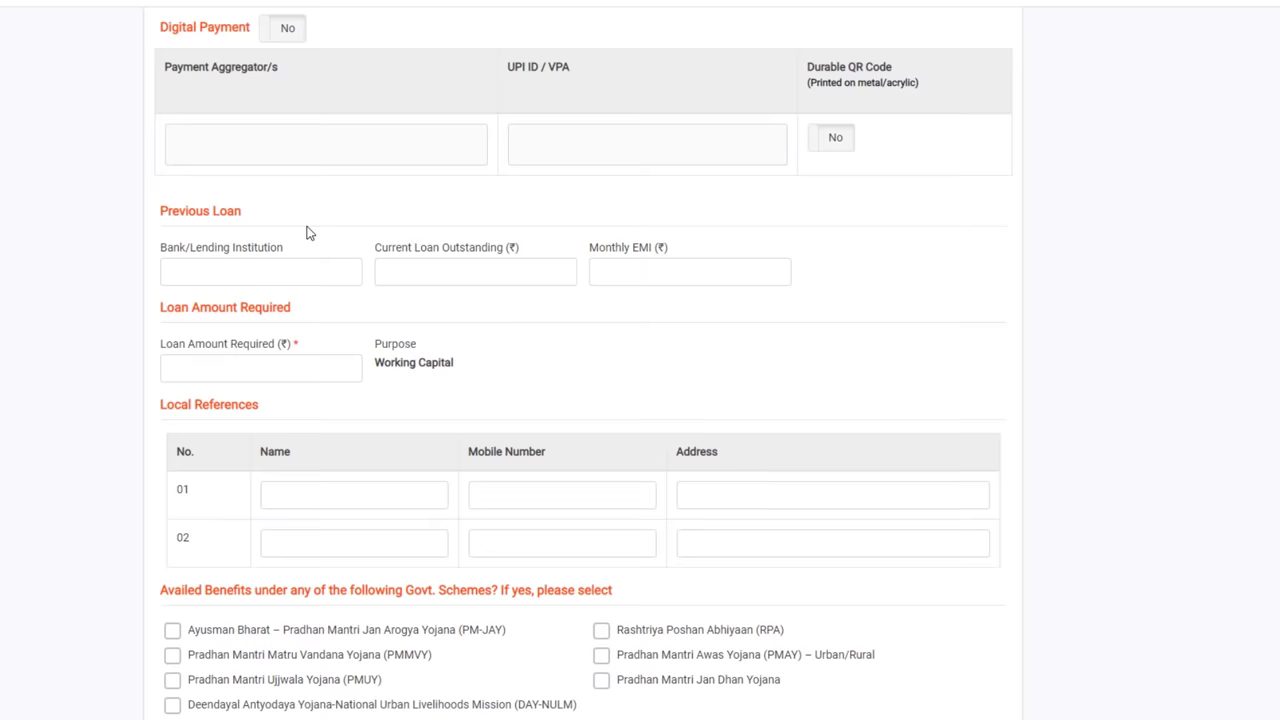
{"action": "scroll", "coordinate": [308, 232], "scroll_direction": "down", "scroll_amount": 1}
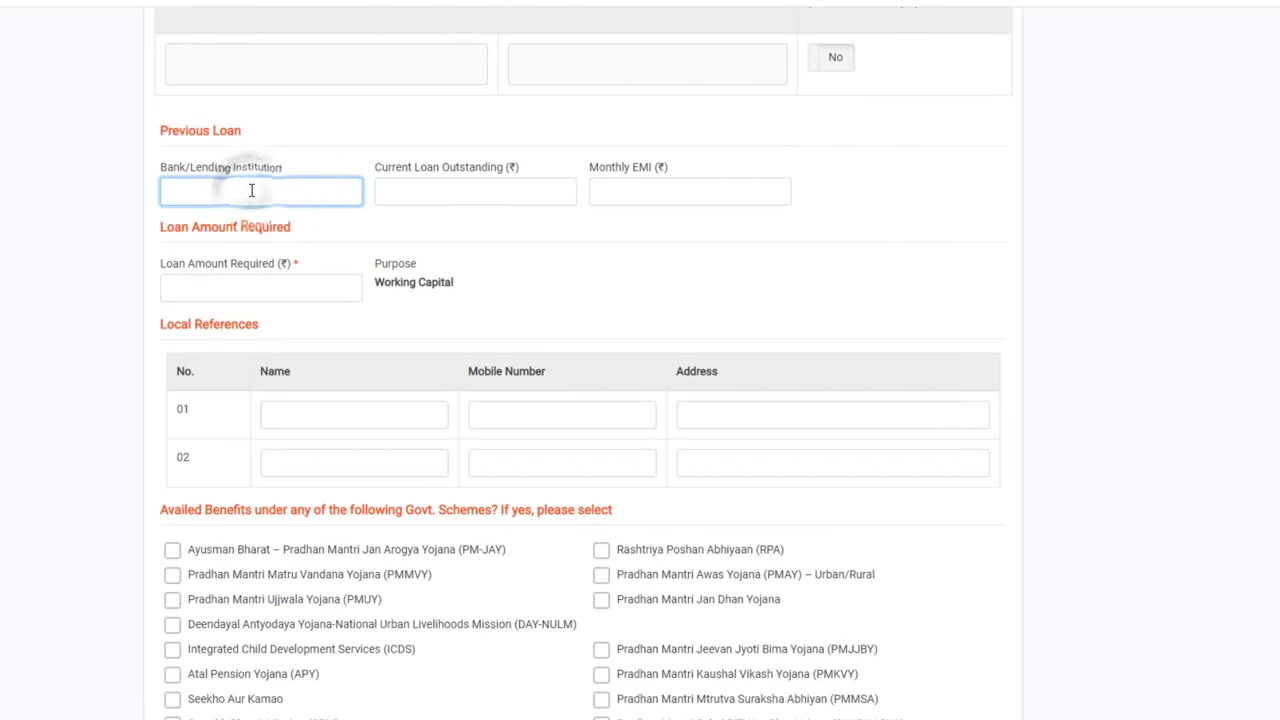
{"action": "left_click", "coordinate": [461, 197]}
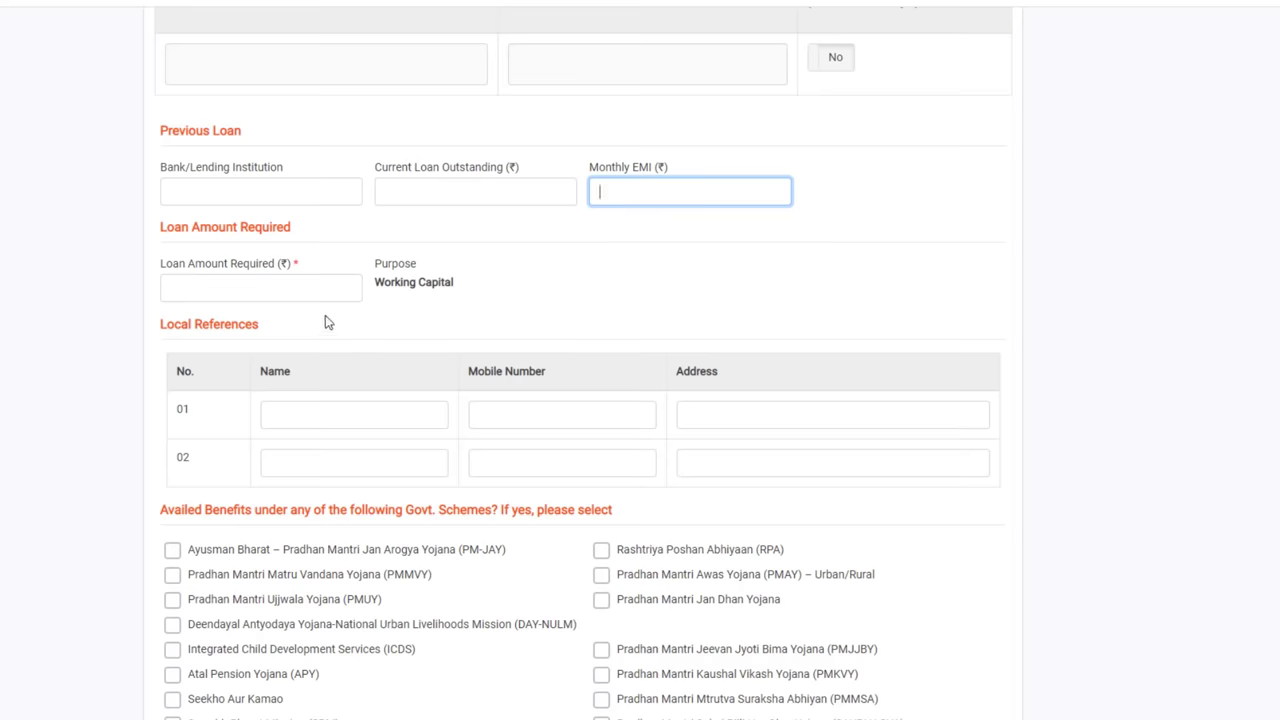
Enter 10000 as the Loan Amount Required
{"action": "scroll", "coordinate": [399, 244], "scroll_direction": "down", "scroll_amount": 1}
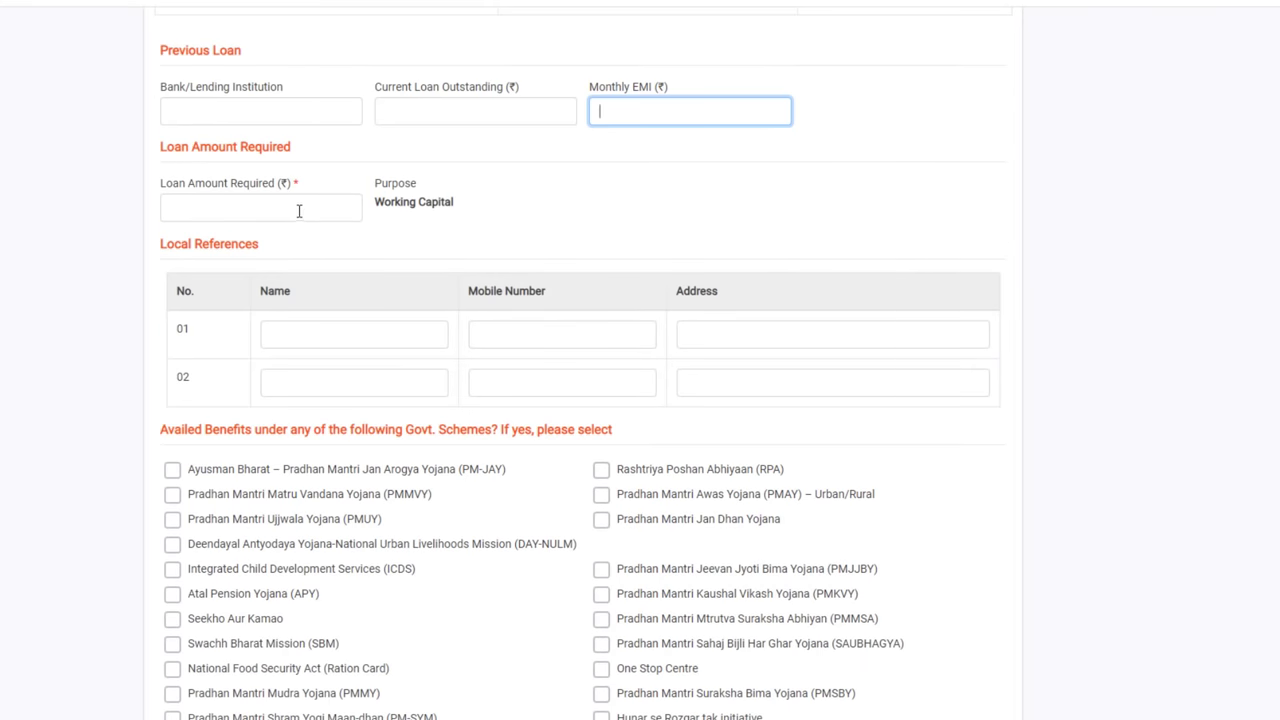
{"action": "scroll", "coordinate": [299, 211], "scroll_direction": "down", "scroll_amount": 1}
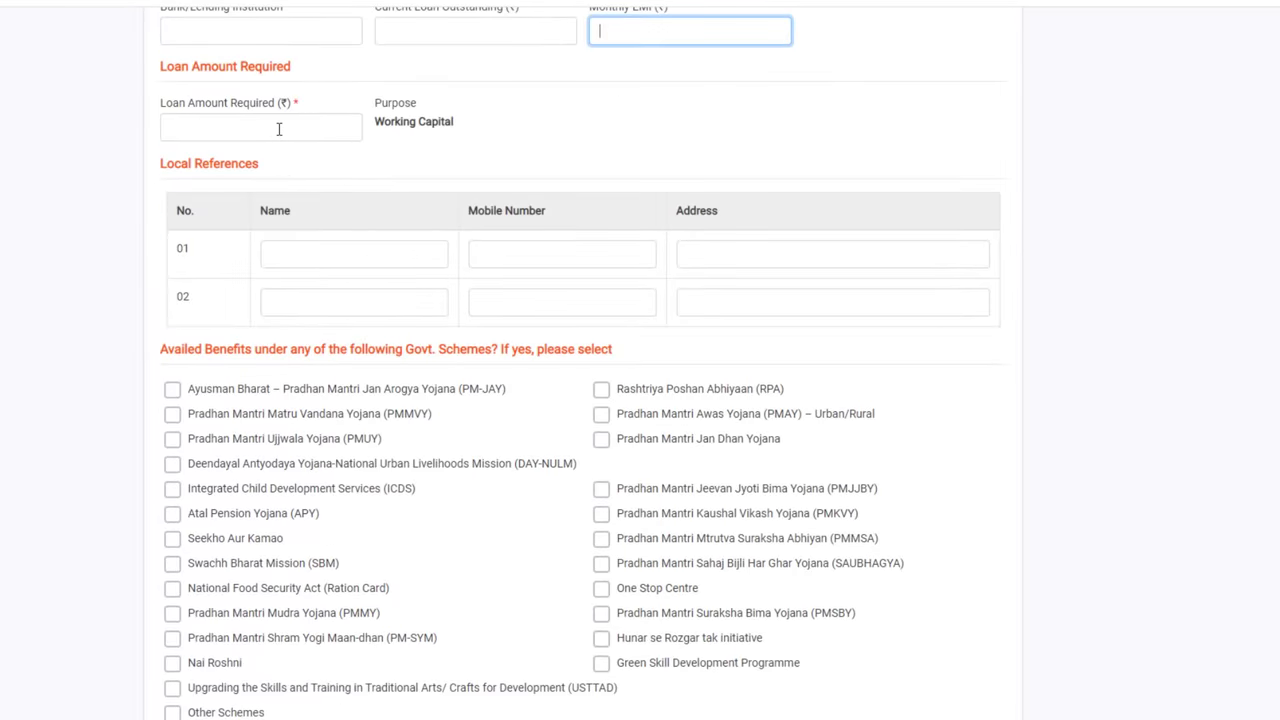
{"action": "left_click", "coordinate": [279, 129]}
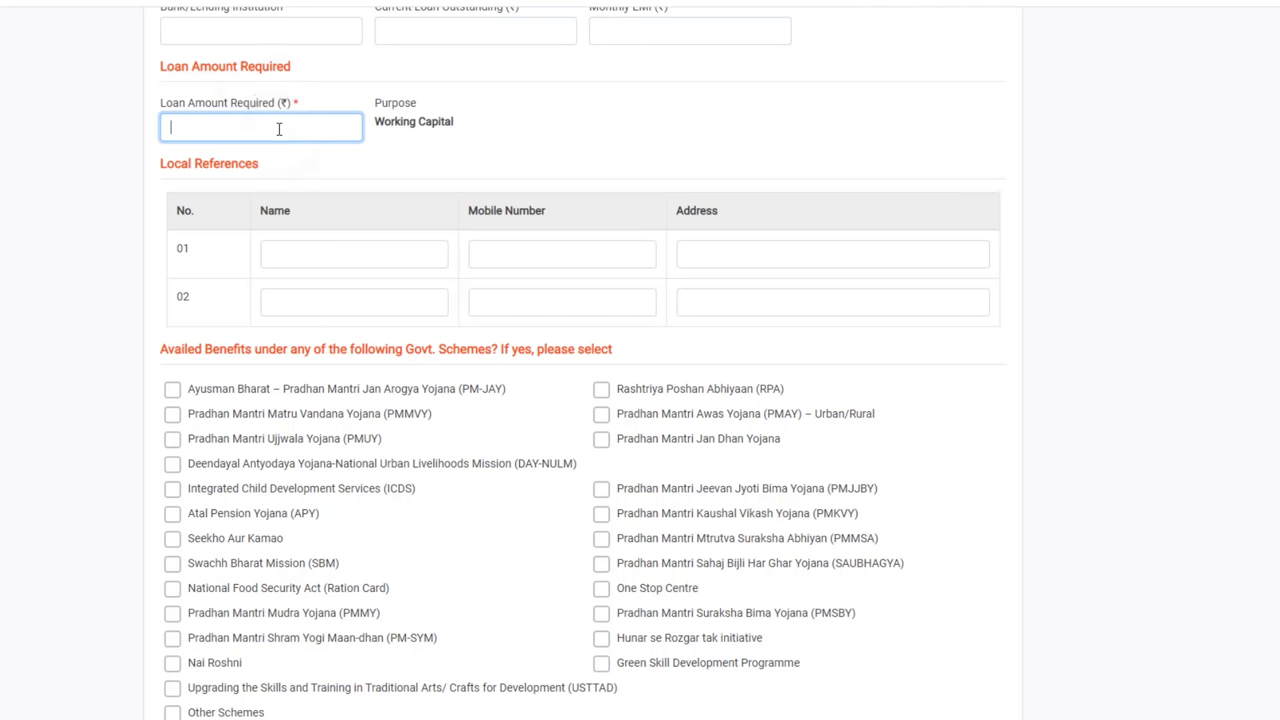
{"action": "type", "text": "10000"}
Go through the name and mobile number fields of the Local References table
{"action": "scroll", "coordinate": [337, 223], "scroll_direction": "down", "scroll_amount": 1}
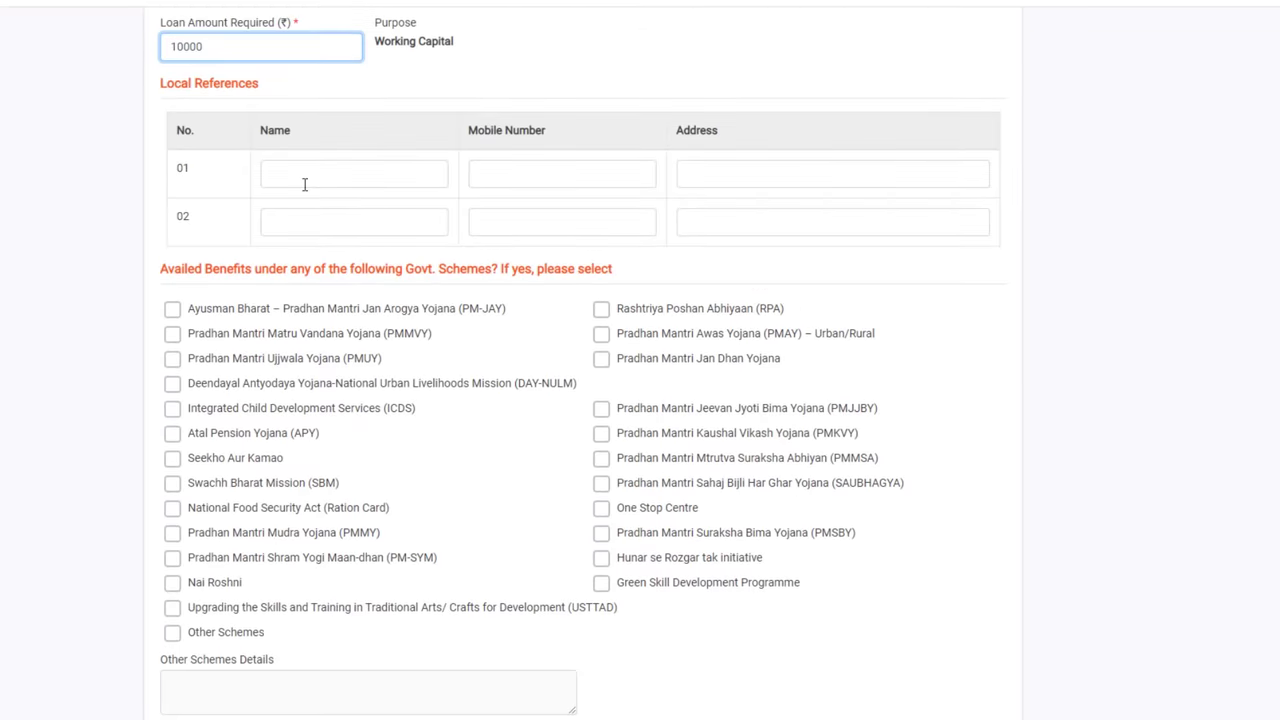
{"action": "left_click", "coordinate": [303, 175]}
{"action": "left_click", "coordinate": [303, 218]}
{"action": "left_click", "coordinate": [497, 175]}
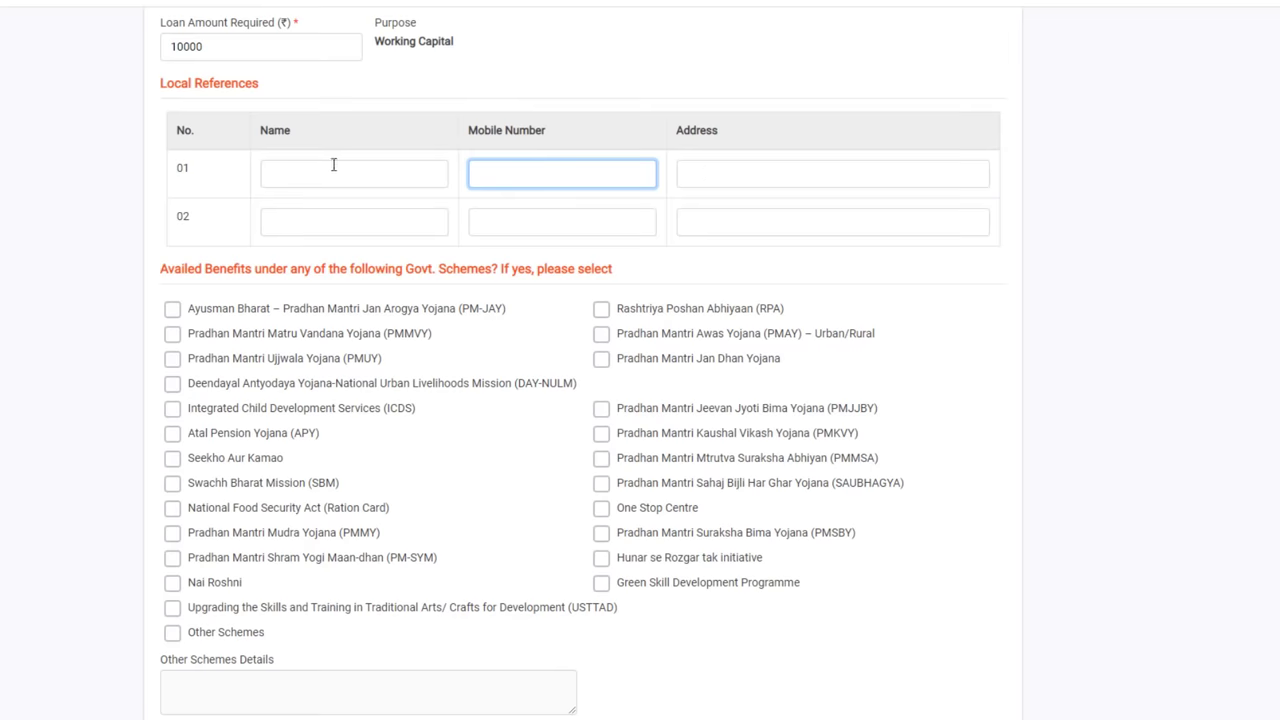
Mark Pradhan Mantri Mudra Yojana (PMMY) and Pradhan Mantri Shram Yogi Maan-dhan (PM-SYM) as availed schemes, and clear both again
{"action": "scroll", "coordinate": [334, 165], "scroll_direction": "down", "scroll_amount": 1}
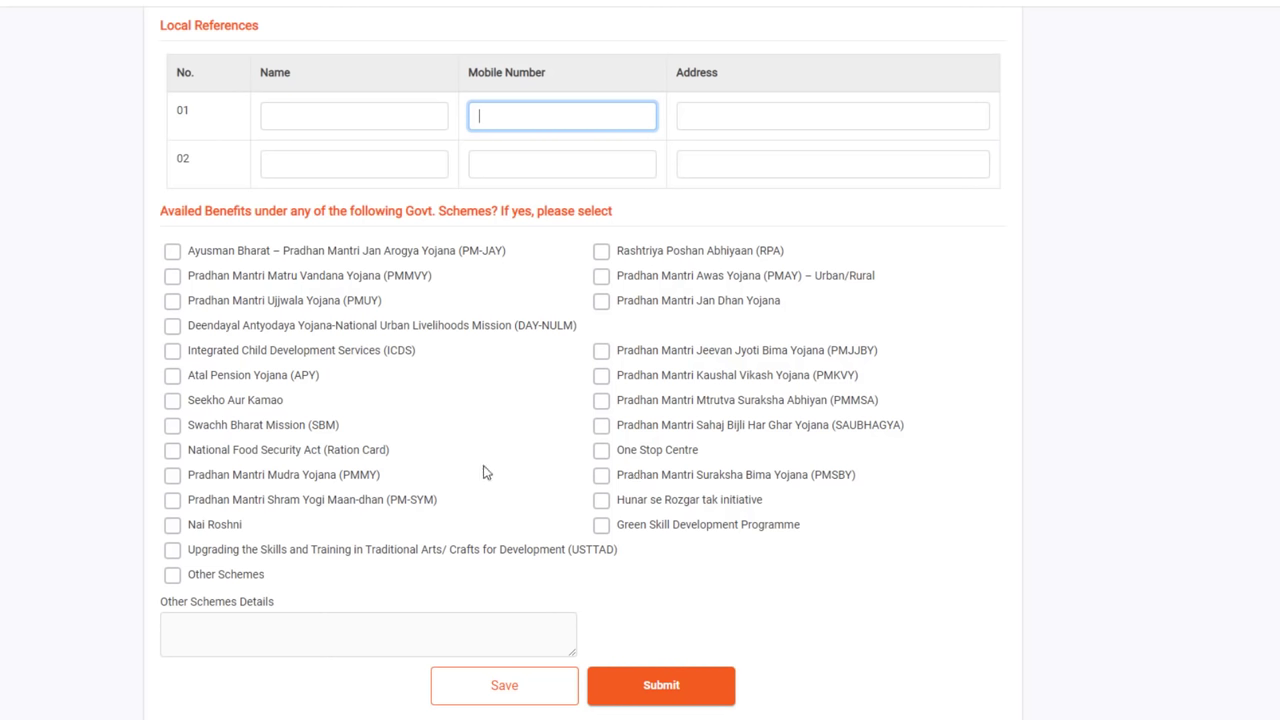
{"action": "left_click", "coordinate": [228, 476]}
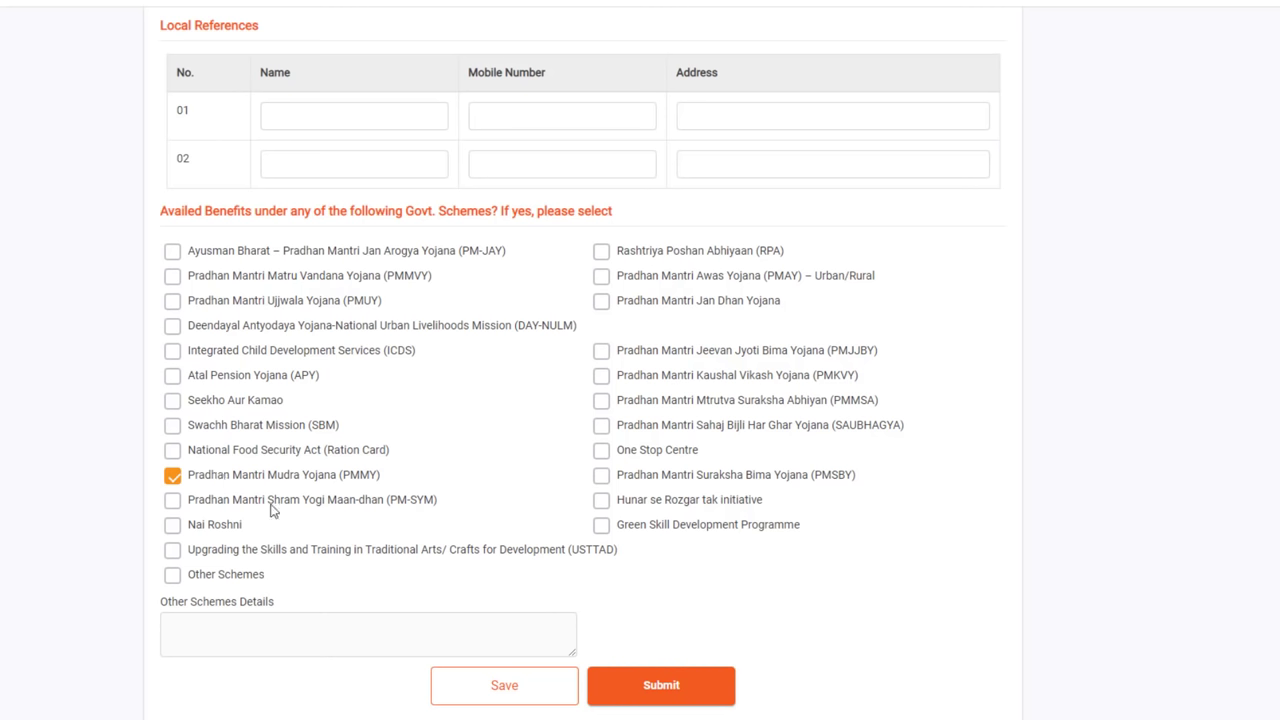
{"action": "left_click", "coordinate": [174, 505]}
{"action": "left_click", "coordinate": [174, 476]}
{"action": "left_click", "coordinate": [174, 500]}
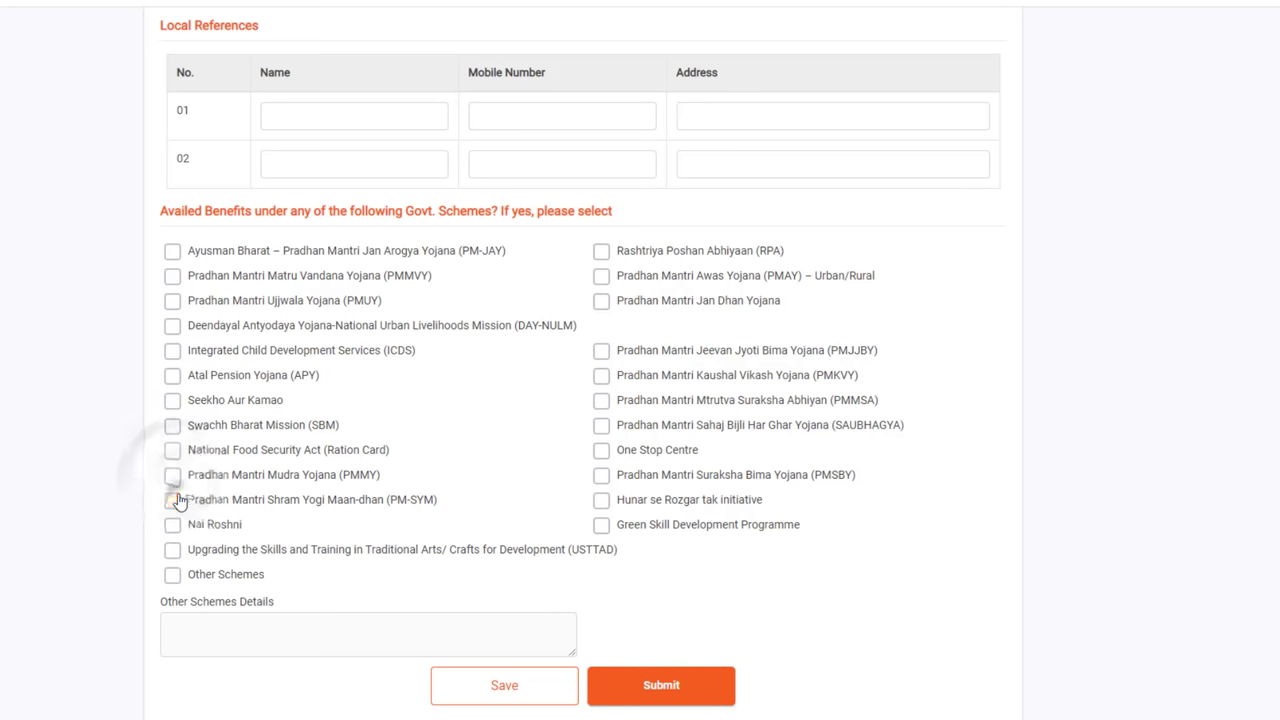
Submit the filled application form, and submit the Upload Documents stage with the Applicant Photo
{"action": "left_click", "coordinate": [645, 690]}
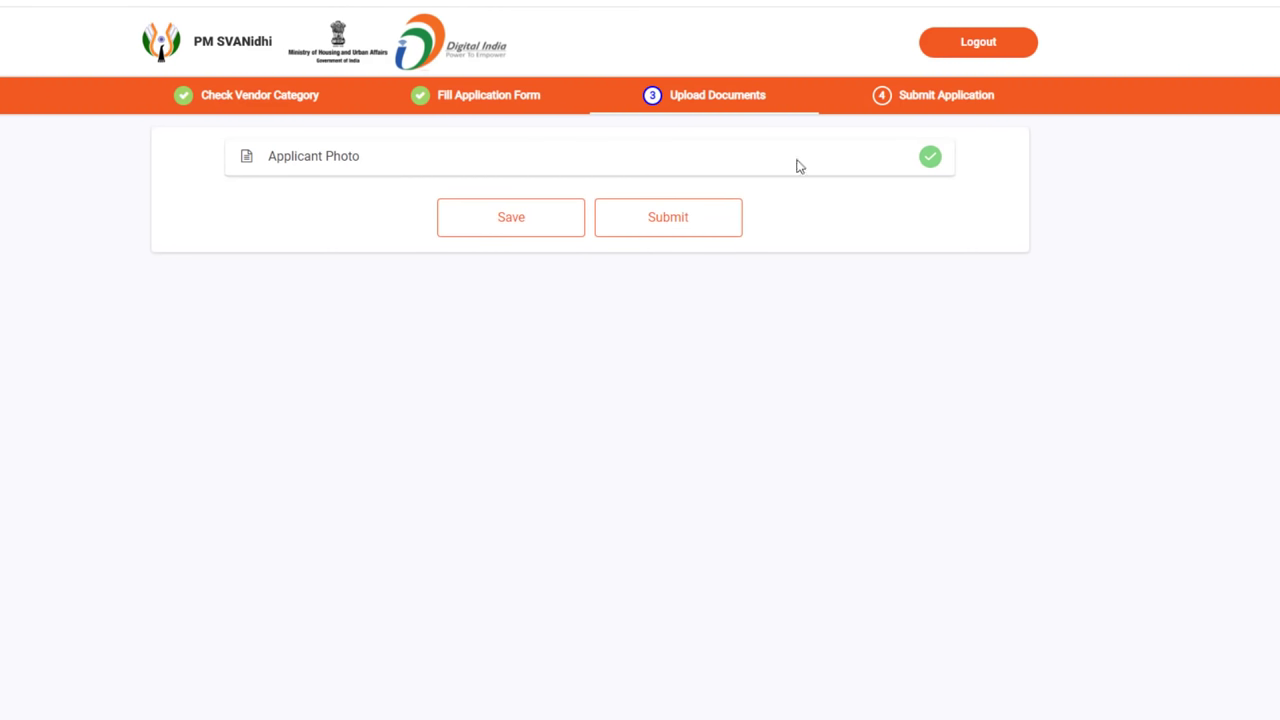
{"action": "mouse_move", "coordinate": [934, 170]}
{"action": "left_click", "coordinate": [669, 220]}
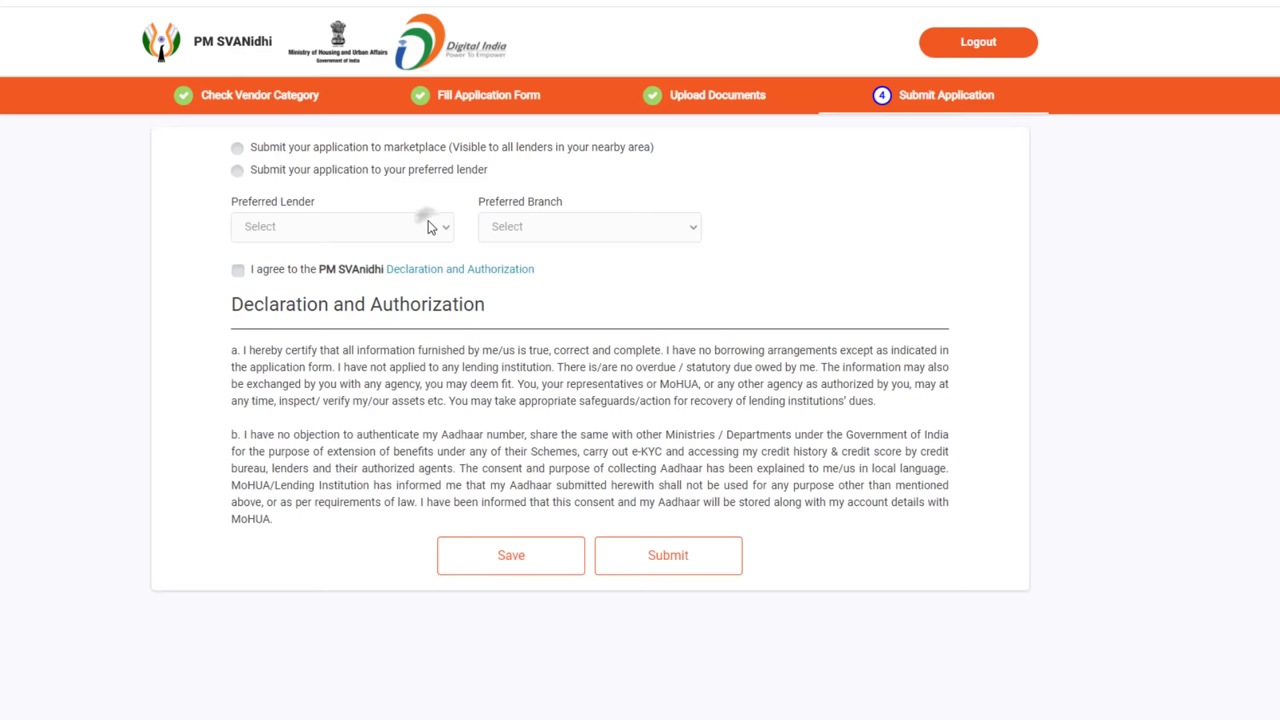
Choose submission to a preferred lender, with Axis Bank as lender and UTIB0001092 : BIJNOR as branch
{"action": "left_click", "coordinate": [237, 170]}
{"action": "left_click", "coordinate": [355, 227]}
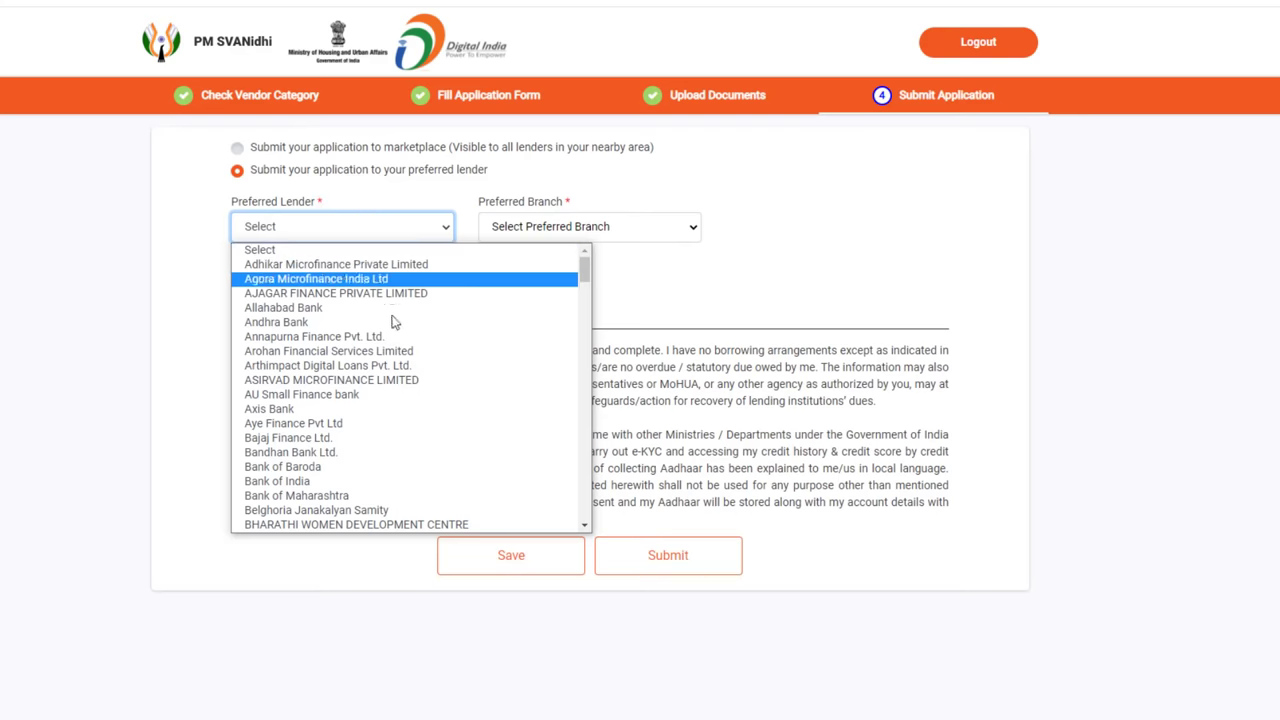
{"action": "left_click", "coordinate": [318, 411]}
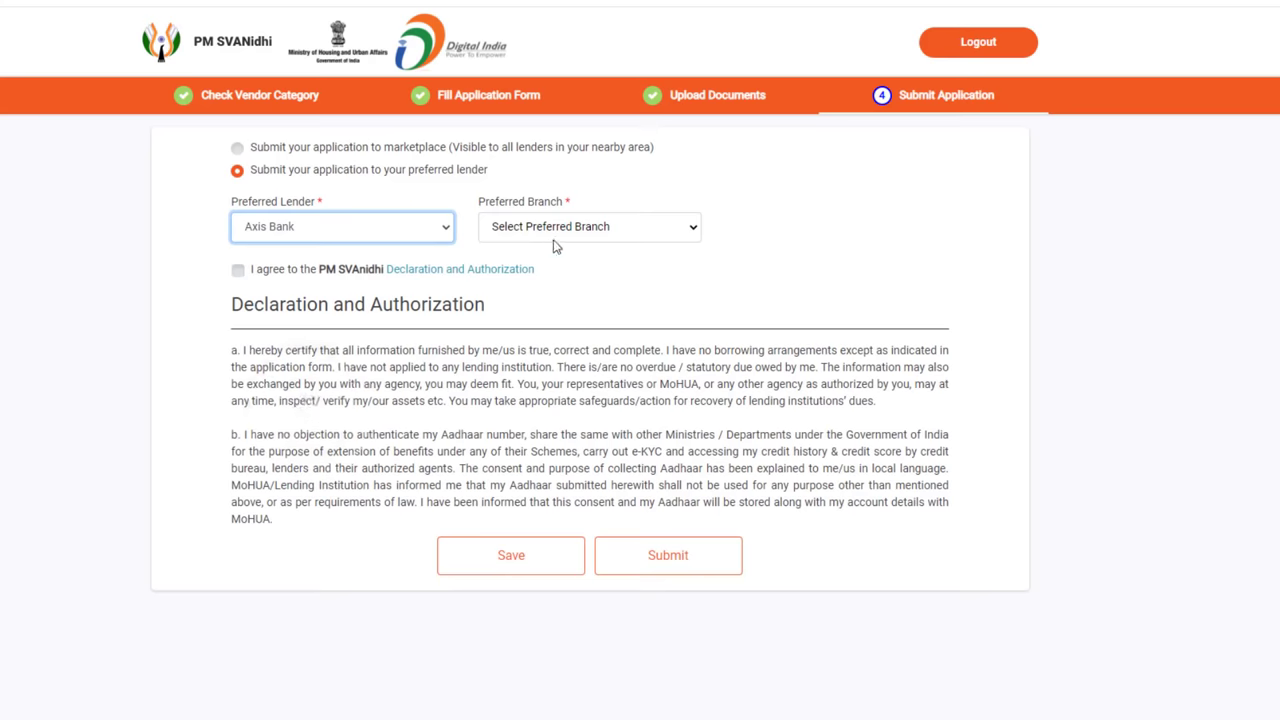
{"action": "left_click", "coordinate": [578, 228]}
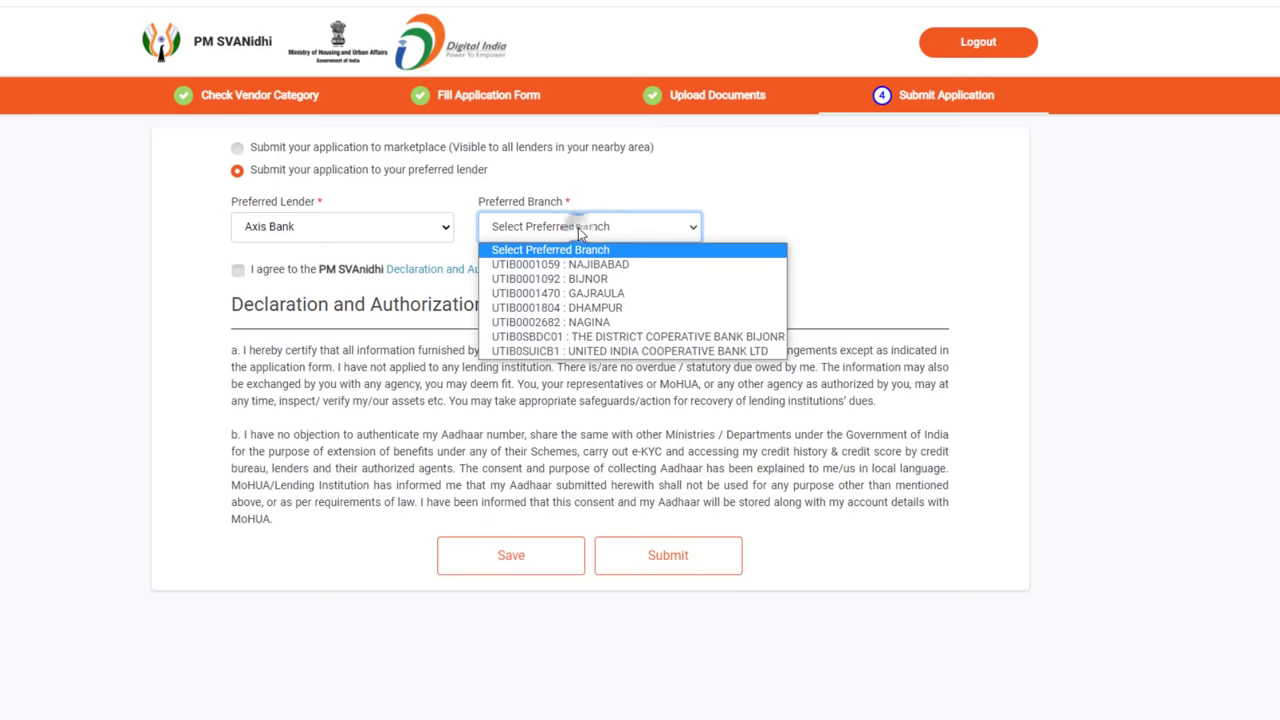
{"action": "left_click", "coordinate": [605, 278]}
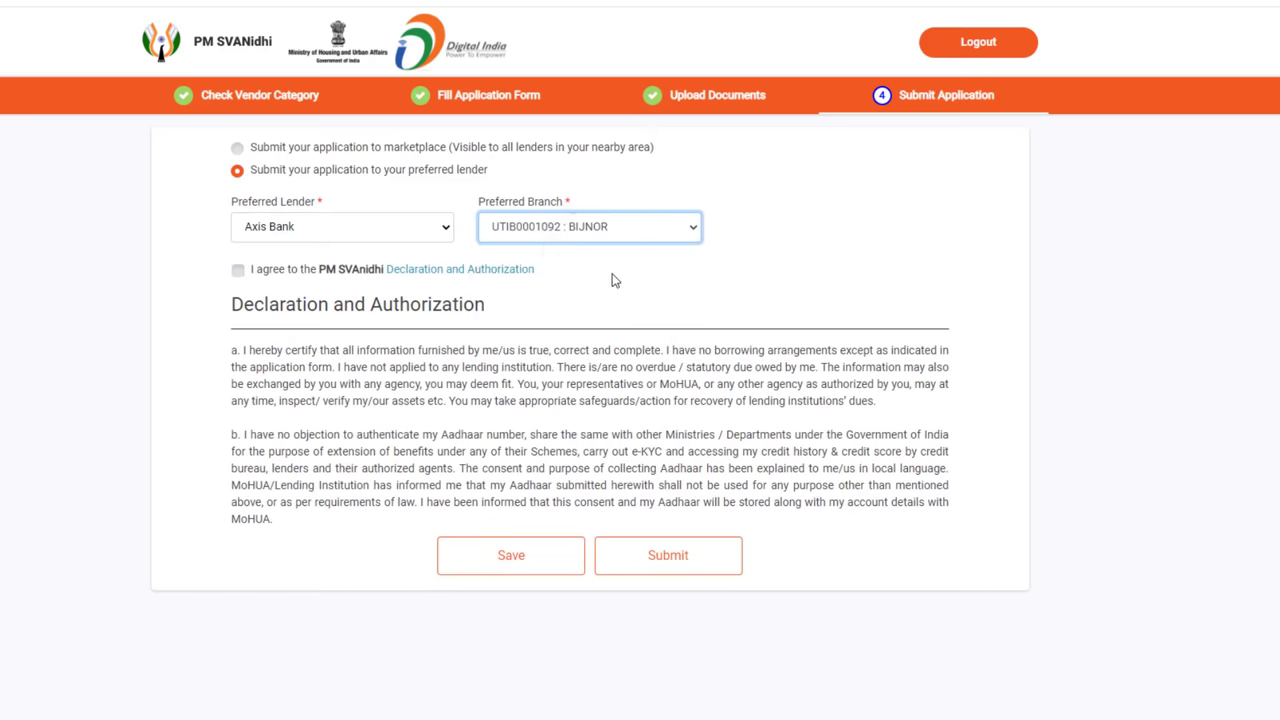
Submit the application to the marketplace with the PM SVANidhi declaration accepted, highlight the issued application number, and close the confirmation
{"action": "left_click", "coordinate": [238, 148]}
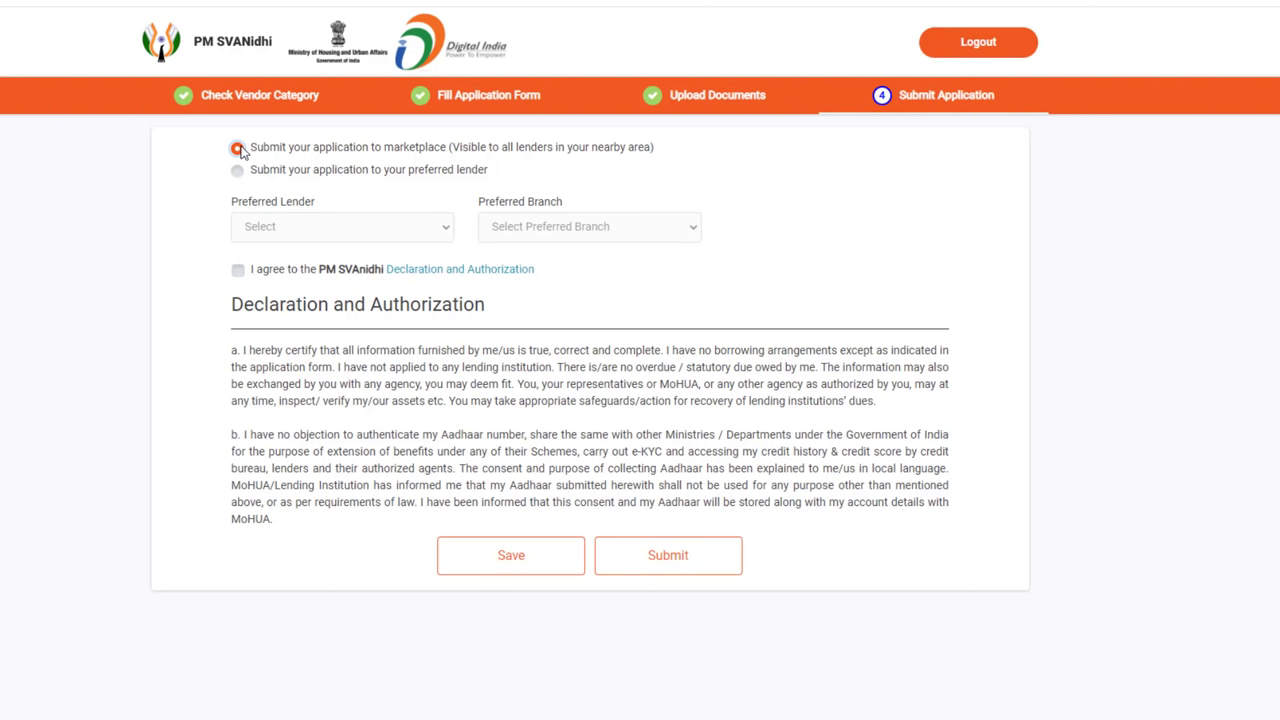
{"action": "left_click", "coordinate": [239, 271]}
{"action": "left_click", "coordinate": [694, 556]}
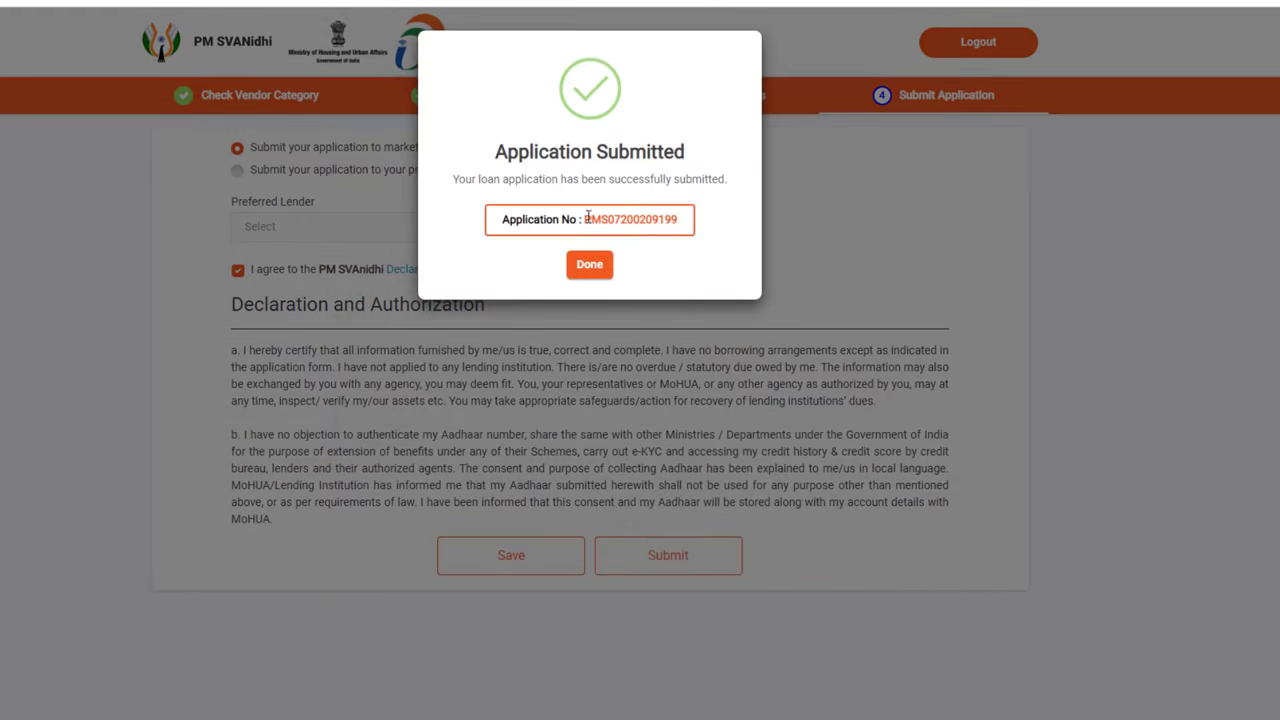
{"action": "left_click_drag", "start_coordinate": [585, 219], "coordinate": [680, 219]}
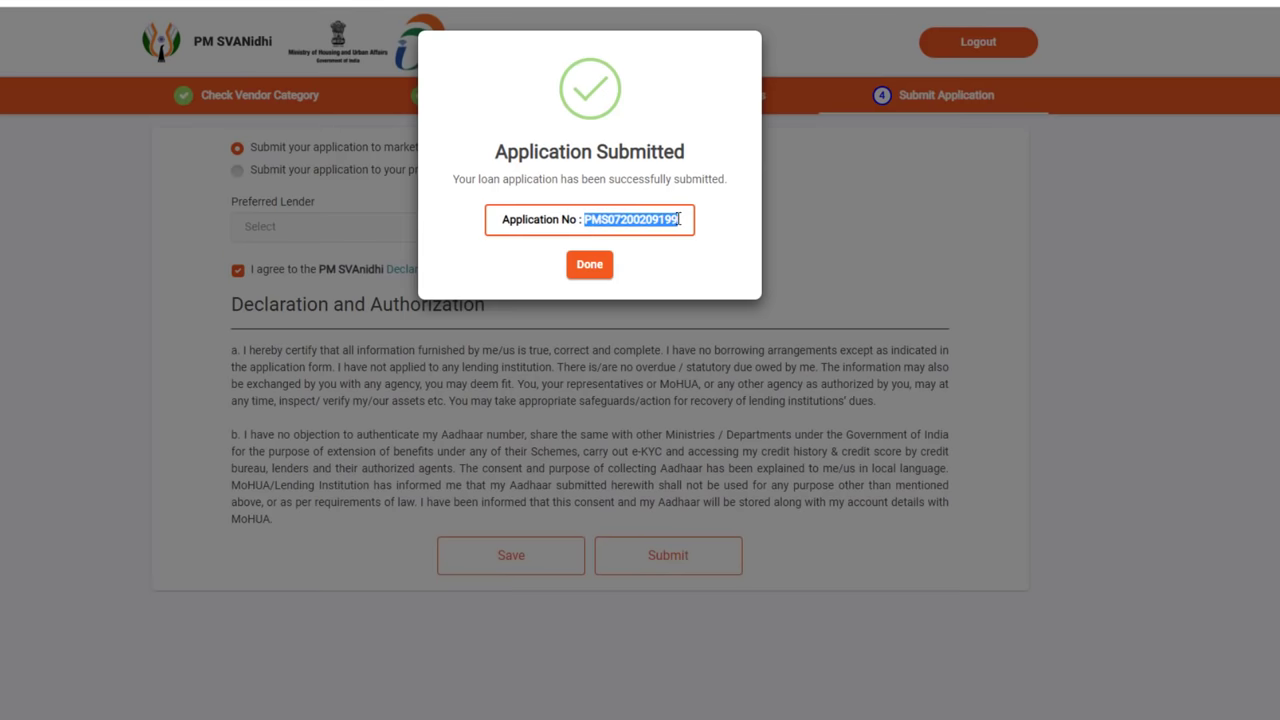
{"action": "left_click", "coordinate": [590, 266]}
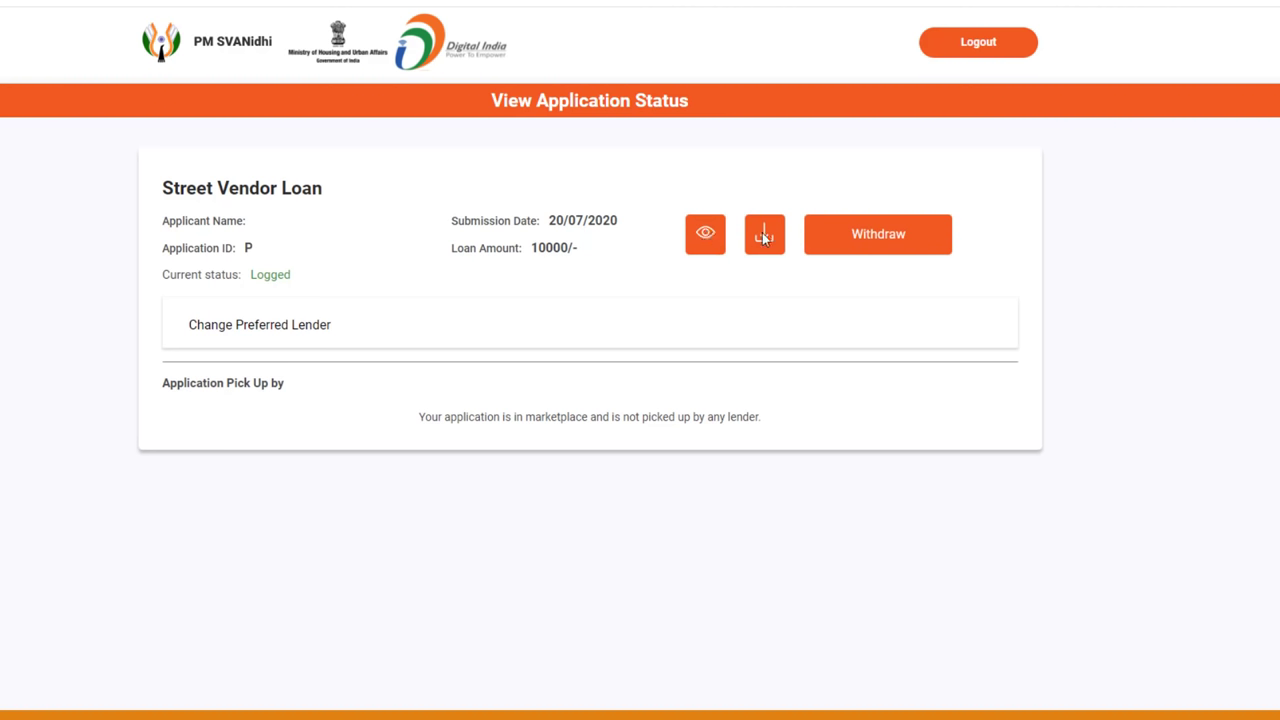
Under Change Preferred Lender, set Bank Name to HDFC Bank and Branch Name to HDFC0002860 : DHAMPUR without saving
{"action": "left_click", "coordinate": [318, 330]}
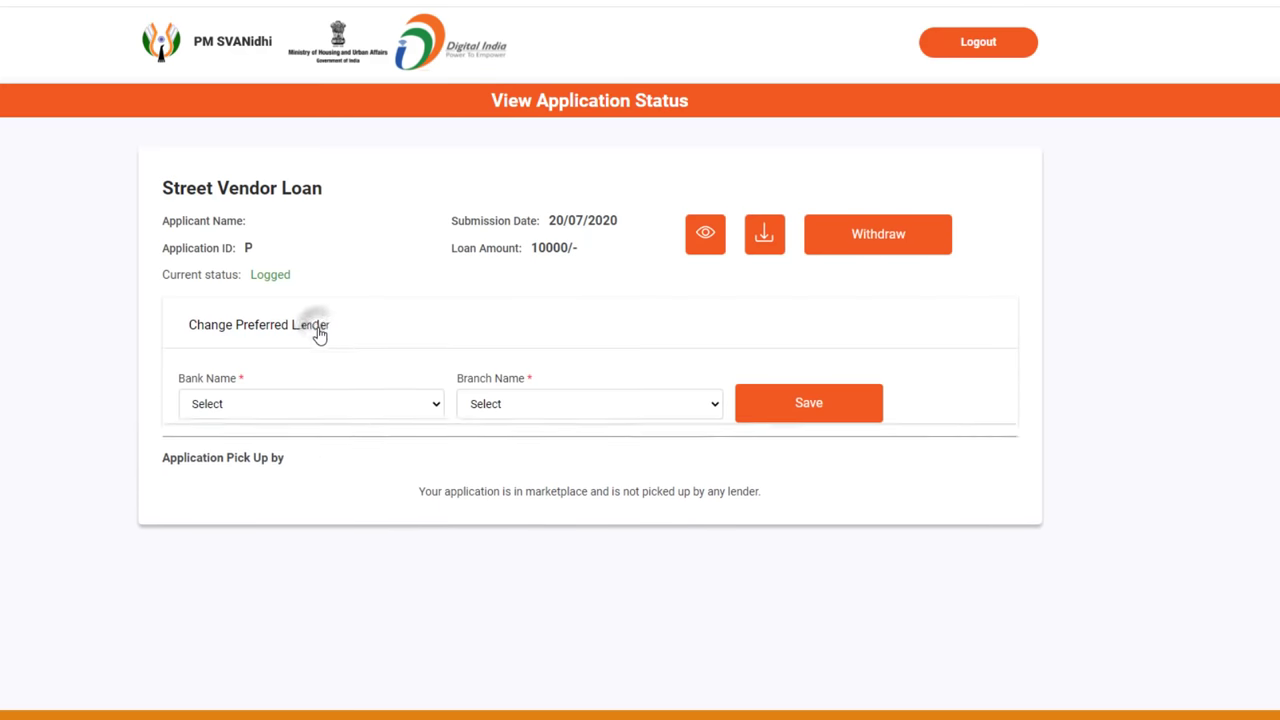
{"action": "left_click", "coordinate": [336, 406]}
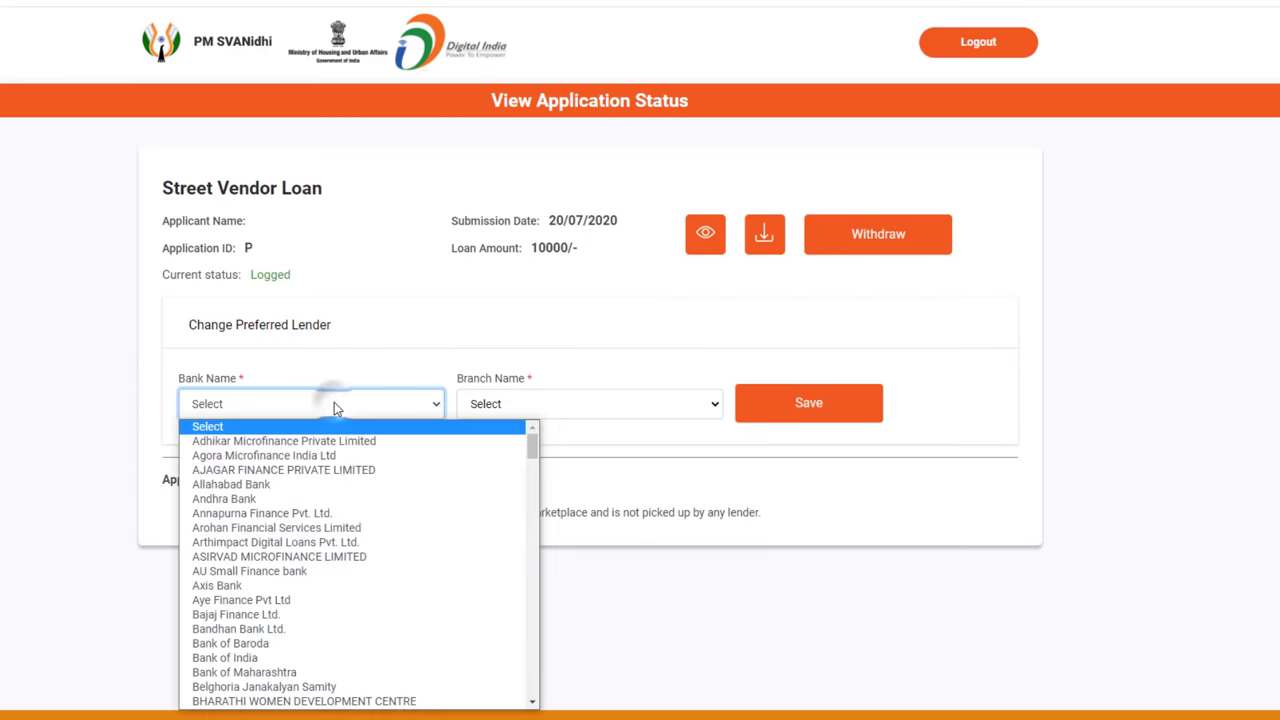
{"action": "scroll", "coordinate": [320, 572], "scroll_direction": "down", "scroll_amount": 5}
{"action": "scroll", "coordinate": [320, 574], "scroll_direction": "down", "scroll_amount": 3}
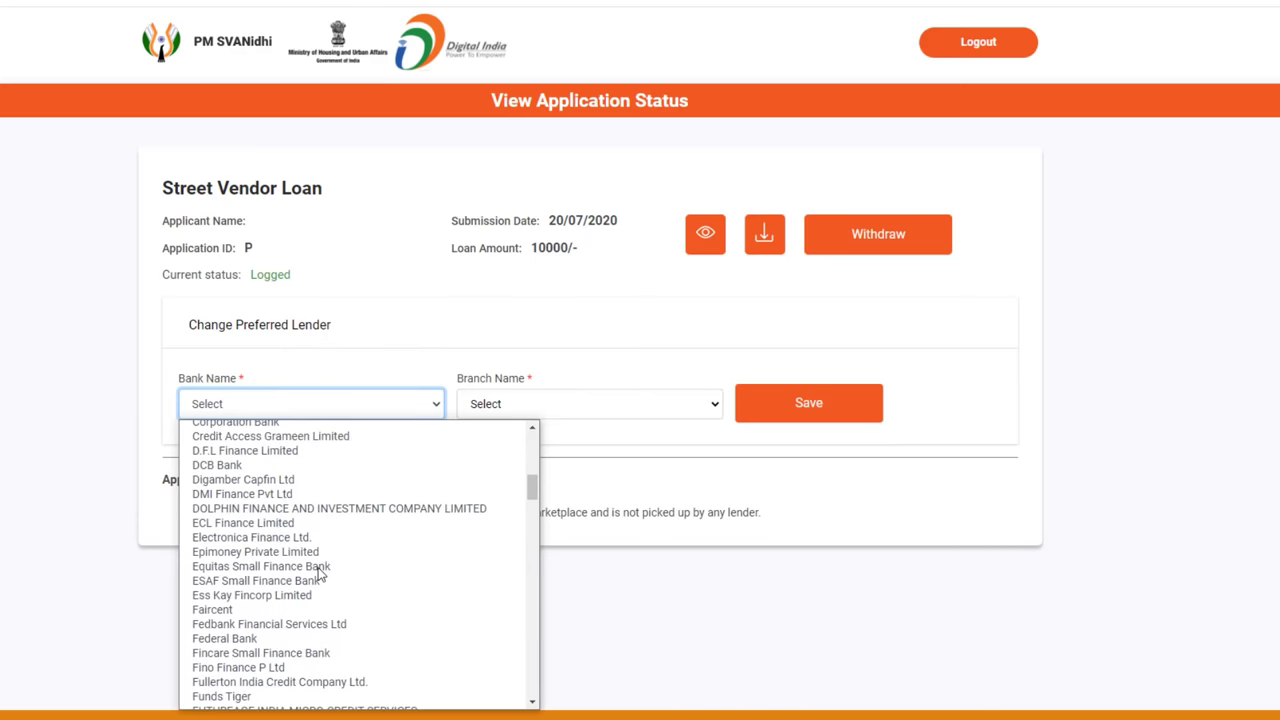
{"action": "key", "text": "h"}
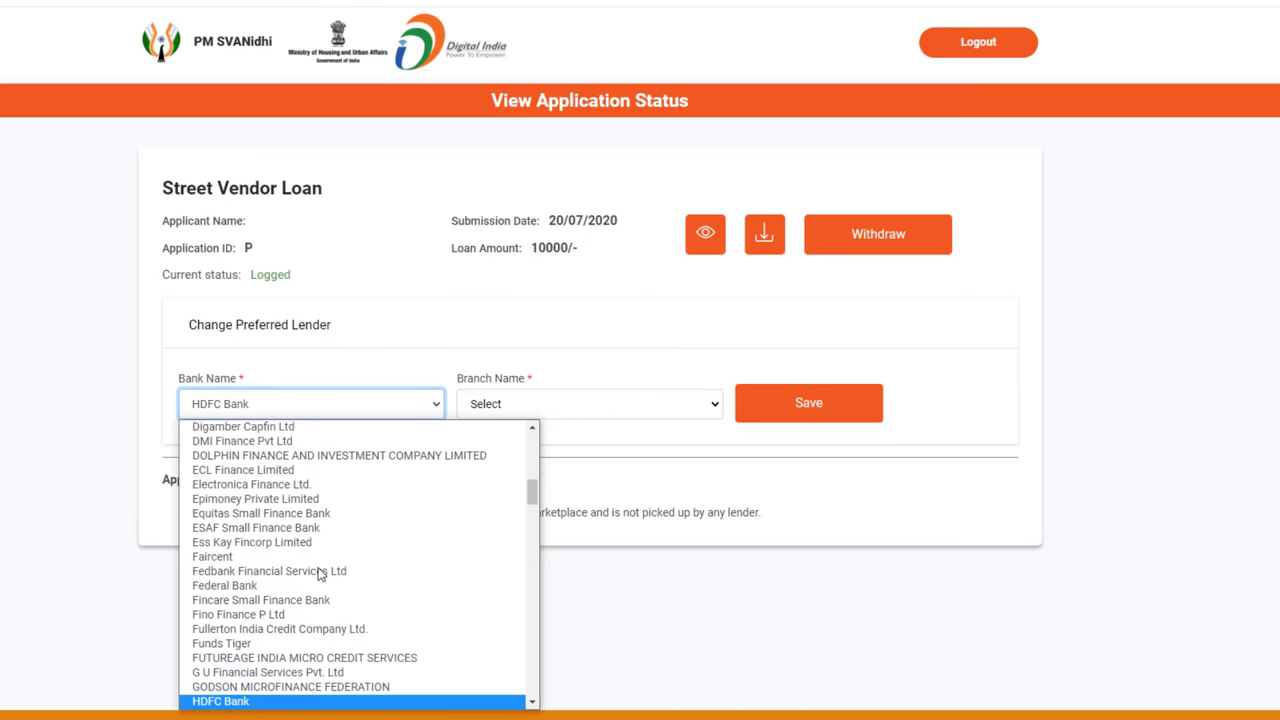
{"action": "left_click", "coordinate": [320, 701]}
{"action": "left_click", "coordinate": [566, 404]}
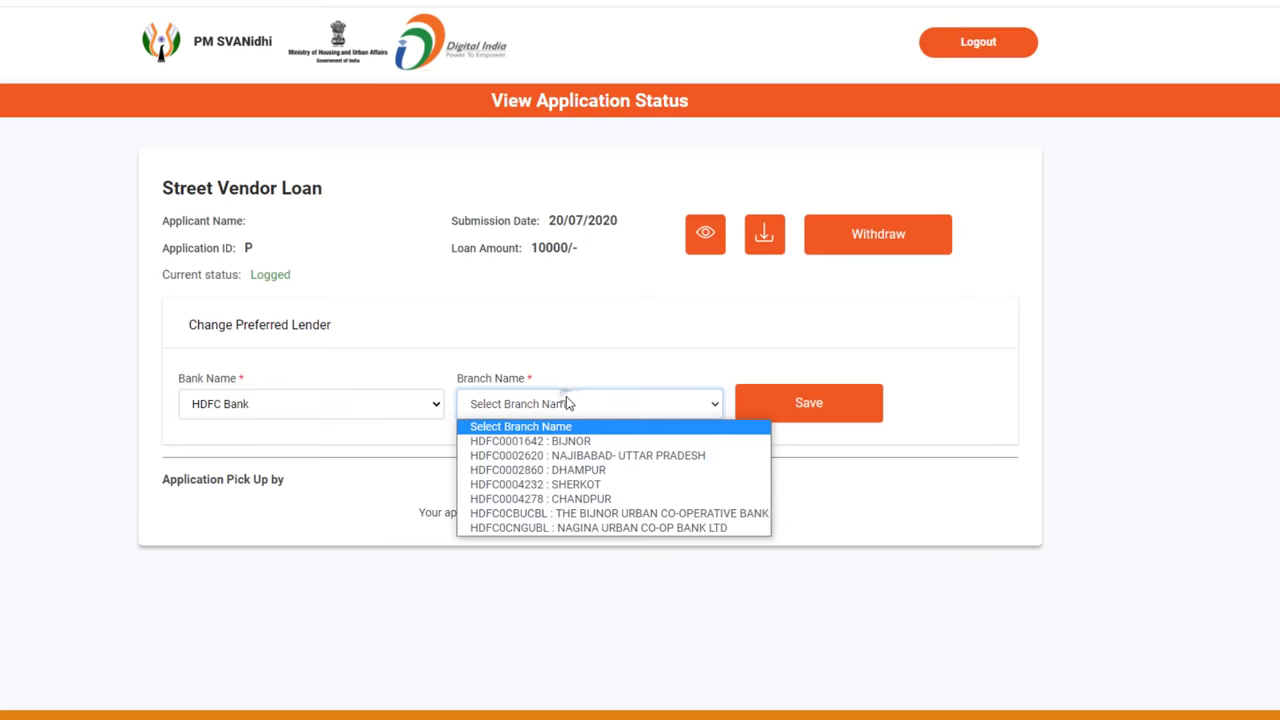
{"action": "left_click", "coordinate": [580, 468]}
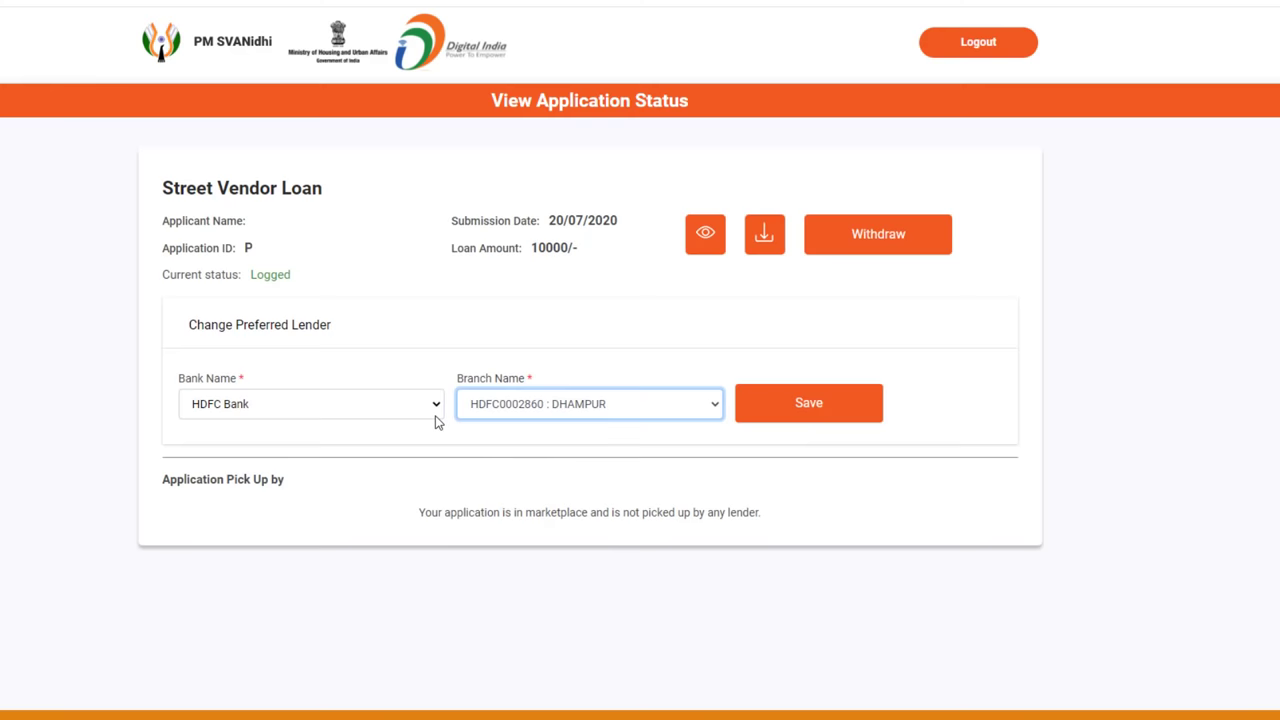
{"action": "left_click", "coordinate": [557, 320]}
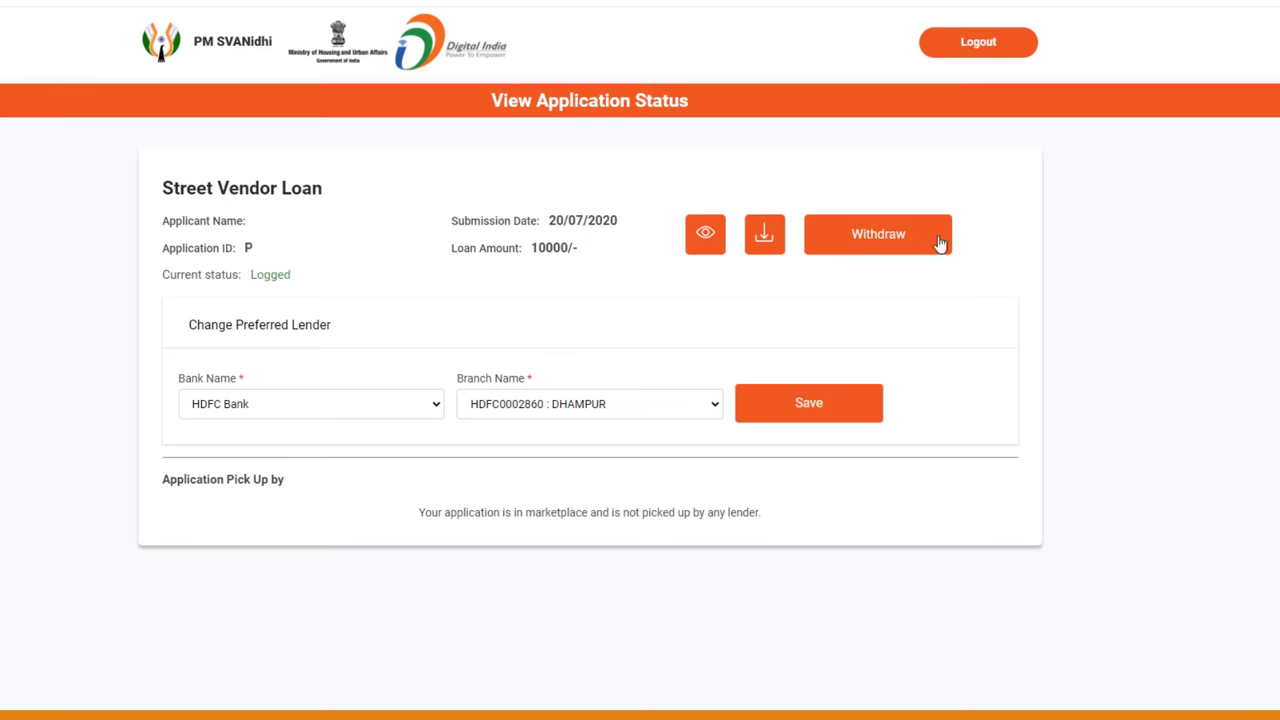
Withdraw the submitted street vendor loan application and confirm the withdrawal
{"action": "left_click", "coordinate": [903, 243]}
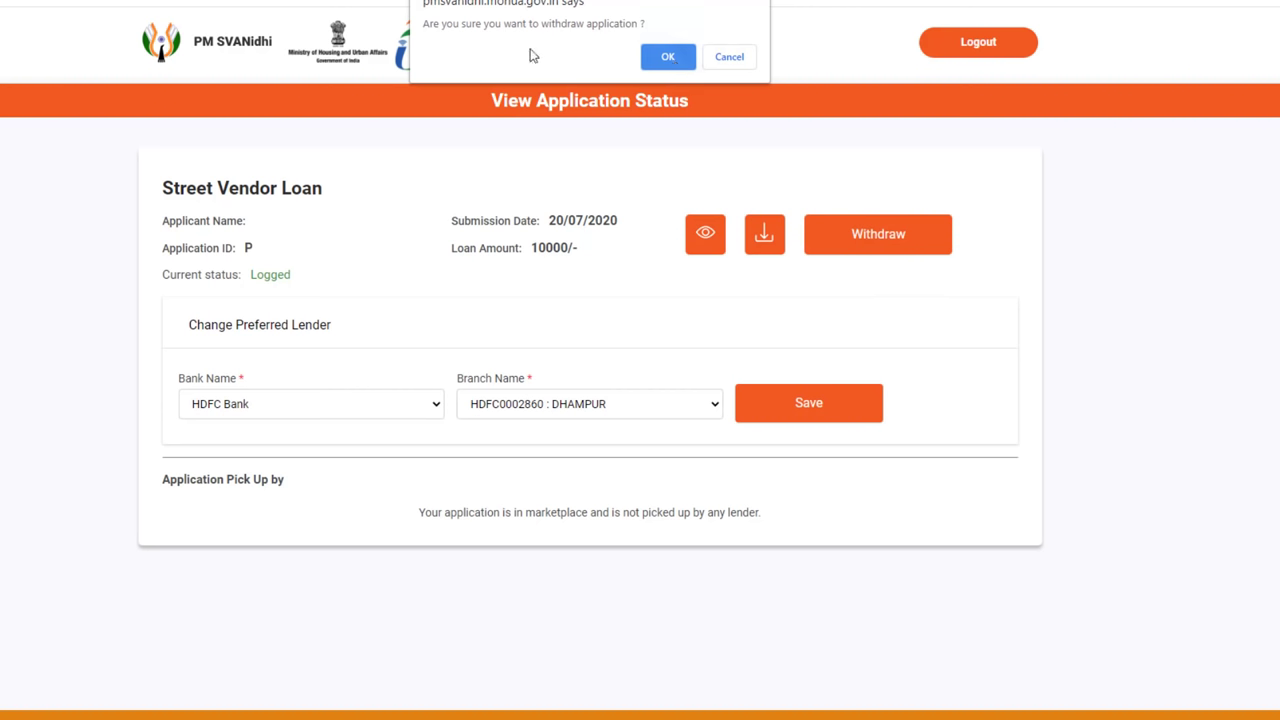
{"action": "left_click", "coordinate": [667, 56]}
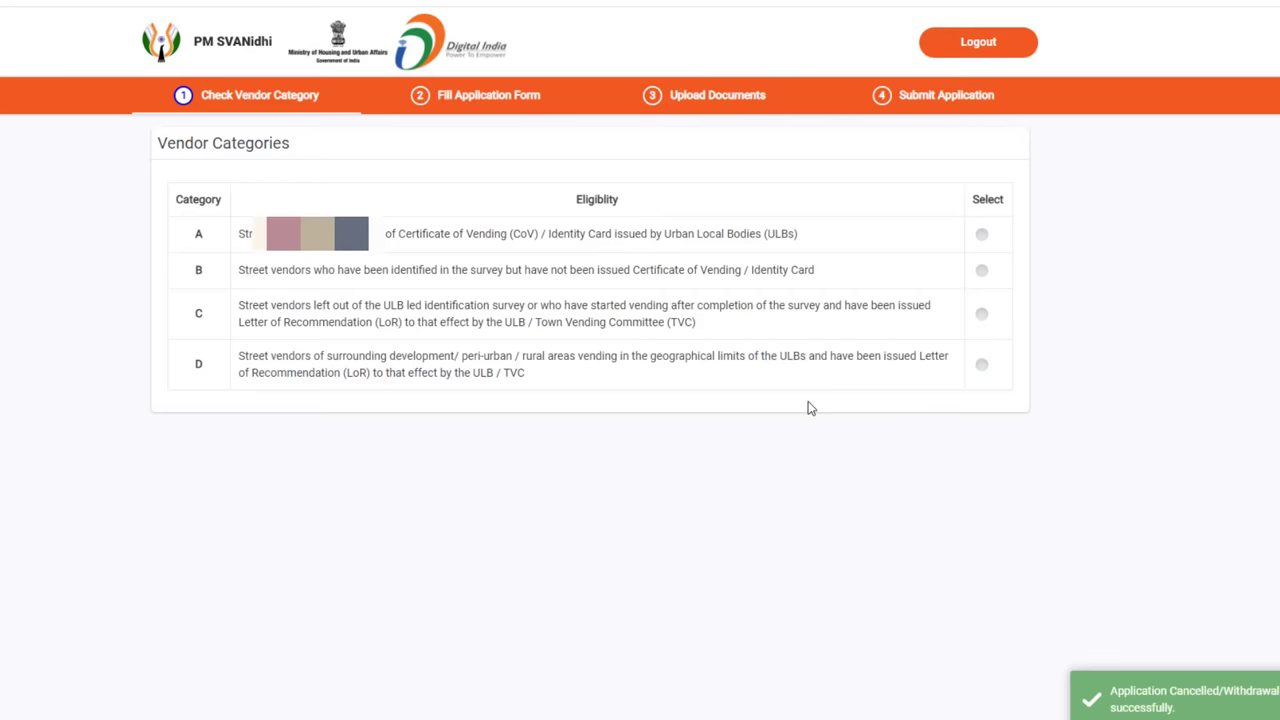